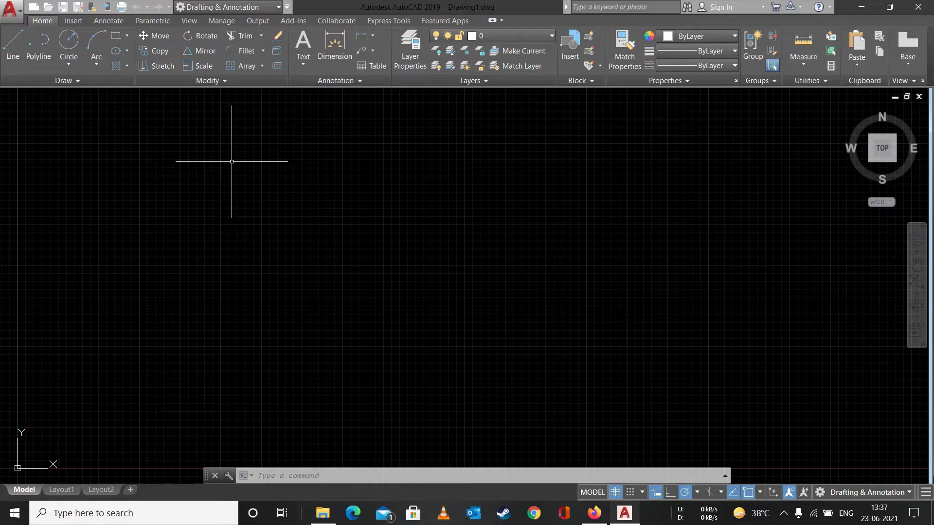
Draw a closed four-sided outline from individual line segments, with horizontal upper and lower edges and a slightly slanted left side.
type("L")
key("Return")
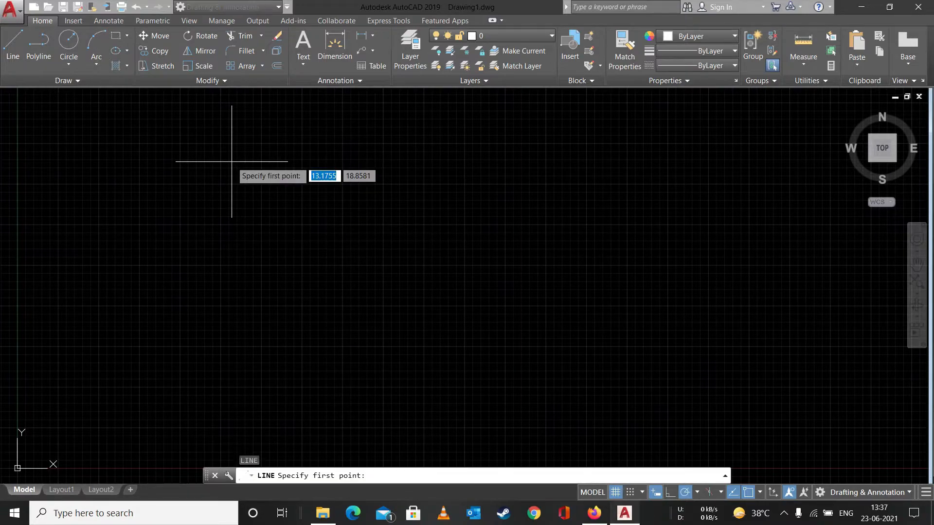
left_click(166, 271)
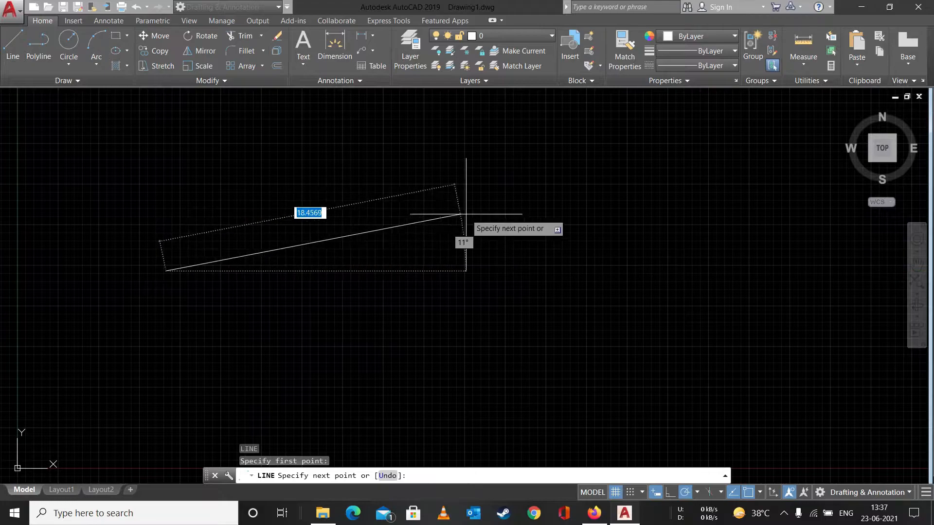
left_click(524, 271)
left_click(524, 406)
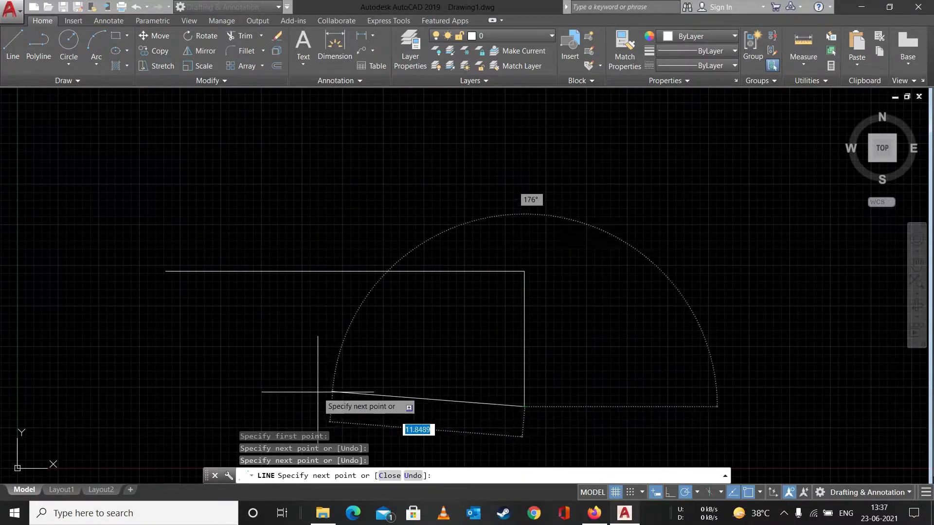
left_click(162, 407)
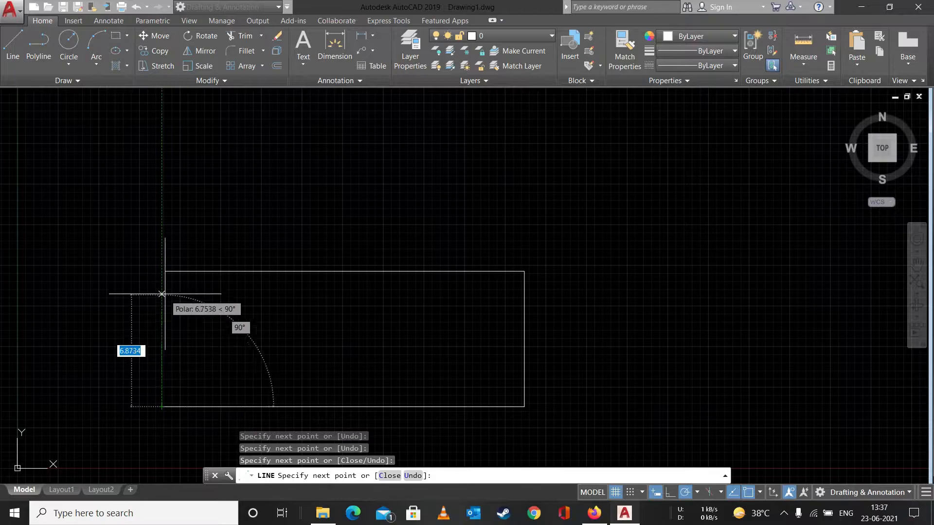
left_click(165, 271)
key("Escape")
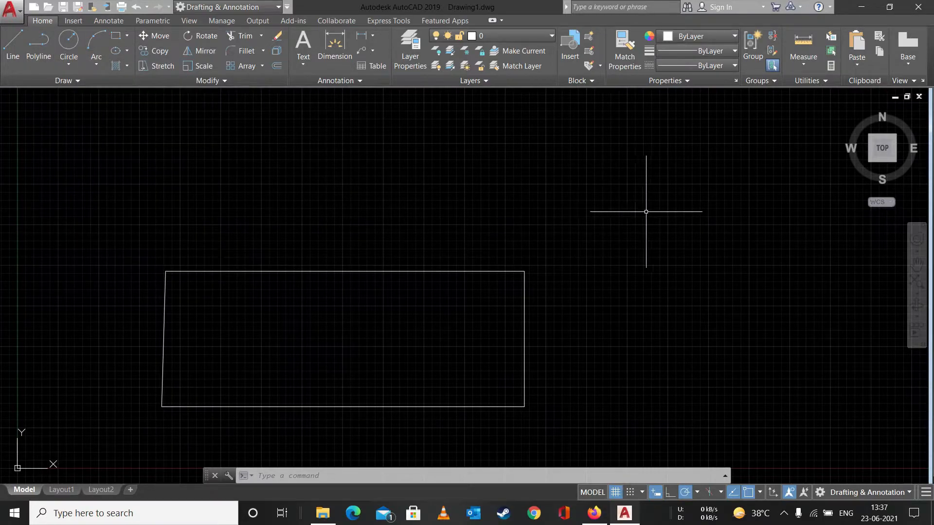
Draw a second, smaller four-sided closed outline as one polyline to the right of the line-segment shape, with a slanted left side.
type("PL")
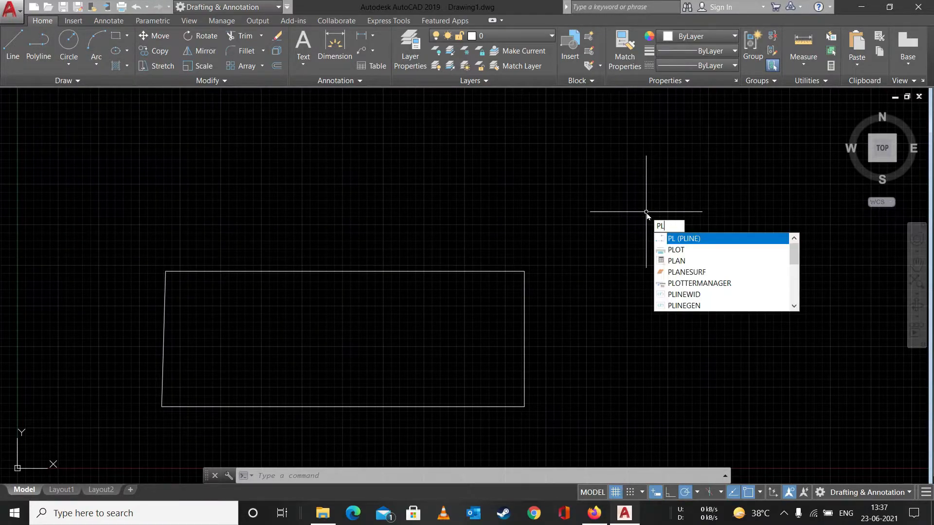
key("Return")
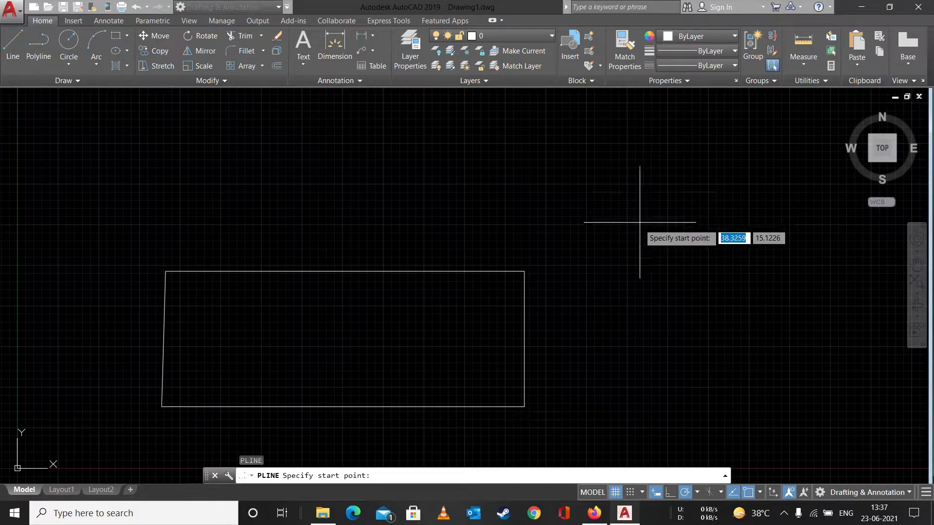
left_click(618, 267)
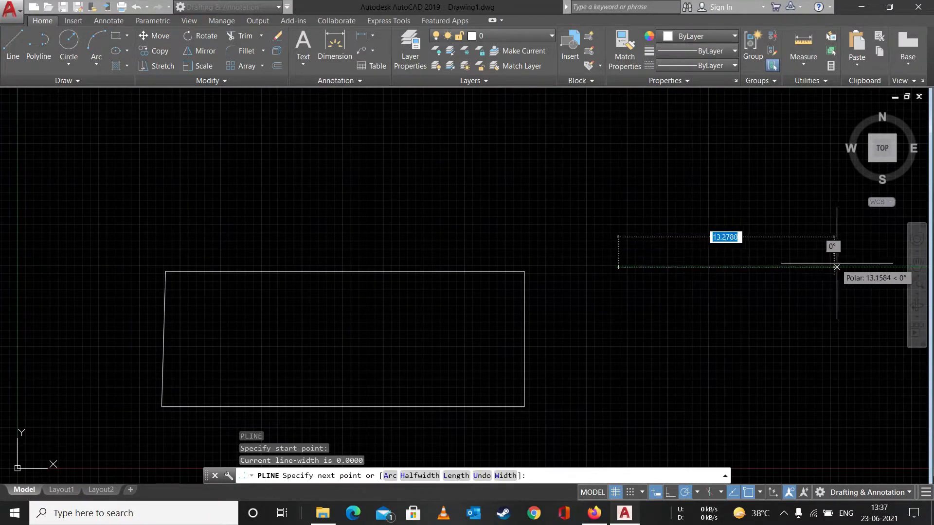
left_click(852, 267)
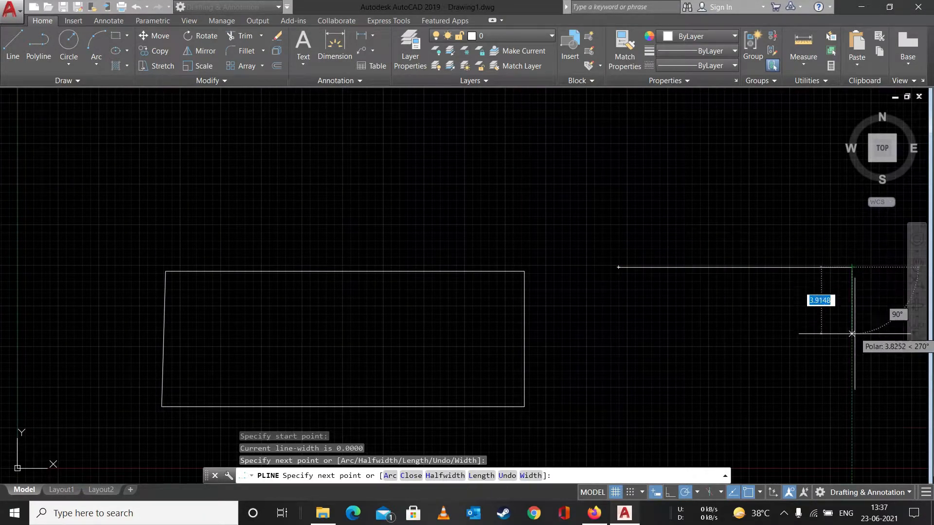
left_click(852, 387)
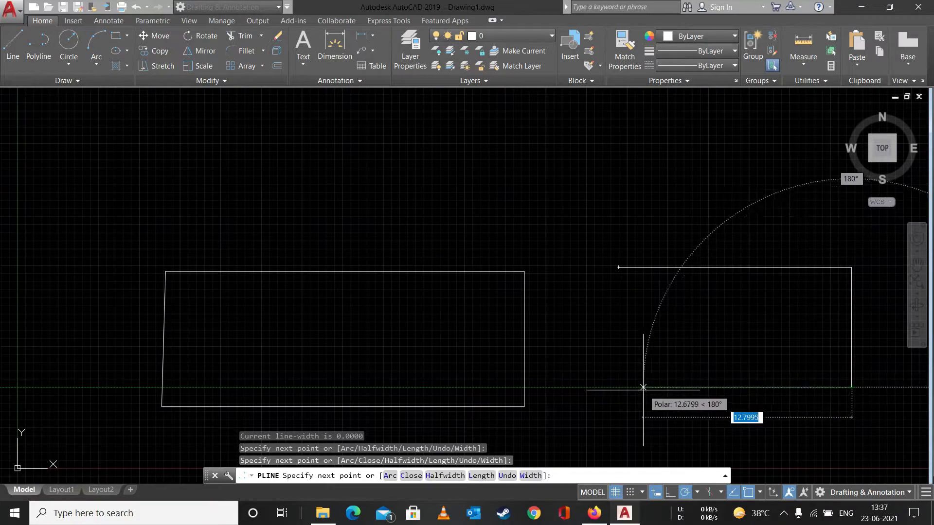
left_click(628, 388)
left_click(618, 267)
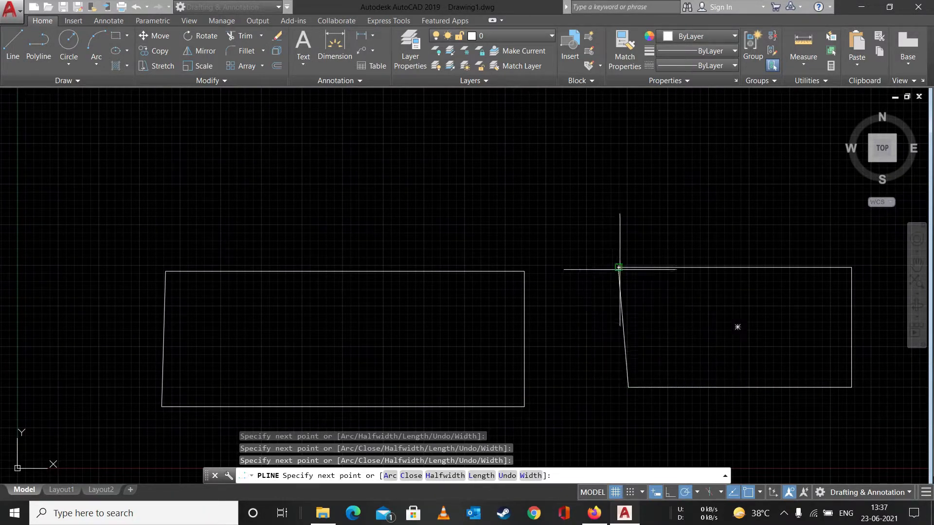
key("Escape")
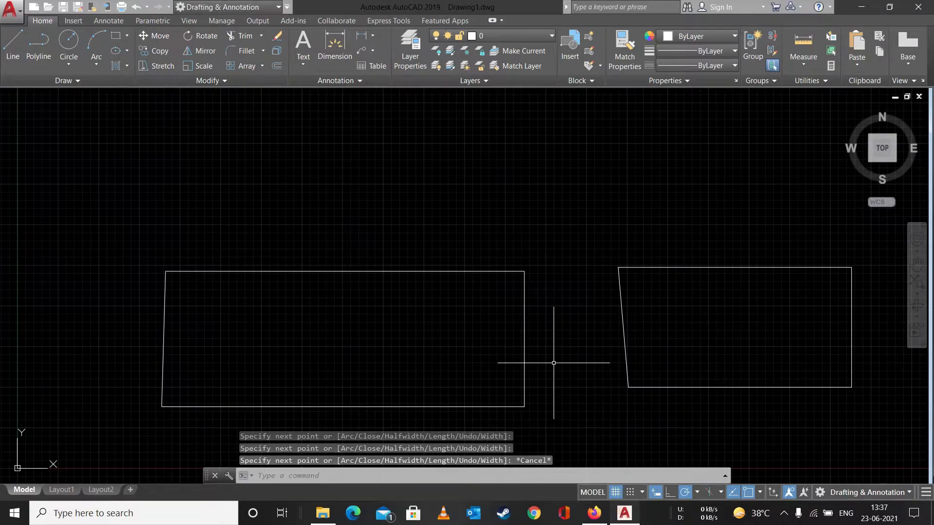
key("Escape")
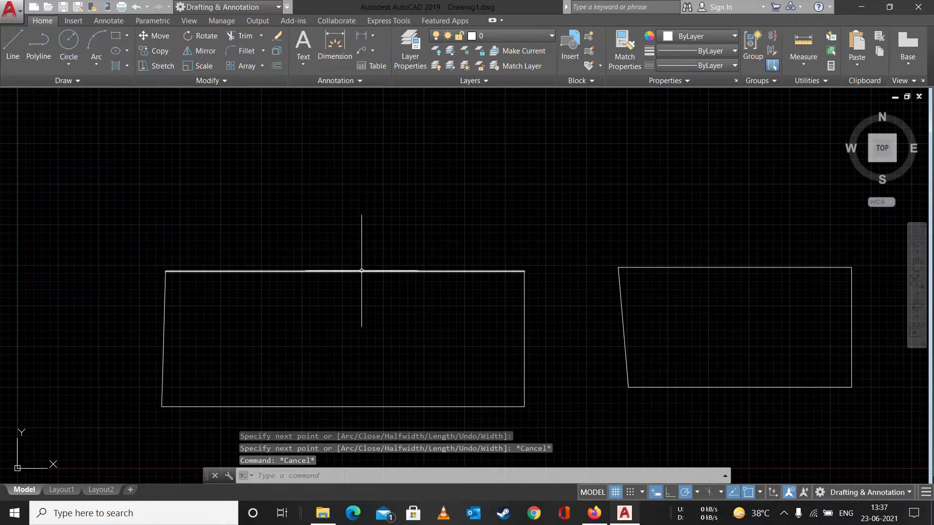
Select the upper edge of the line-segment shape and the polyline shape to compare how each selects, and clear the selection.
left_click(327, 271)
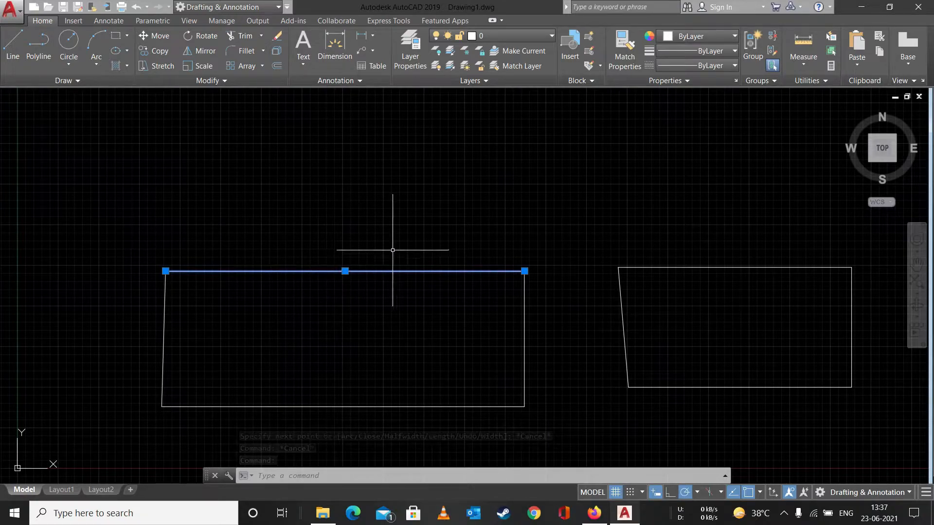
left_click(676, 266)
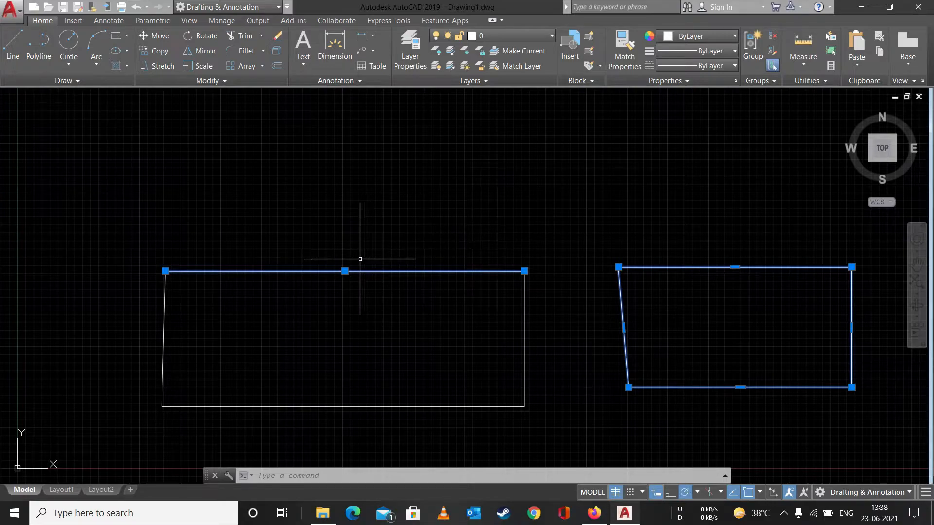
left_click(645, 171)
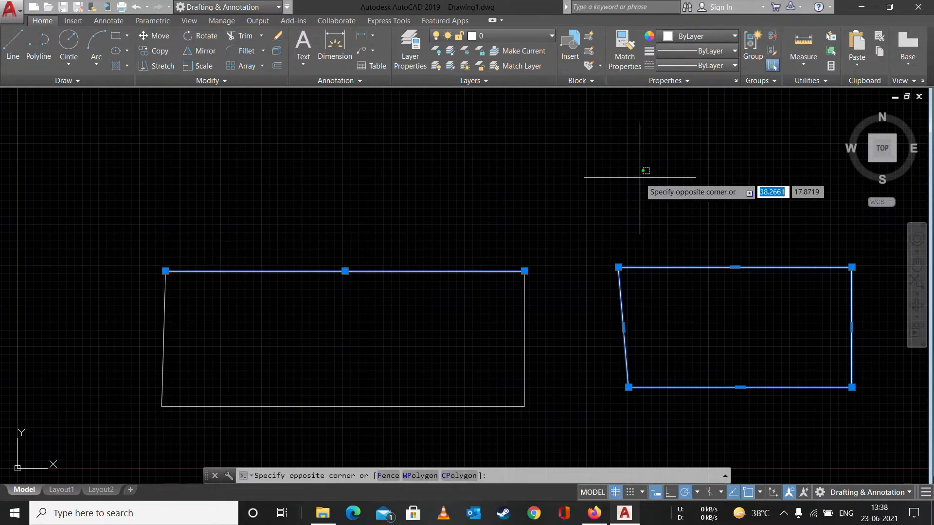
key("Escape")
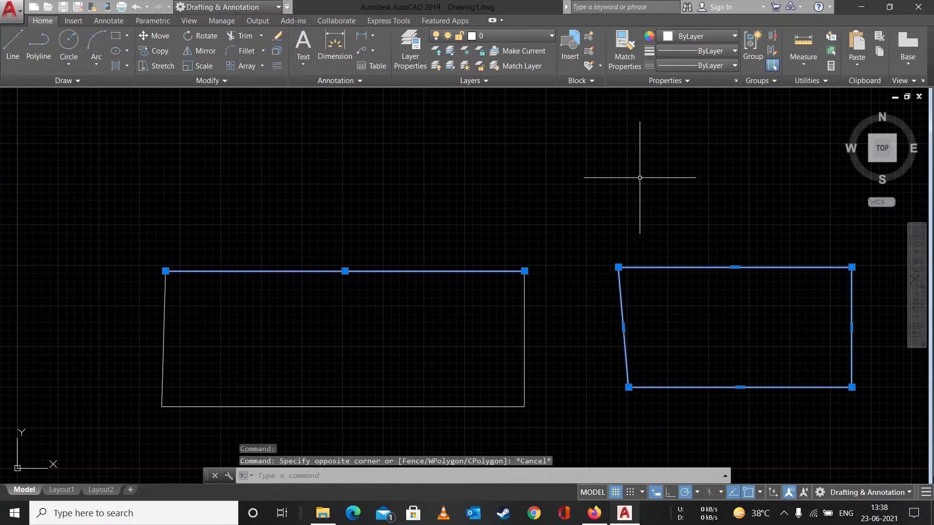
key("Escape")
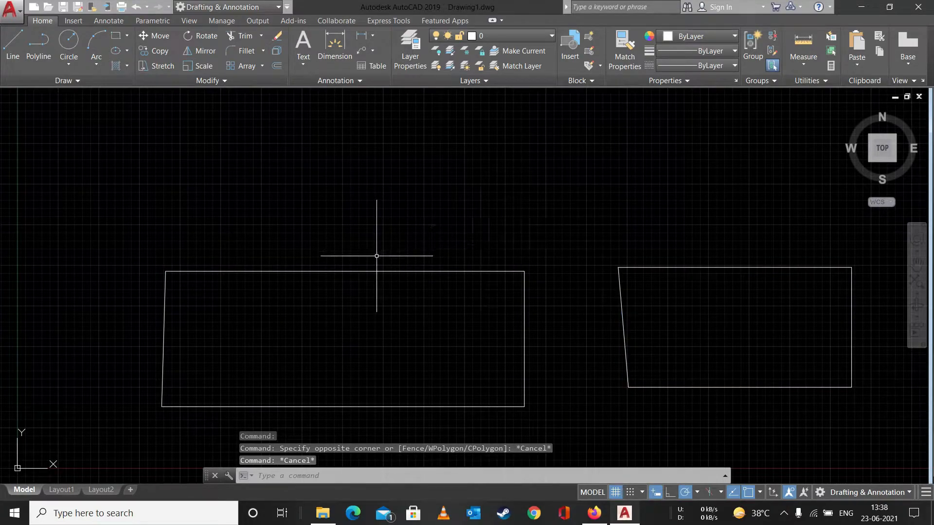
Inspect the grips on the upper edge of the line-segment shape and deselect it.
left_click(359, 271)
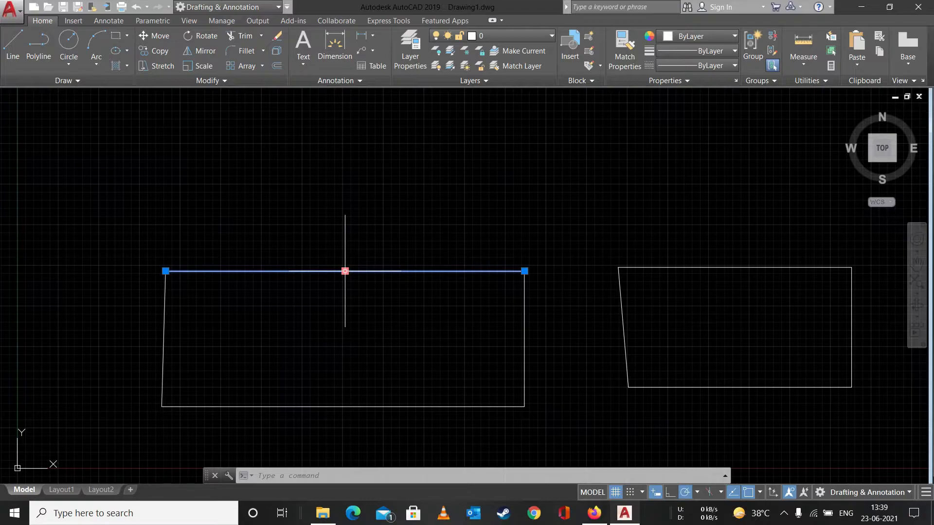
left_click(381, 230)
key("Escape")
key("Escape")
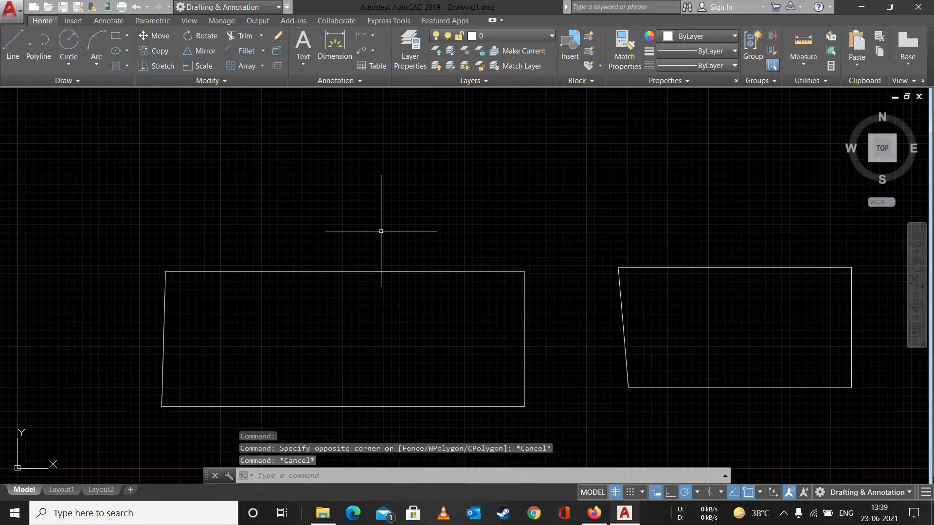
Convert the polyline shape's upper segment to an arc bulging upward, with its midpoint centred above the segment.
left_click(724, 267)
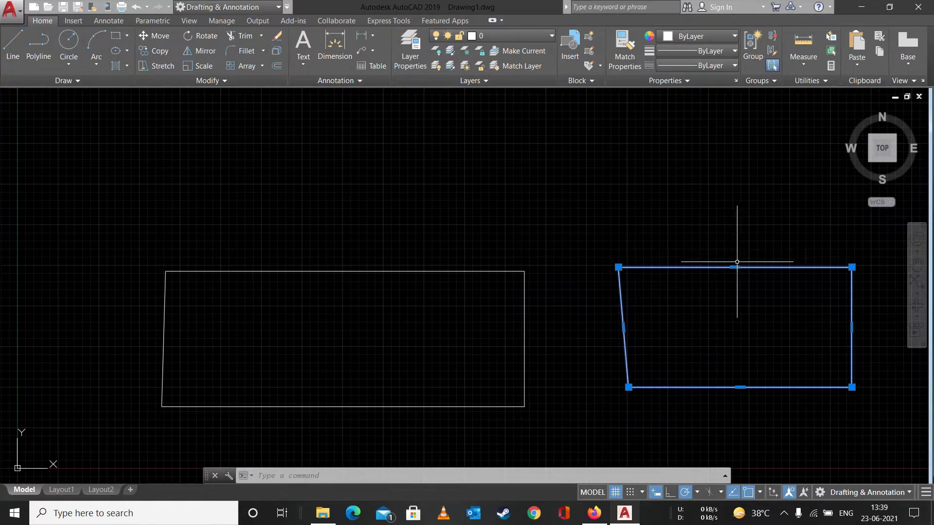
mouse_move(735, 267)
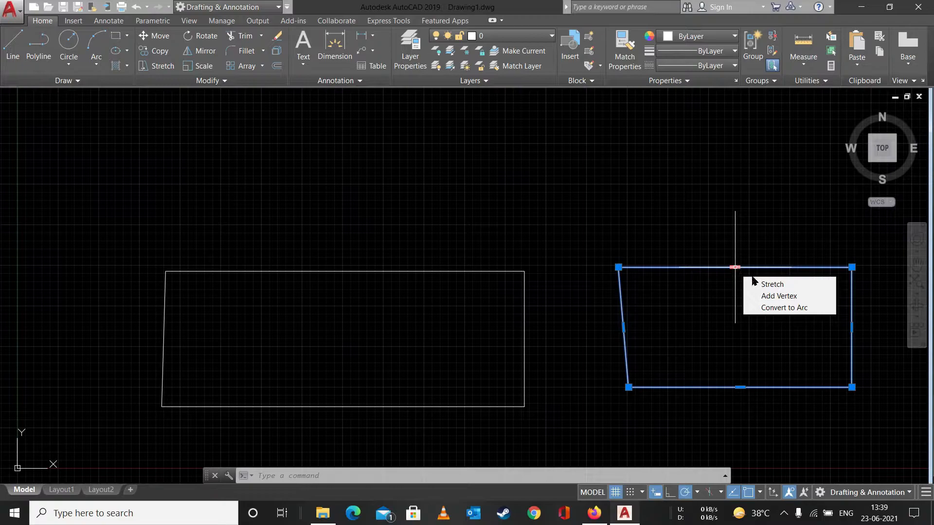
left_click(767, 308)
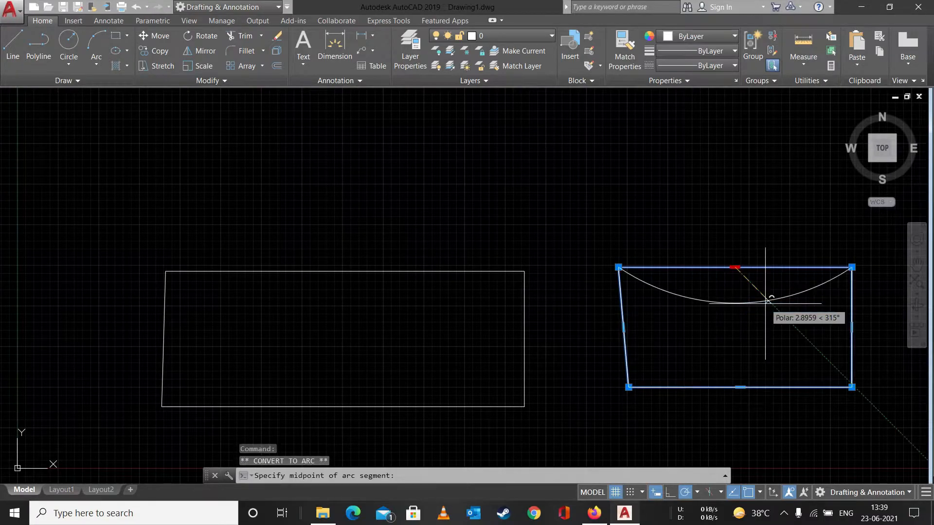
left_click(734, 224)
mouse_move(733, 227)
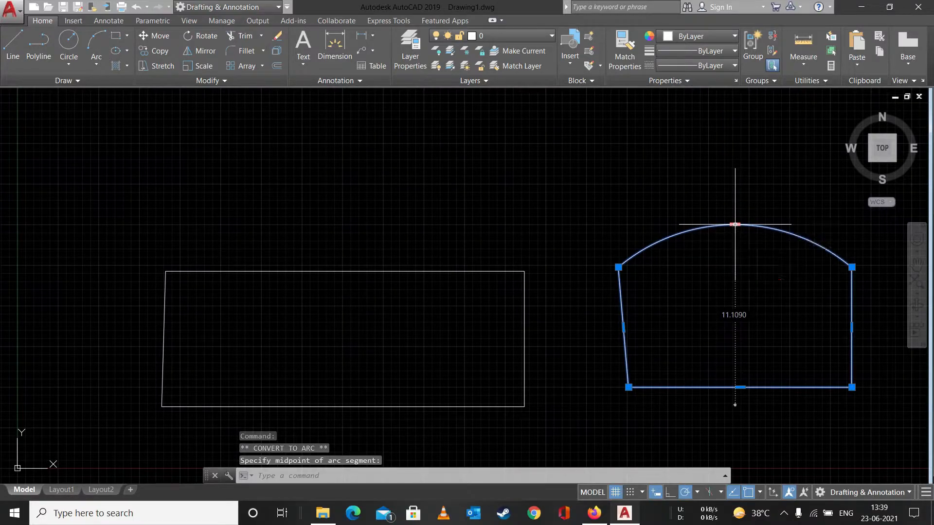
key("Escape")
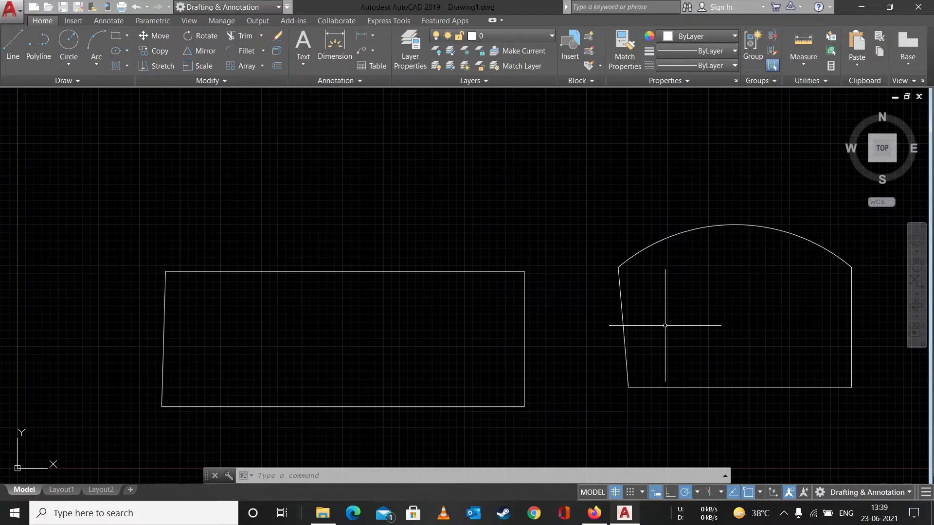
Erase both the polyline shape and all segments of the line-drawn shape, leaving the drawing empty.
left_click_drag(601, 214, 612, 315)
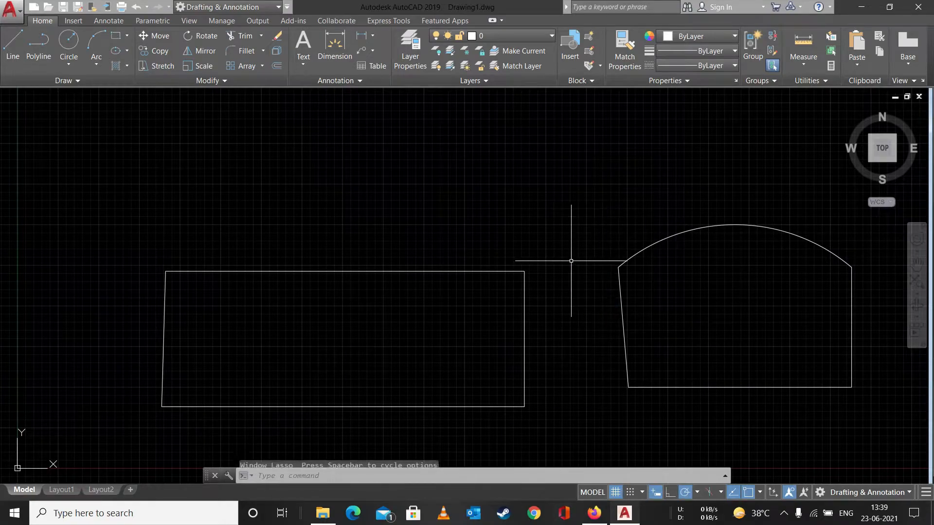
left_click_drag(911, 424, 847, 257)
mouse_move(814, 193)
left_mouse_down()
mouse_move(928, 436)
mouse_move(271, 359)
mouse_move(16, 200)
left_mouse_up()
key("Delete")
mouse_move(524, 223)
left_mouse_down()
mouse_move(267, 364)
mouse_move(120, 424)
mouse_move(287, 422)
left_mouse_up()
key("Delete")
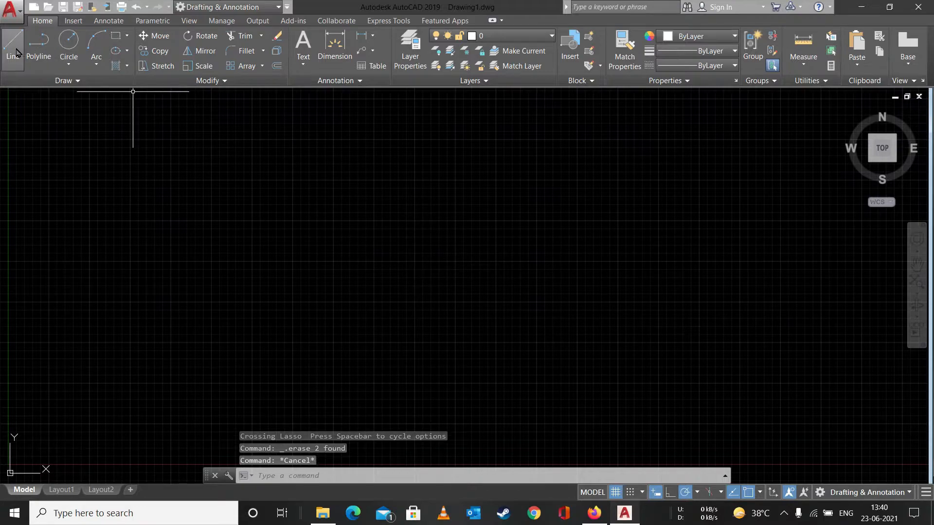
Draw a closed polyline with a horizontal base, a vertical right side, a sloping upper edge and a tangent arc back to the start.
left_click(38, 46)
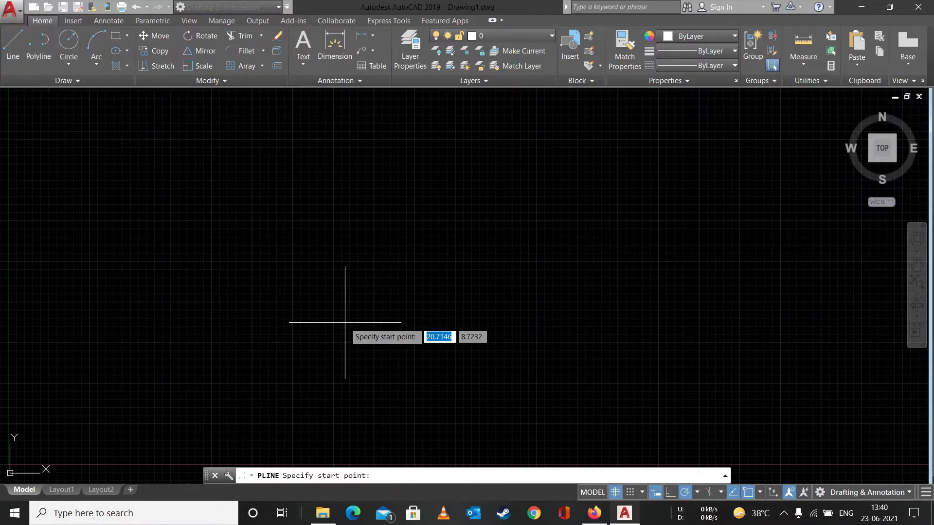
left_click(257, 384)
left_click(629, 384)
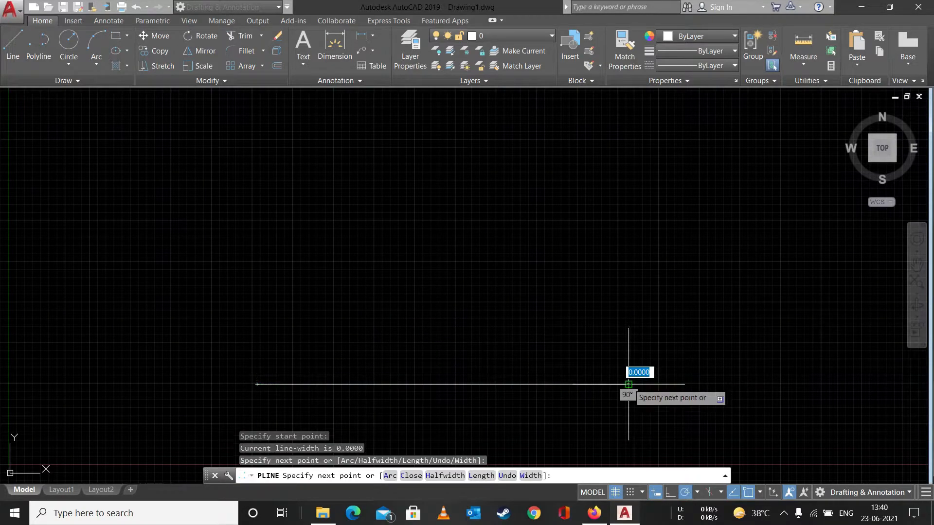
left_click(629, 231)
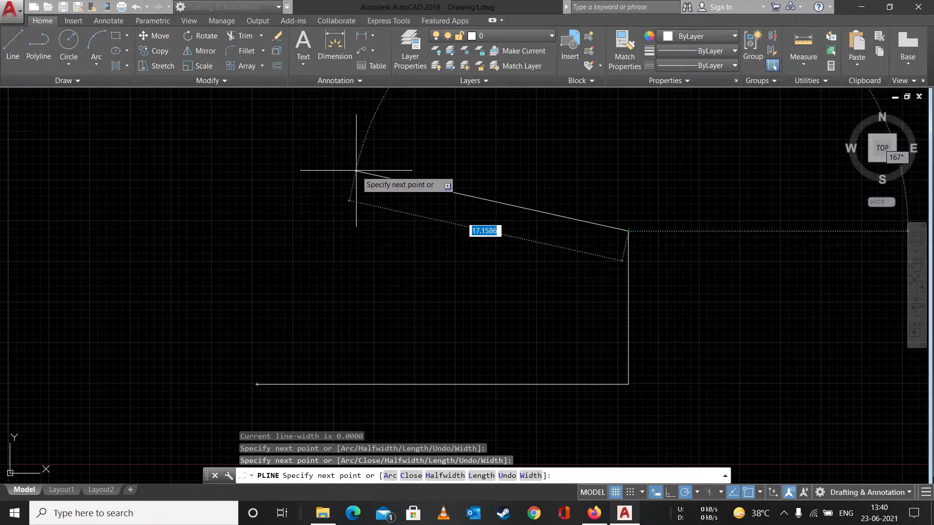
left_click(369, 158)
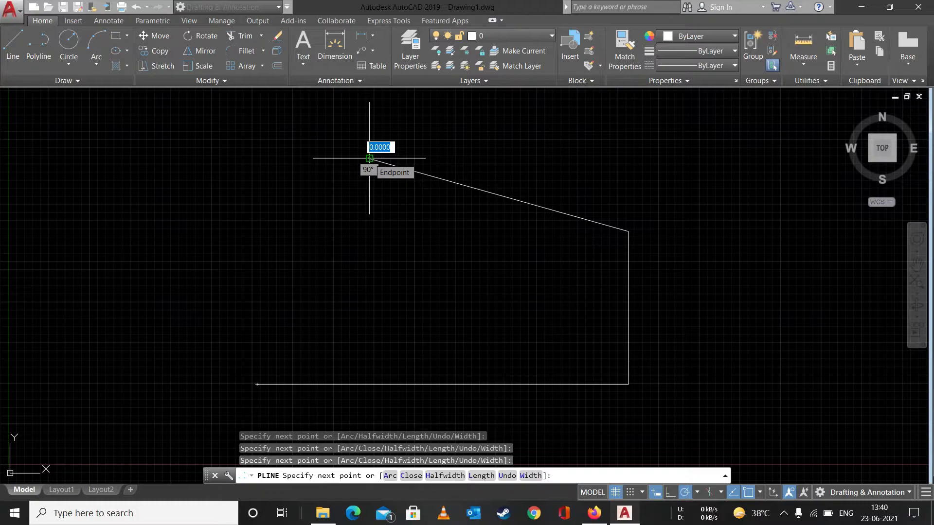
left_click(389, 475)
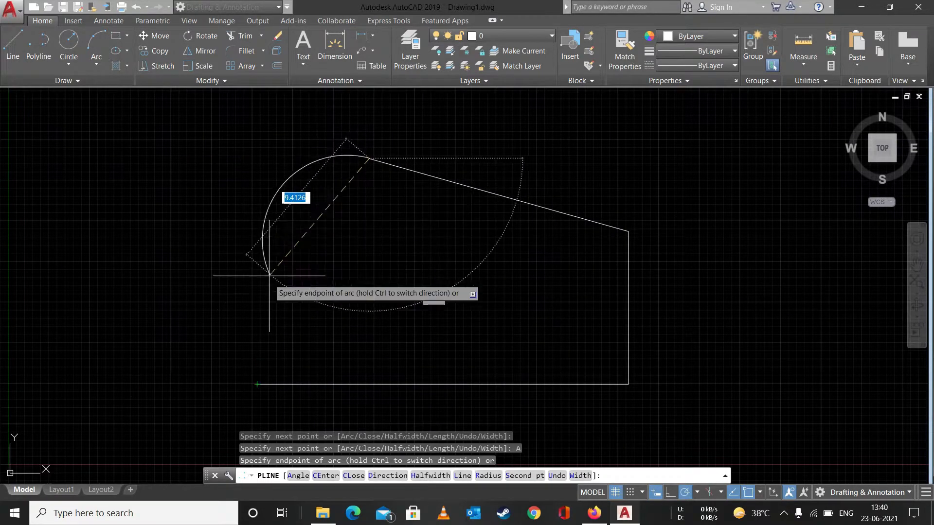
left_click(257, 384)
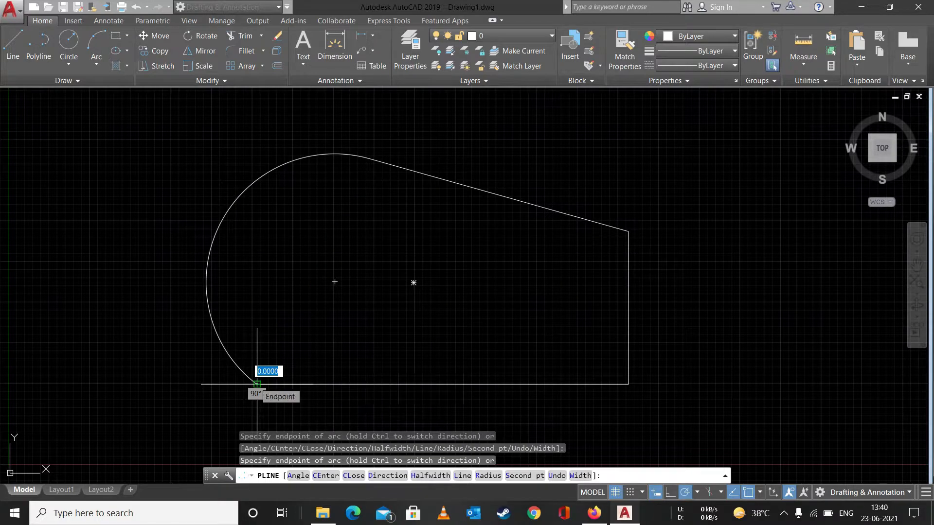
key("Escape")
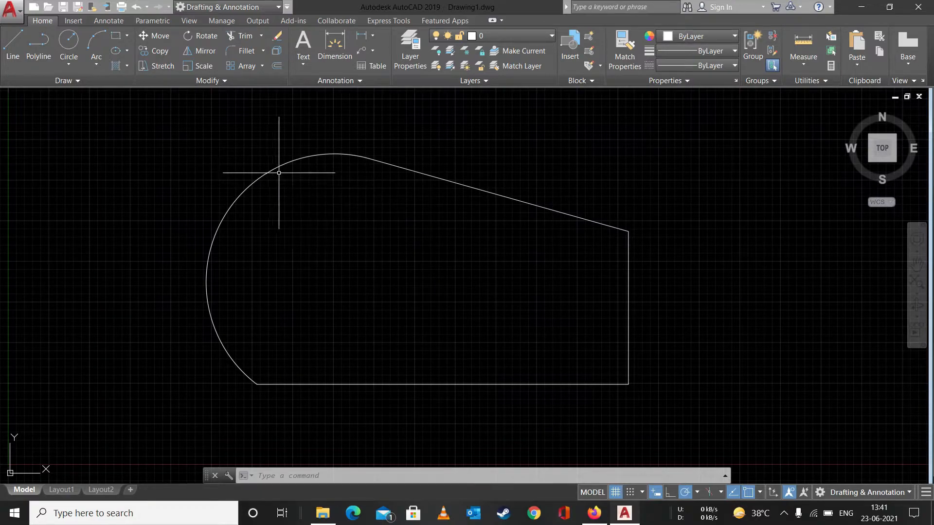
Erase the closed polyline with the arc end.
mouse_move(713, 159)
left_mouse_down()
mouse_move(302, 193)
mouse_move(338, 402)
mouse_move(404, 405)
left_mouse_up()
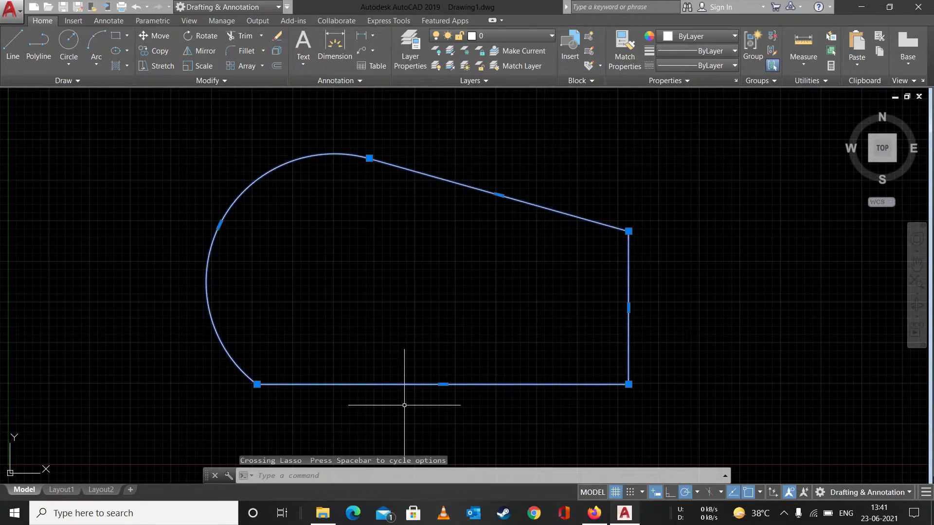
key("Delete")
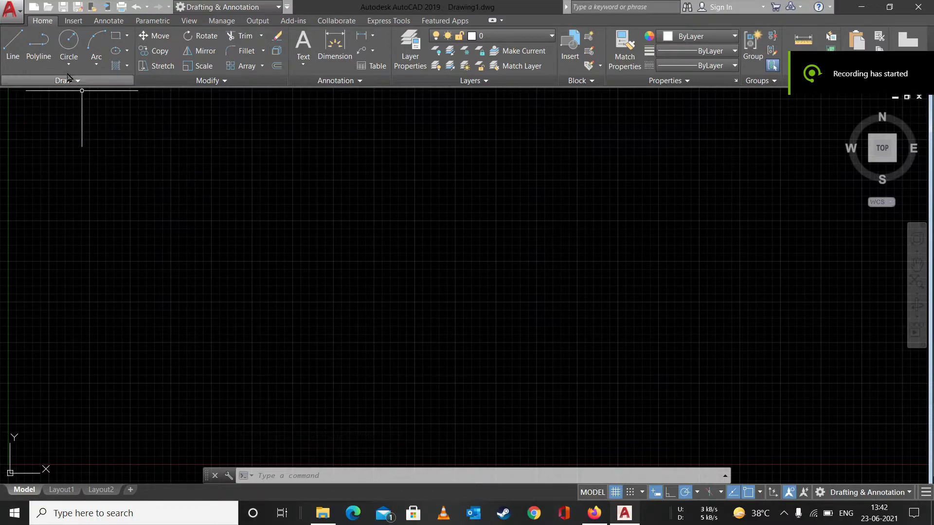
Draw a single horizontal polyline segment with the starting and ending half-widths both set to 2.
left_click(38, 46)
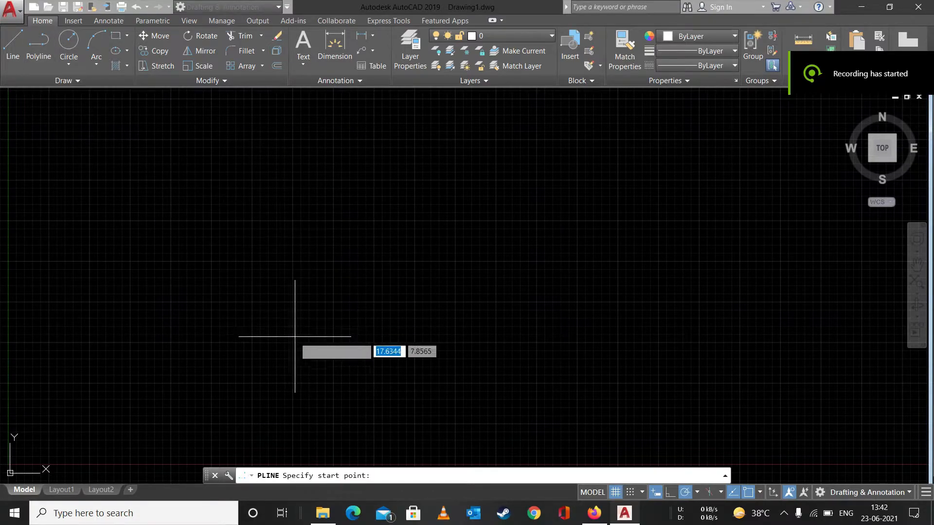
left_click(238, 362)
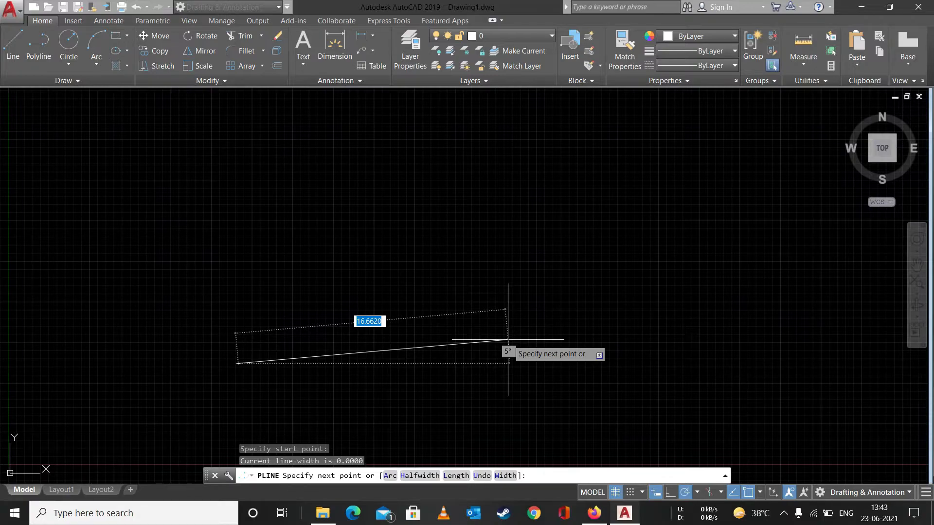
left_click(419, 476)
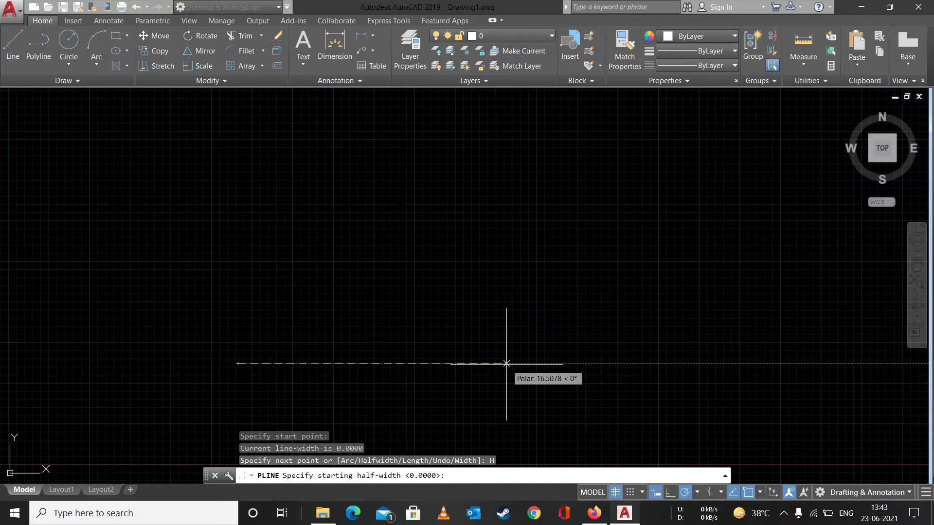
type("2")
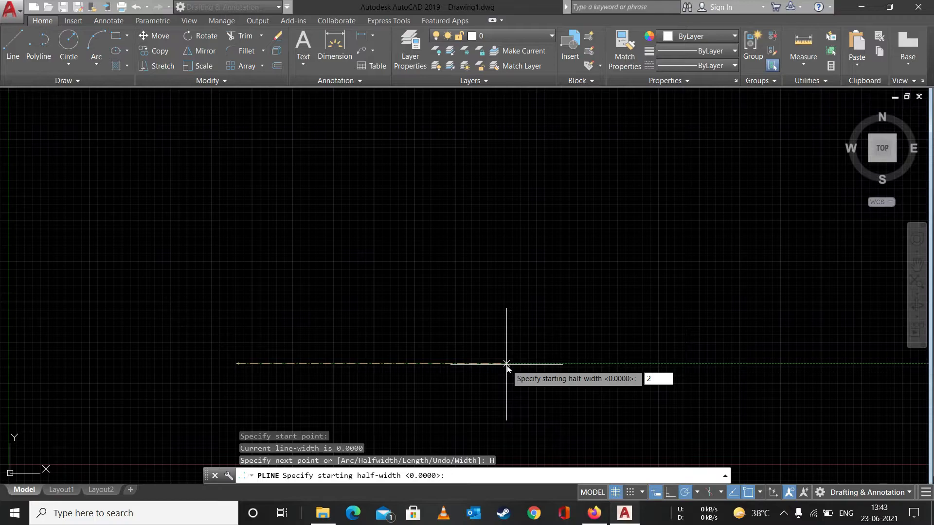
key("Return")
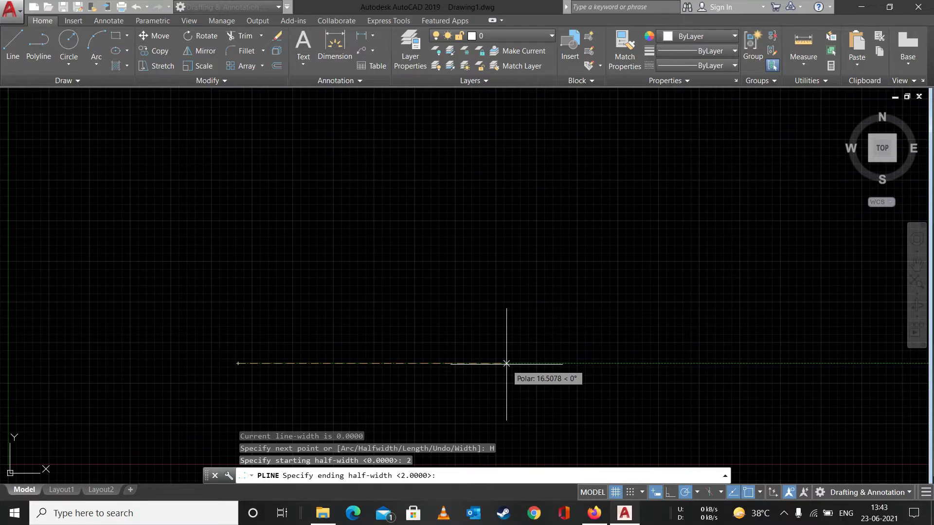
type("2")
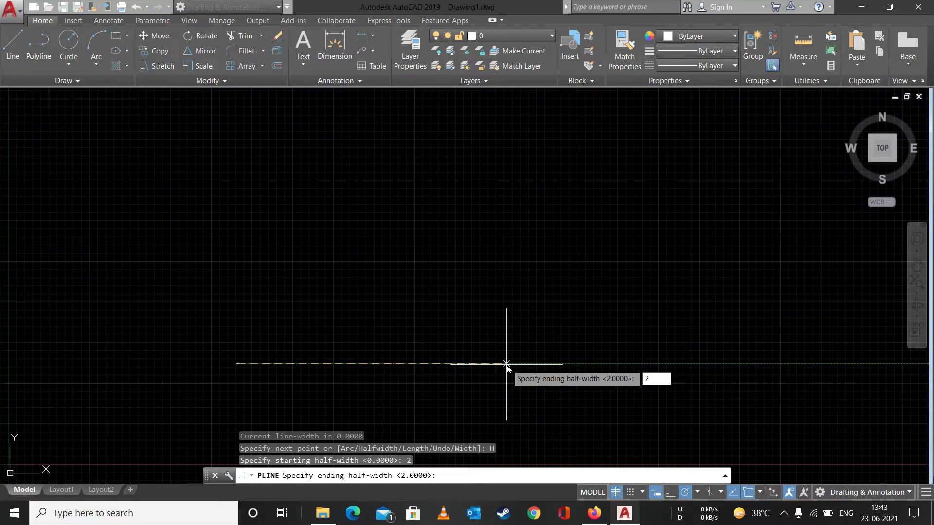
key("Return")
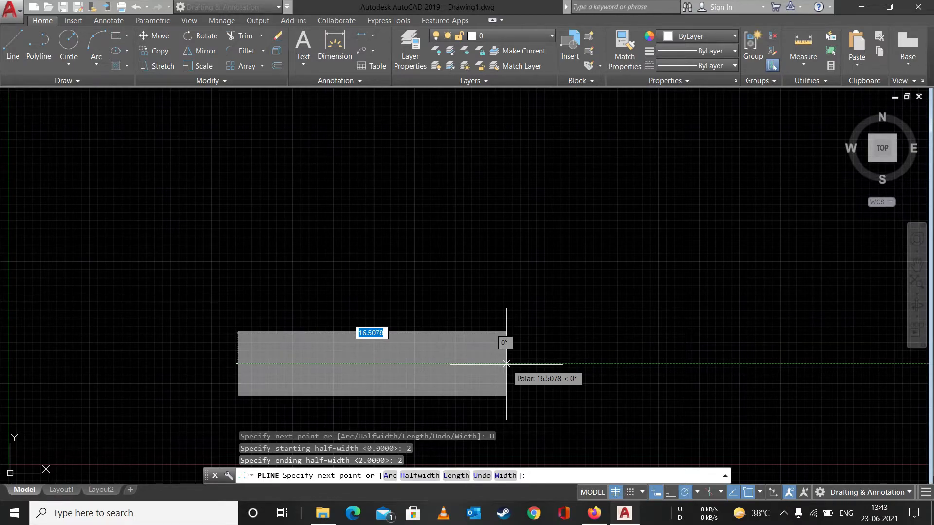
left_click(586, 363)
key("Escape")
Erase the uniformly wide polyline.
mouse_move(634, 256)
left_mouse_down()
mouse_move(594, 396)
mouse_move(375, 340)
mouse_move(371, 349)
left_mouse_up()
key("Delete")
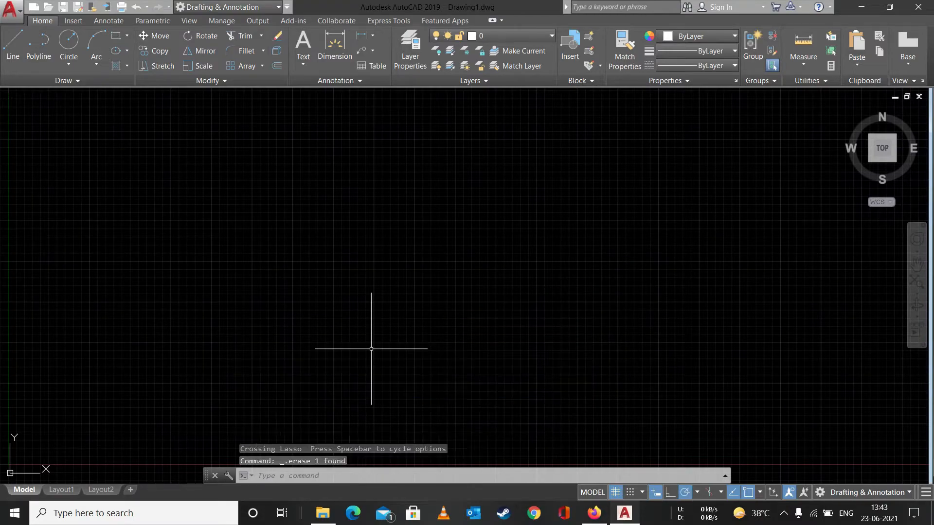
Draw a tapered horizontal polyline segment about 26 units long, with a starting half-width of 1 and an ending half-width of 2.
type("PL")
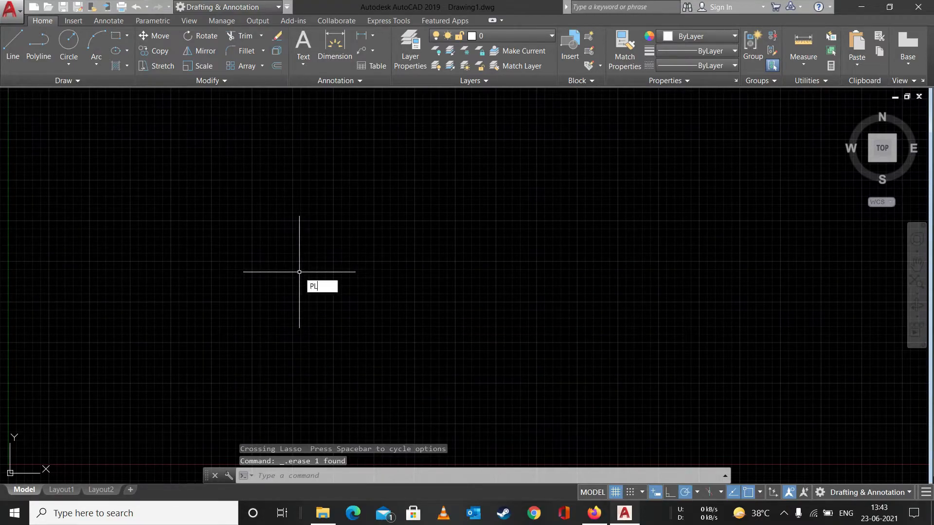
key("Return")
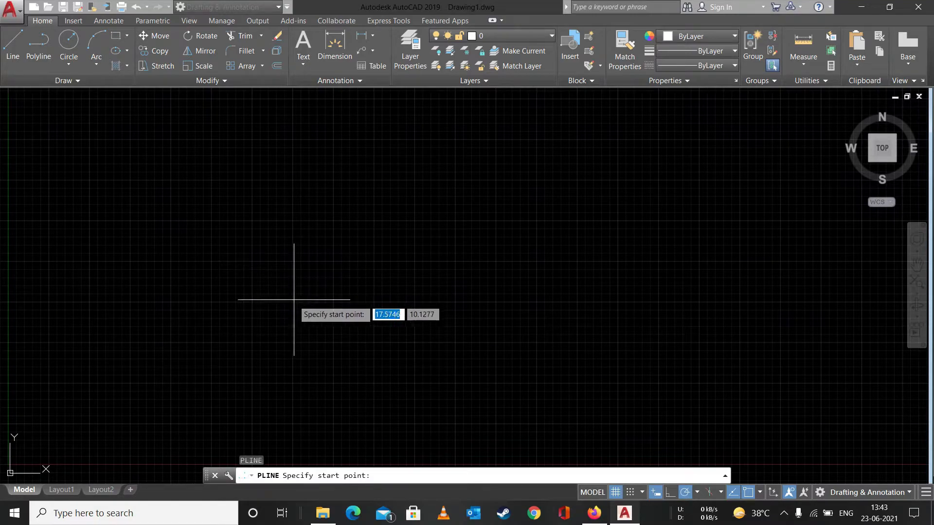
left_click(231, 344)
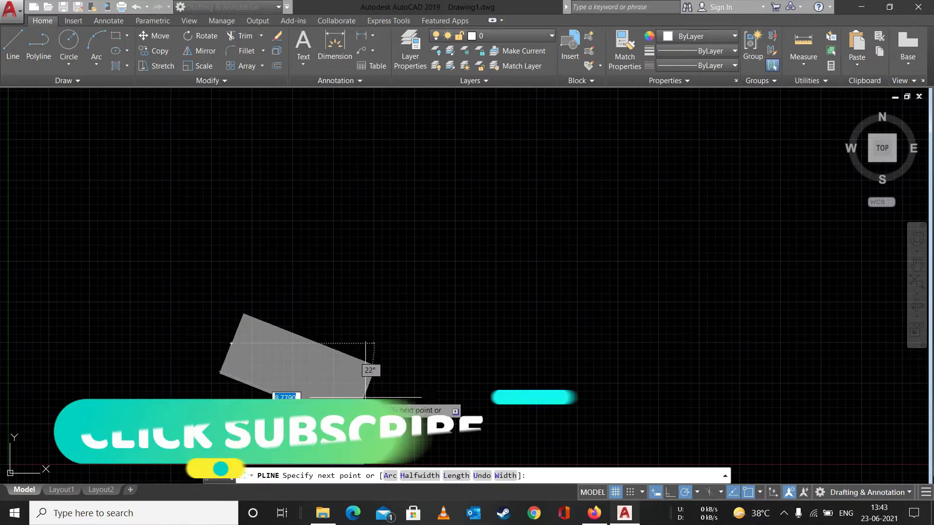
type("h")
key("Return")
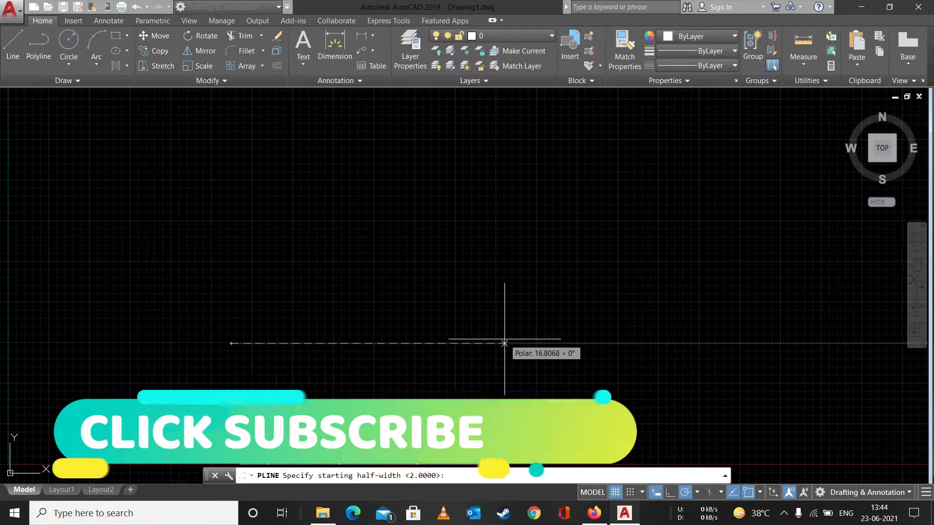
type("1")
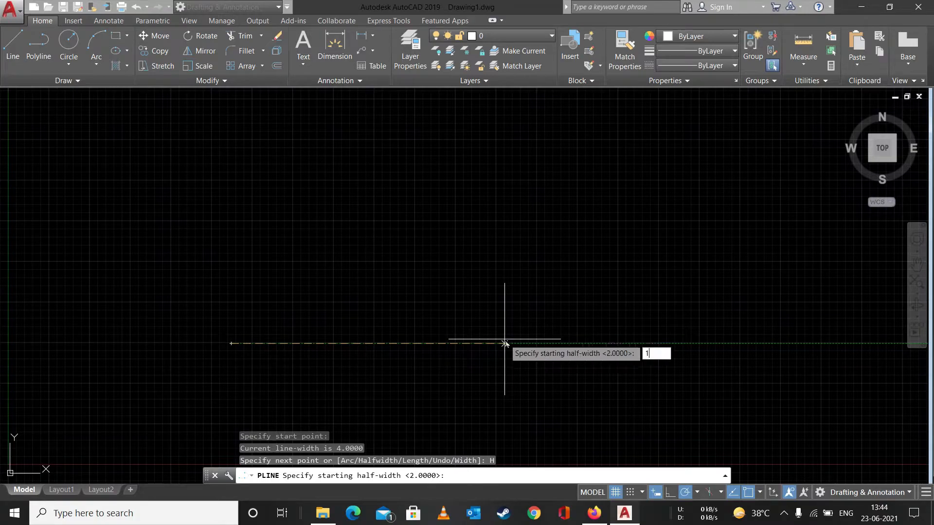
key("Return")
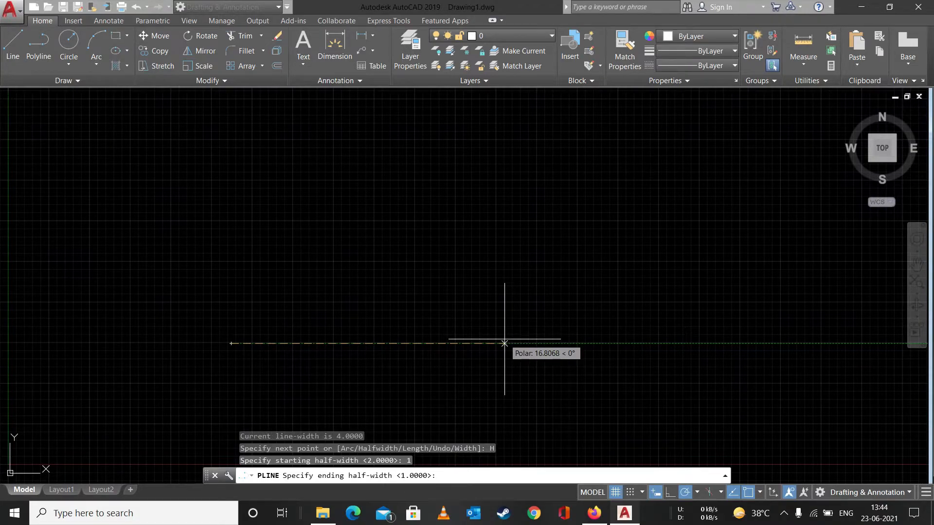
type("2")
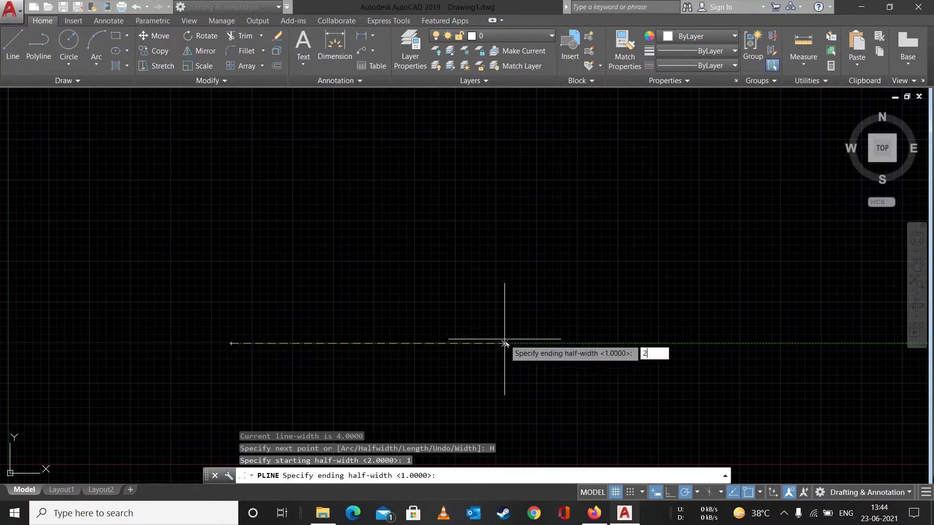
key("Return")
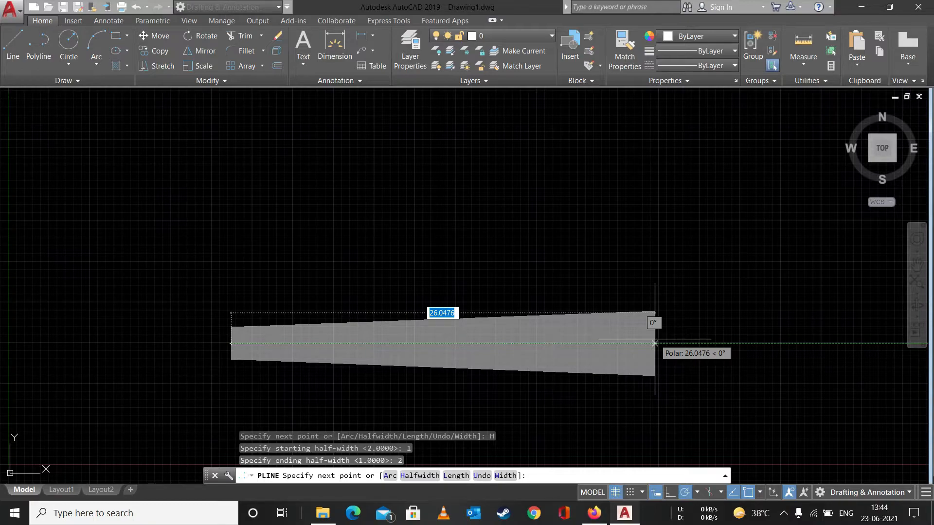
left_click(655, 343)
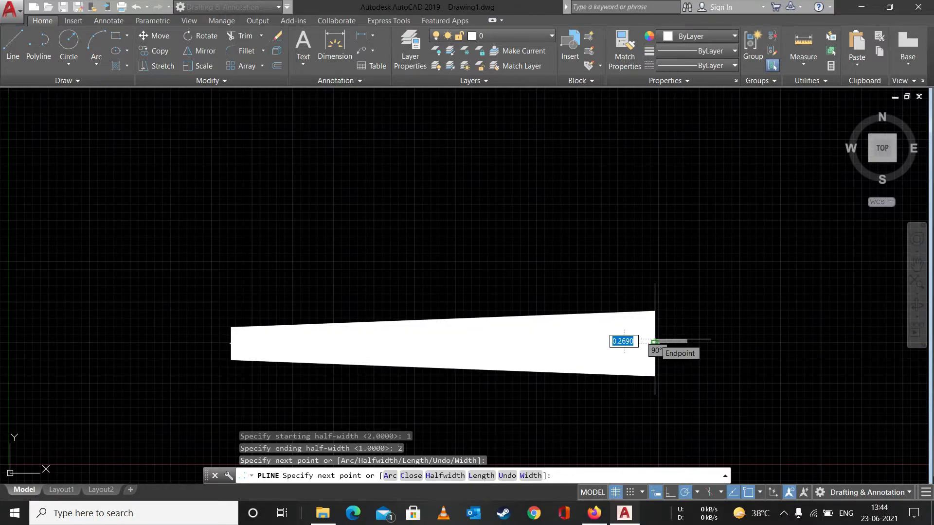
key("Escape")
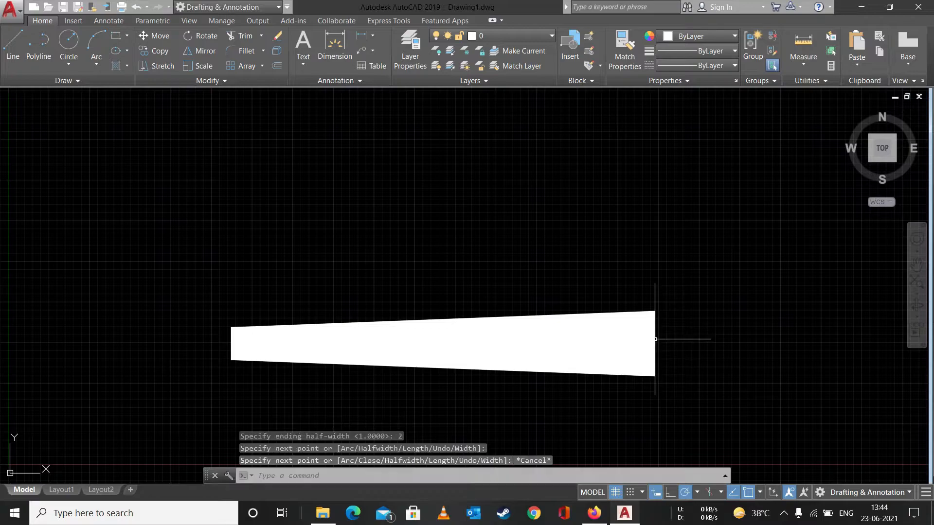
Erase the tapered polyline.
mouse_move(723, 280)
left_mouse_down()
mouse_move(590, 417)
mouse_move(391, 301)
left_mouse_up()
key("Delete")
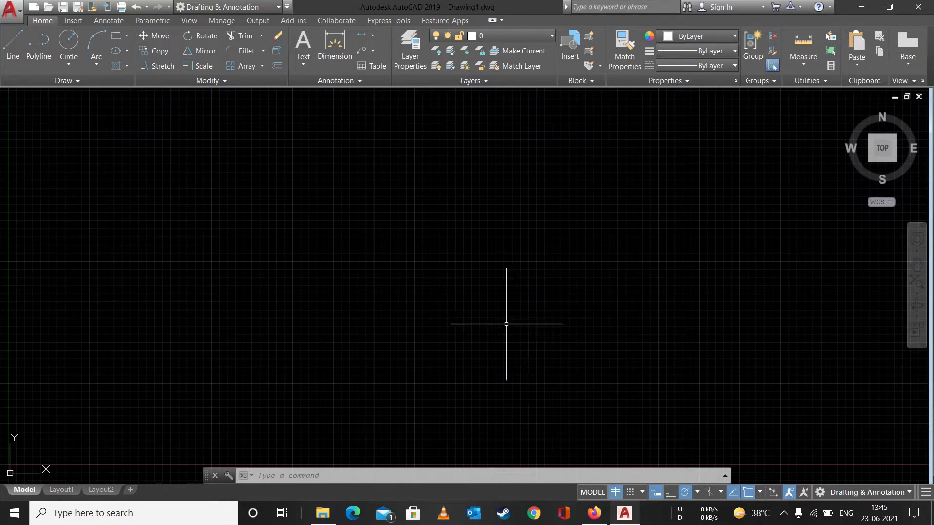
Draw an open shape of six connected lines: a horizontal base, a vertical right side, a V-shaped upper edge and two sloping left segments.
left_click(13, 49)
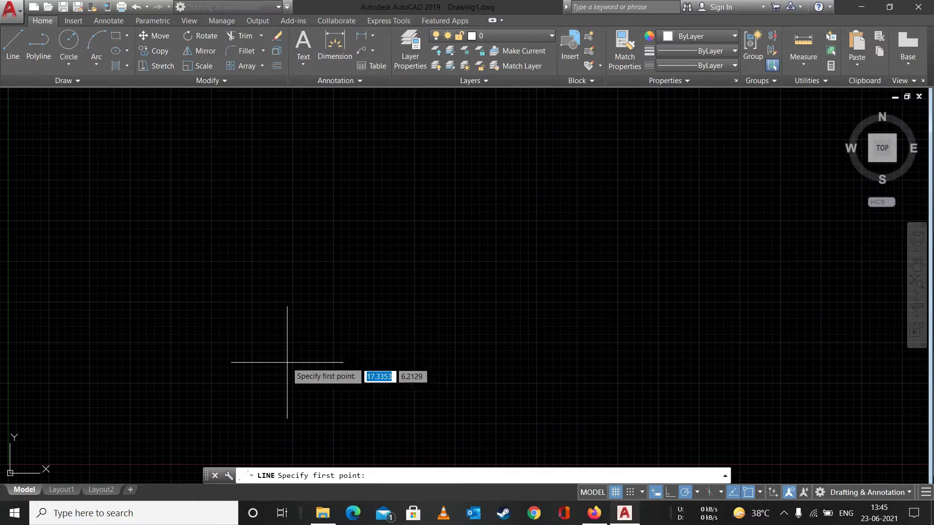
left_click(263, 340)
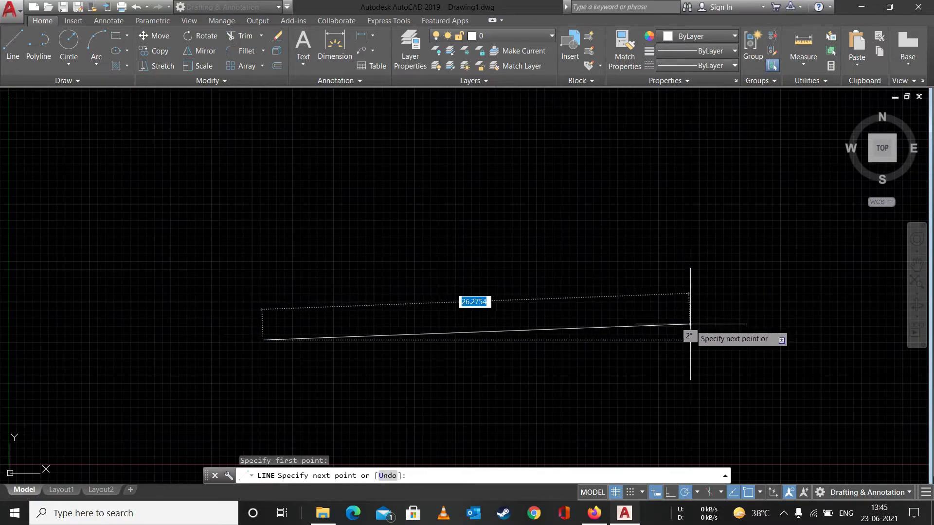
left_click(690, 340)
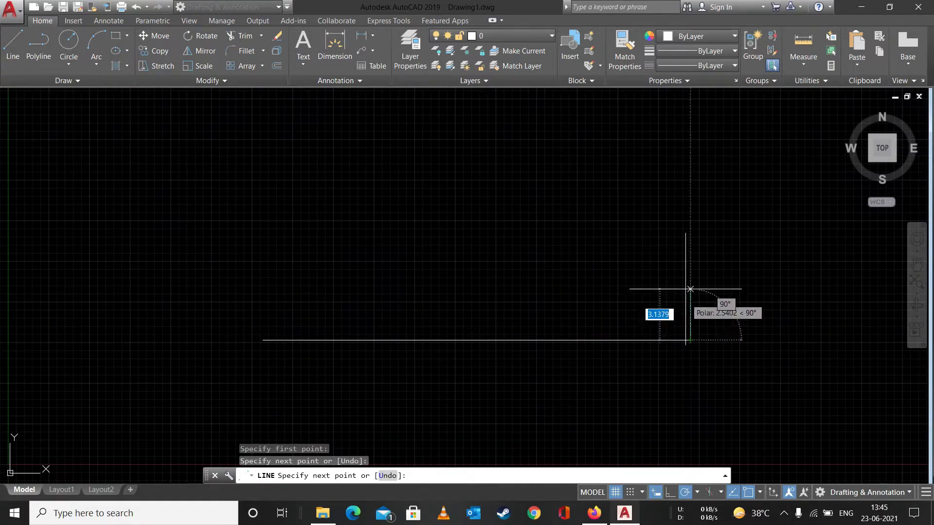
left_click(690, 183)
left_click(348, 248)
left_click(162, 168)
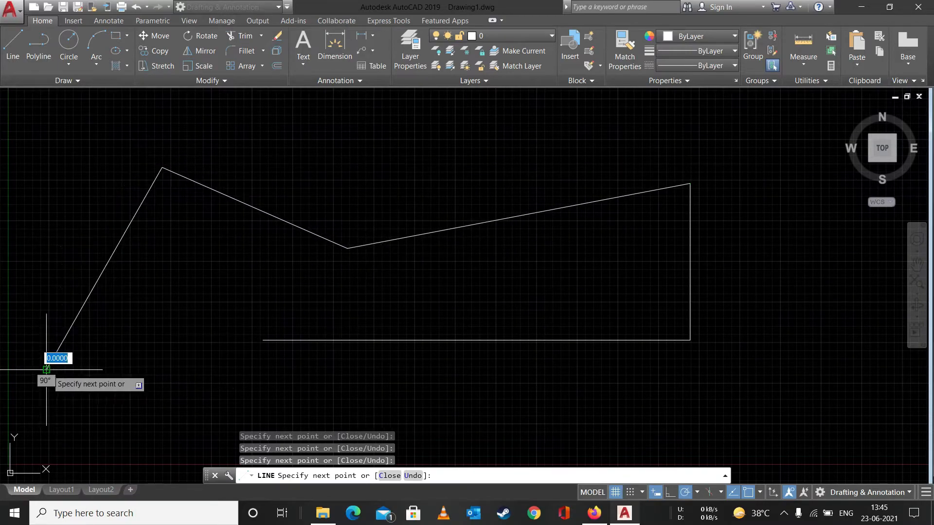
left_click(47, 369)
left_click(247, 412)
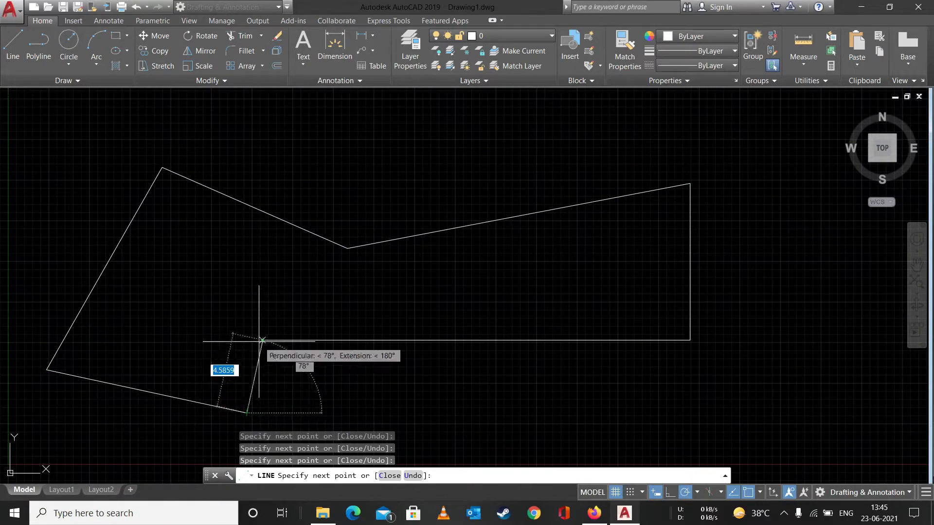
key("Escape")
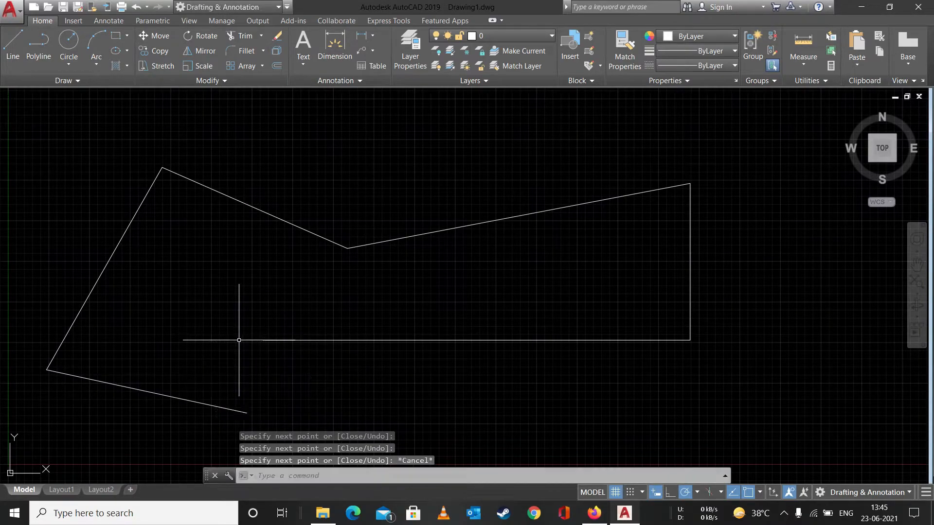
Erase all line segments of the open six-sided shape.
mouse_move(64, 124)
left_mouse_down()
mouse_move(73, 261)
mouse_move(481, 402)
mouse_move(792, 224)
left_mouse_up()
key("Delete")
mouse_move(764, 161)
left_mouse_down()
mouse_move(553, 400)
mouse_move(108, 358)
mouse_move(25, 298)
mouse_move(61, 234)
left_mouse_up()
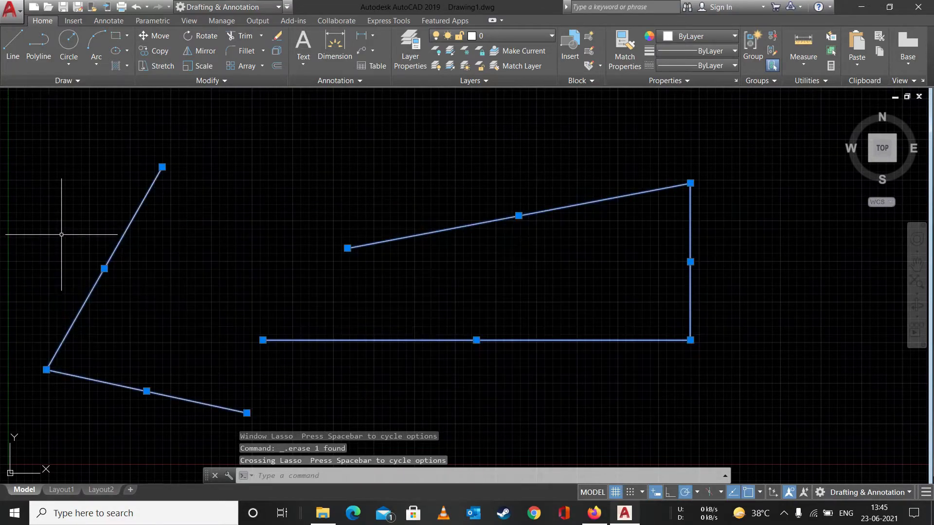
key("Delete")
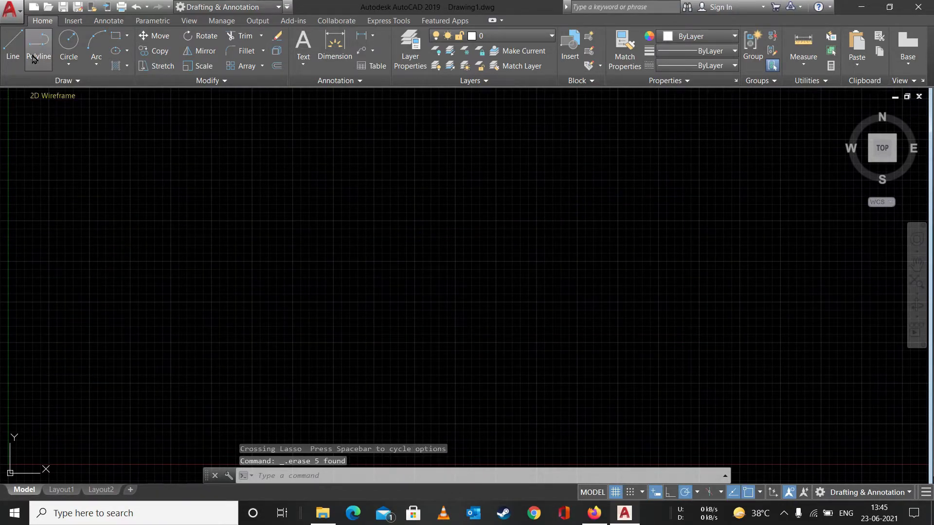
Draw a single line 20 units long at an angle of 20°, rising to the right.
left_click(17, 55)
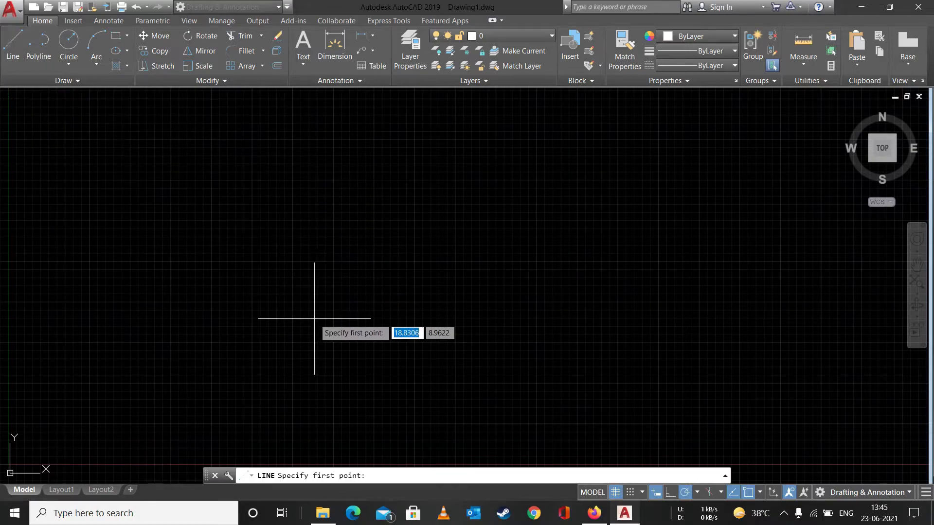
left_click(292, 345)
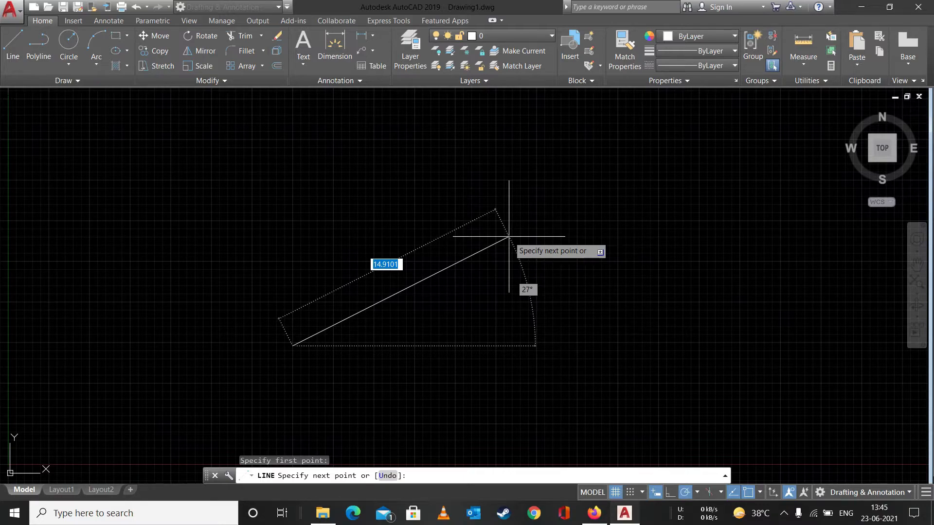
type("20")
key("Tab")
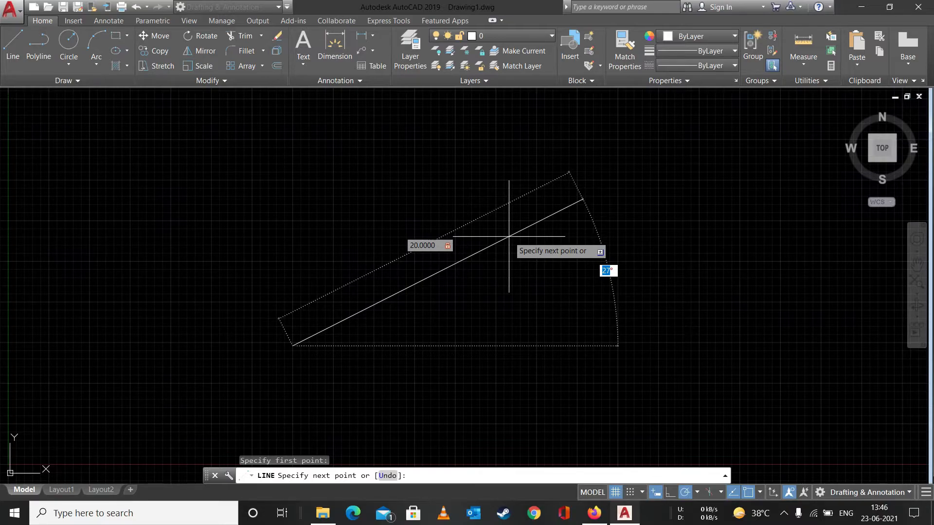
type("20")
key("Return")
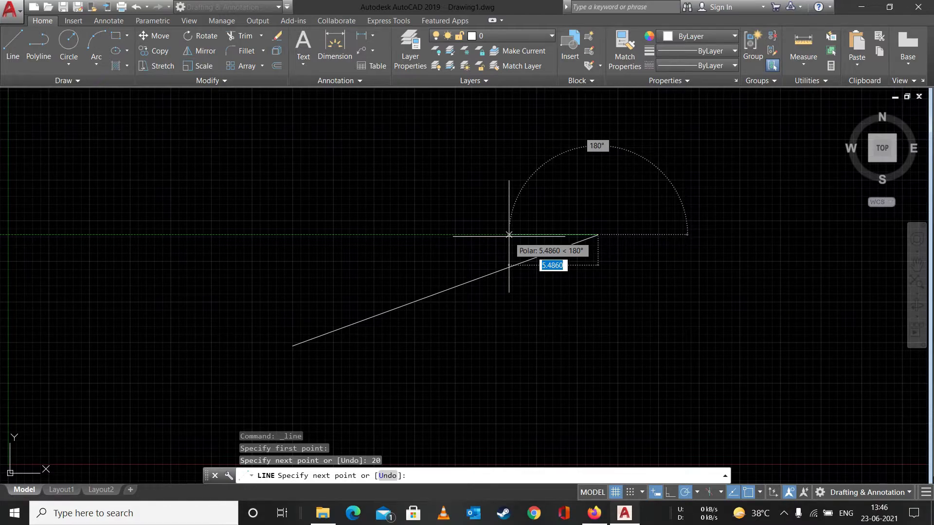
key("Escape")
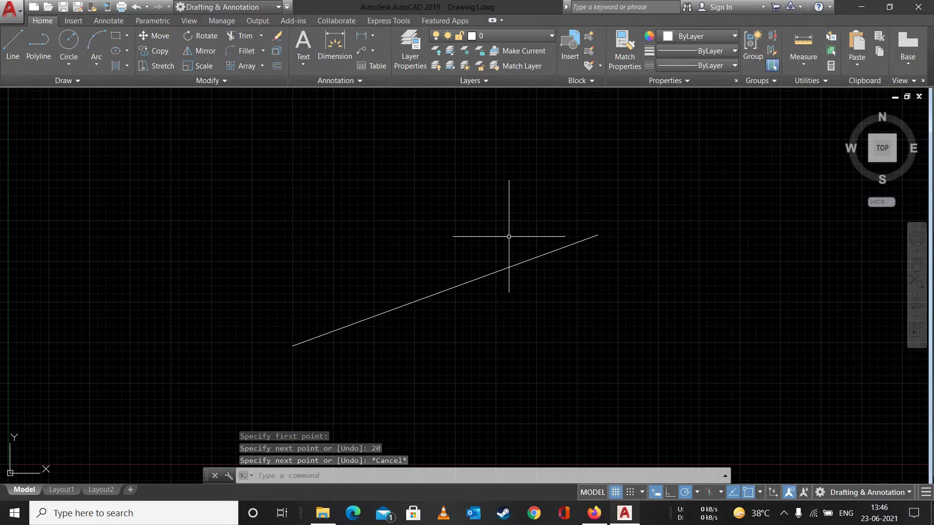
Draw a line 15 units long at 150° from the lower end of the existing sloping line.
left_click(21, 46)
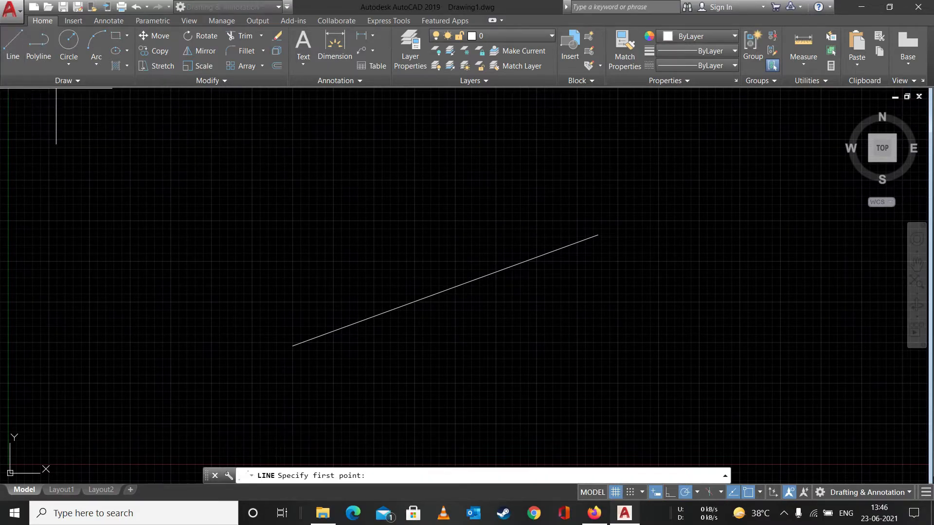
left_click(292, 346)
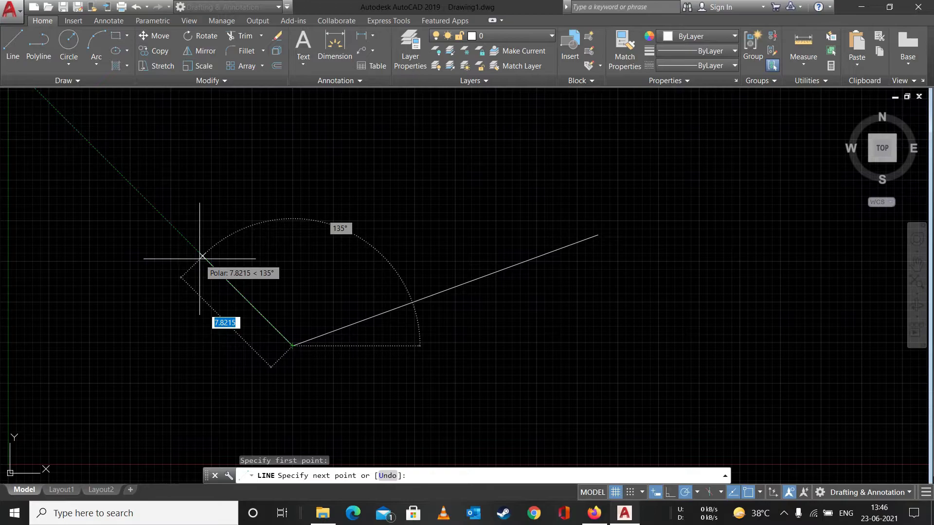
type("15")
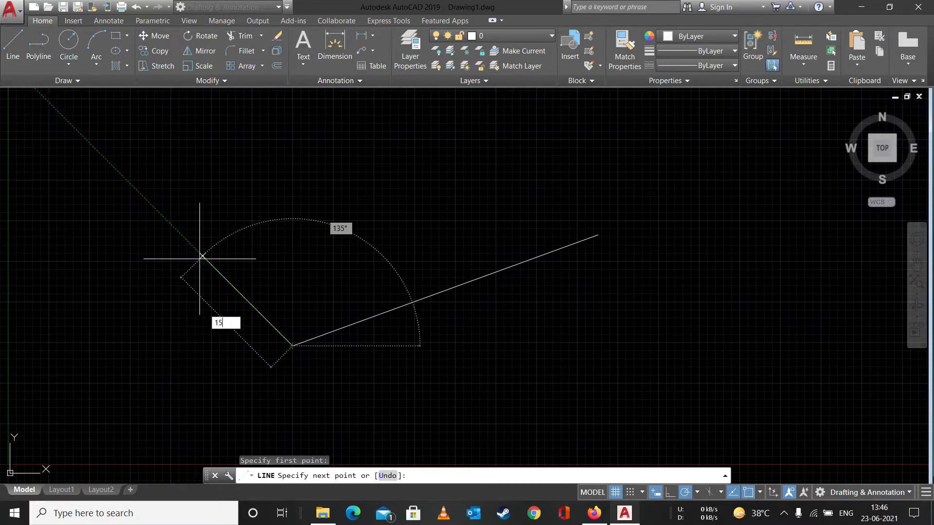
key("Tab")
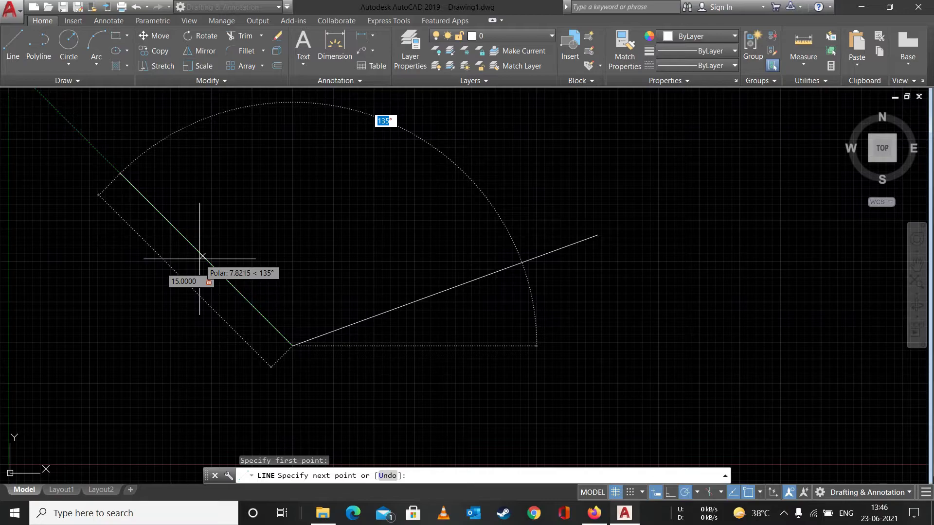
type("150")
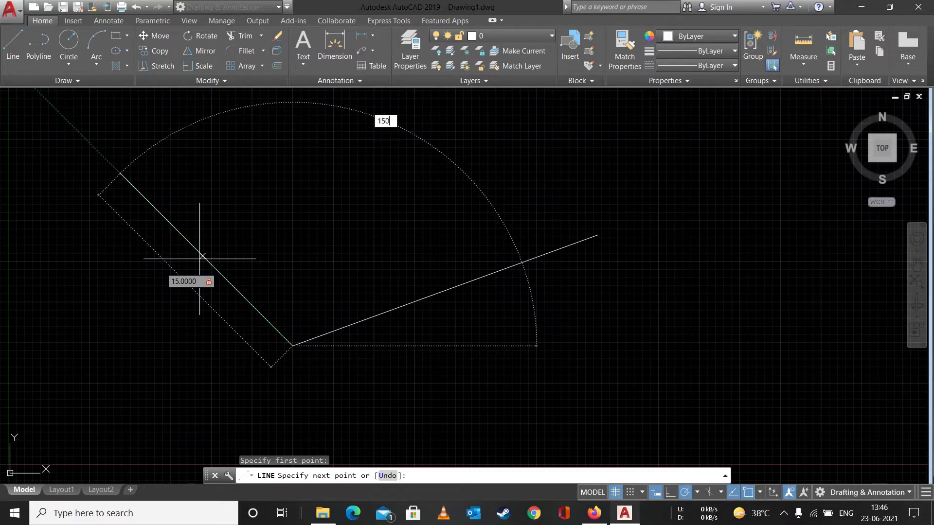
key("Return")
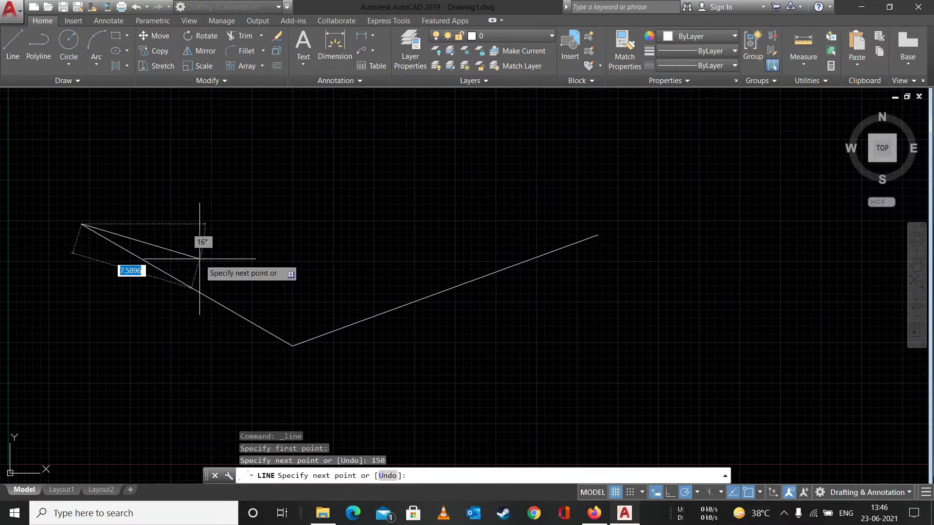
key("Escape")
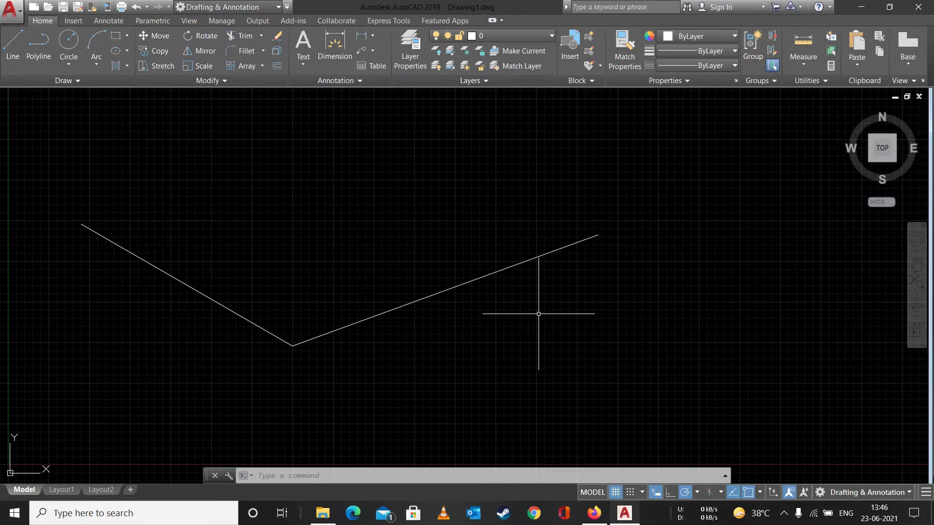
Erase both connected sloping lines.
mouse_move(638, 215)
left_mouse_down()
mouse_move(140, 323)
mouse_move(84, 205)
left_mouse_up()
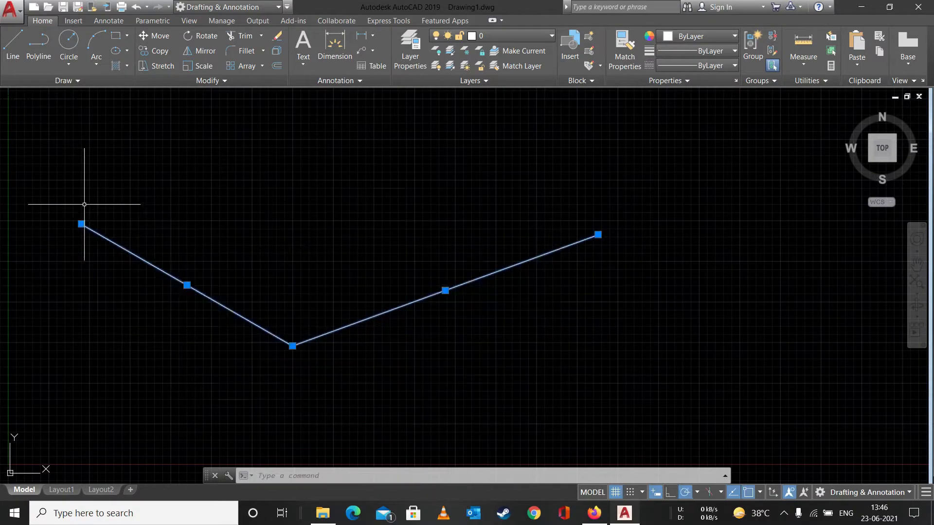
key("Delete")
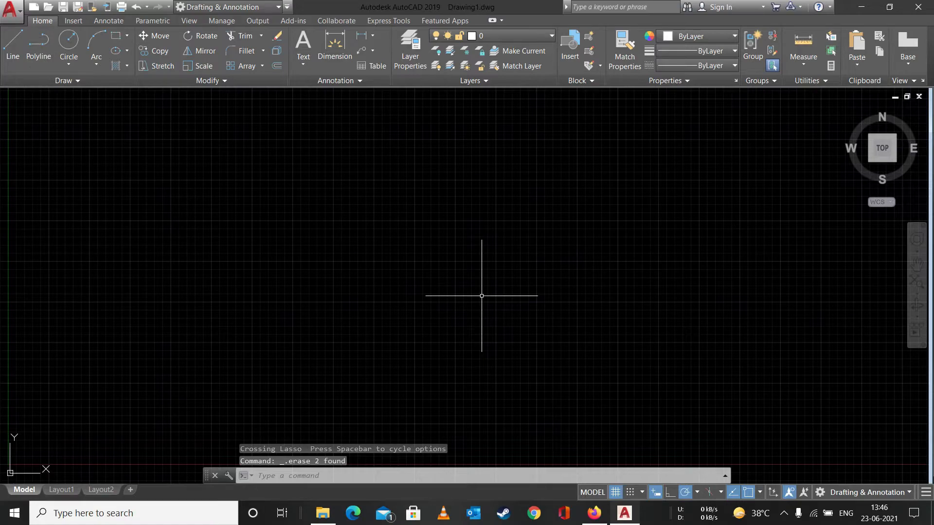
Turn on Ortho mode and draw a horizontal line from left to right across the lower part of the drawing area.
left_click(670, 492)
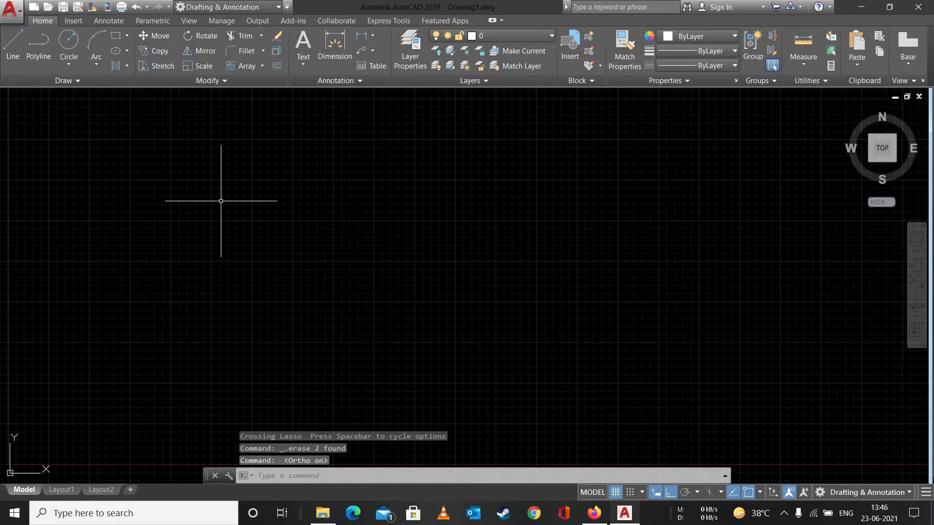
left_click(12, 47)
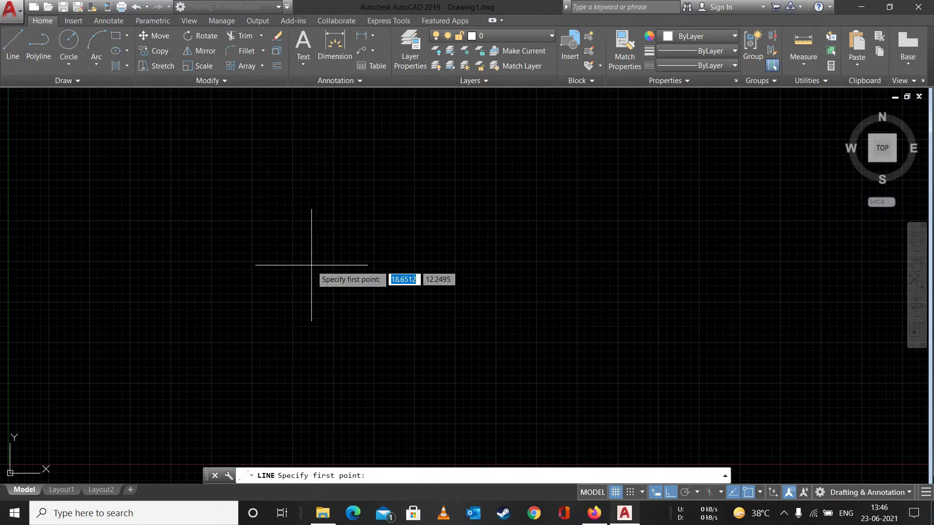
left_click(258, 340)
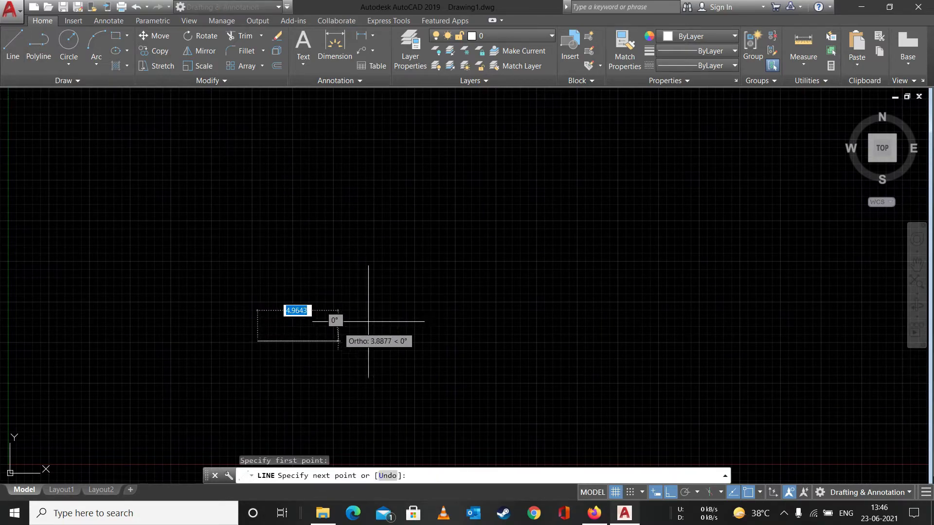
left_click(599, 341)
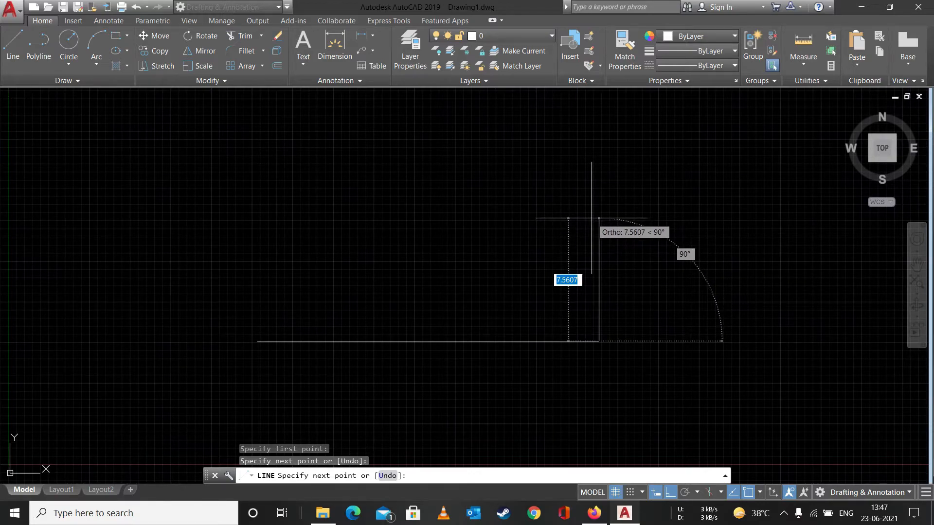
Continue from the horizontal line's right end with a segment 15 units long at 45°, and end the line there.
type("45")
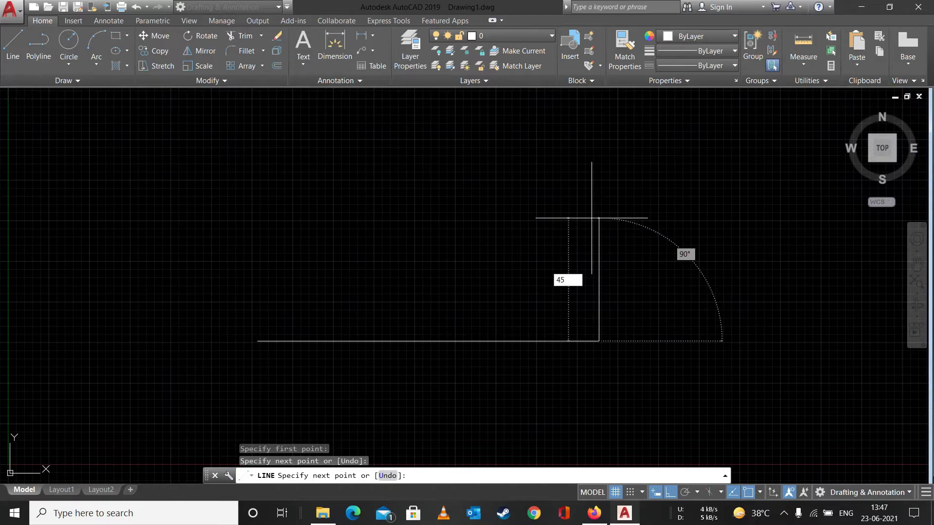
key("BackSpace")
key("BackSpace")
type("15")
key("Tab")
type("45")
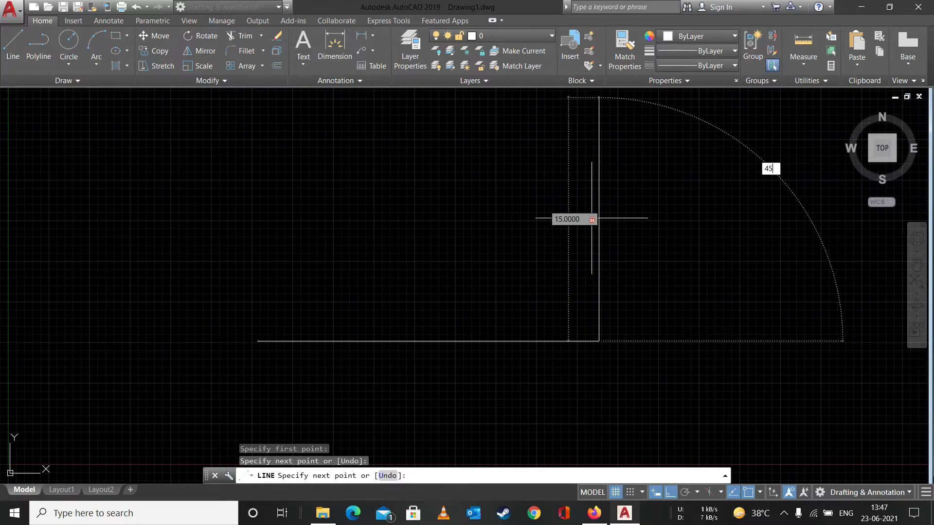
key("Return")
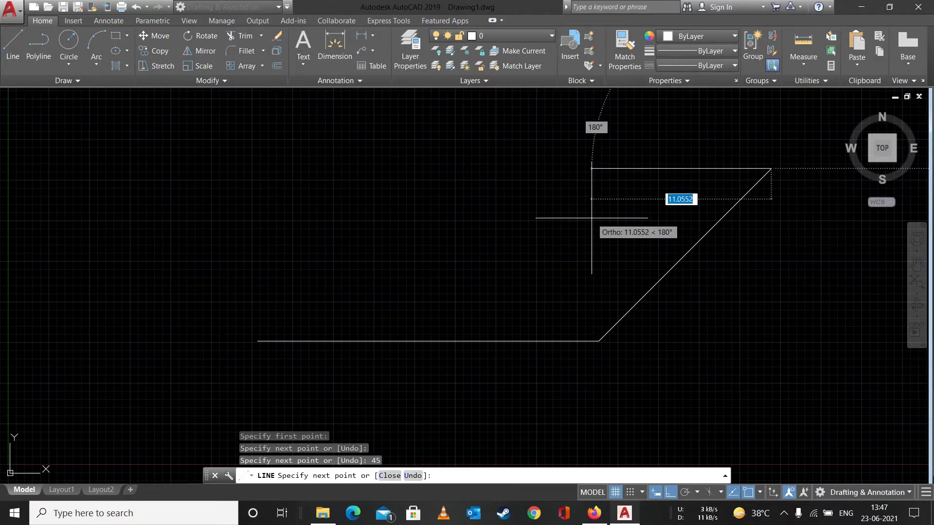
key("Escape")
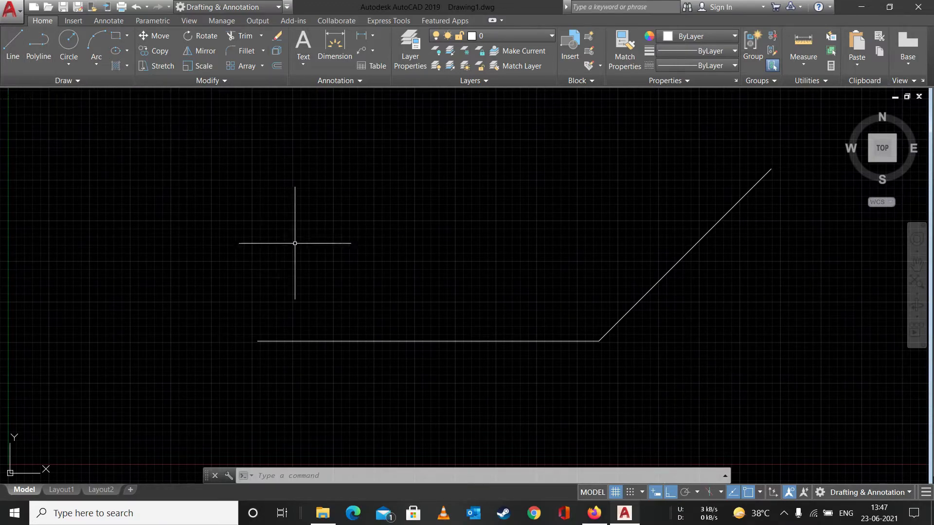
Draw a separate line 20 units long at 45°, starting above and left of the horizontal line.
left_click(12, 49)
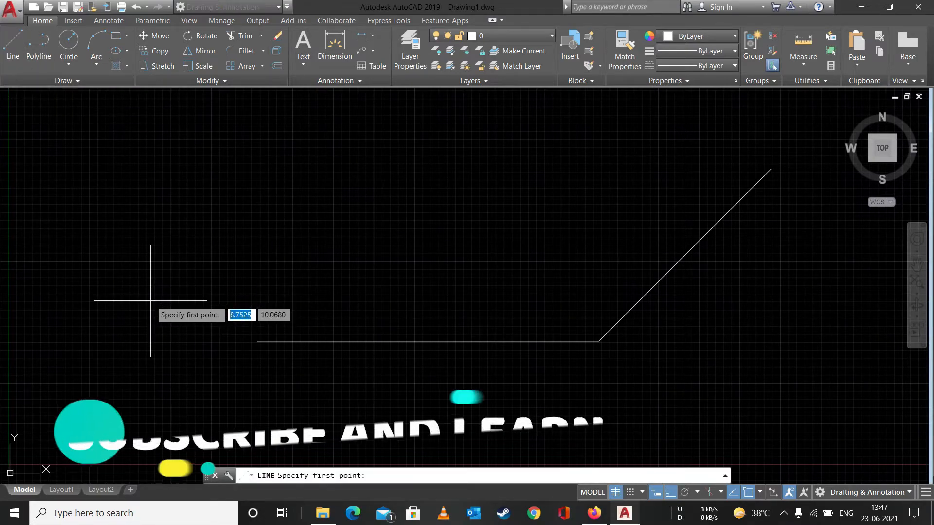
left_click(151, 300)
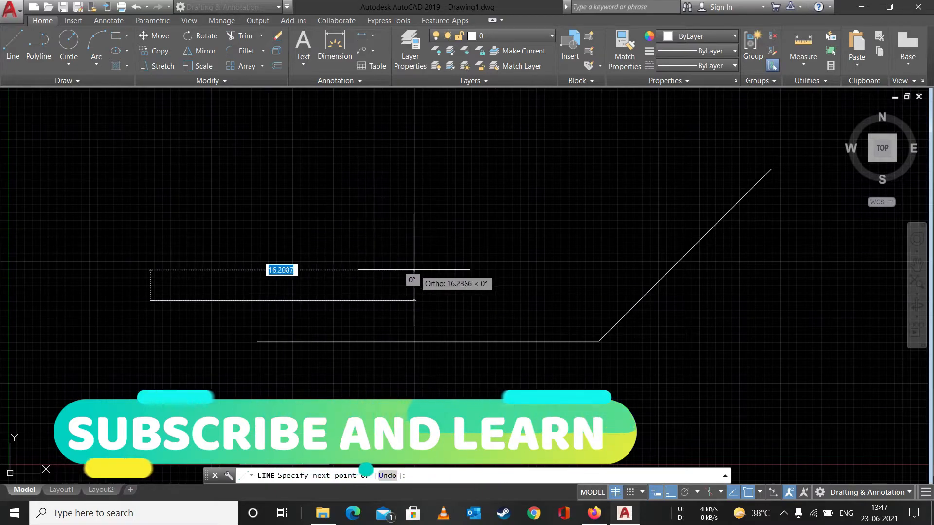
type("20")
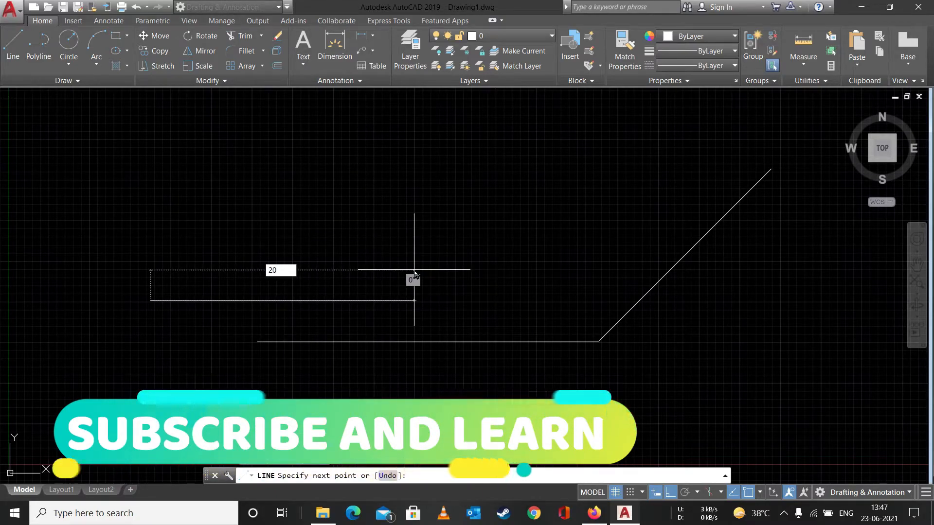
key("Tab")
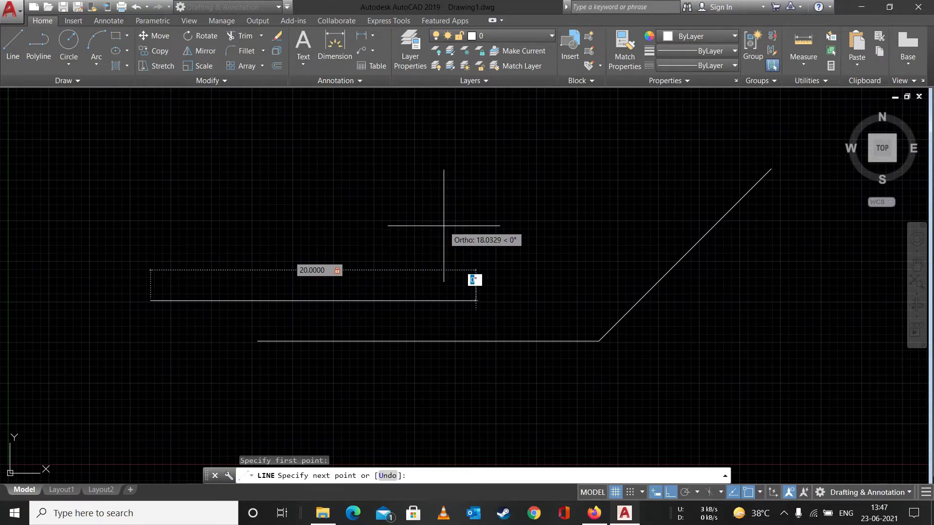
type("45")
key("Return")
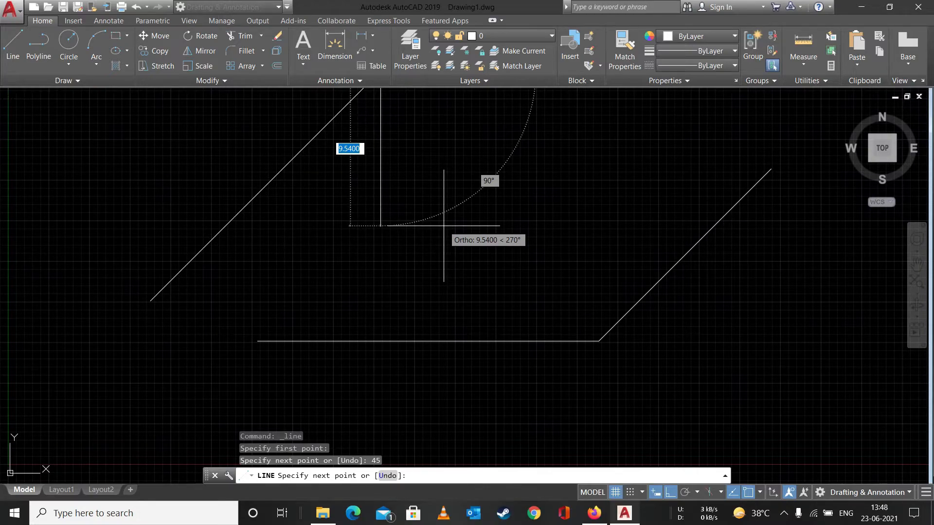
key("Escape")
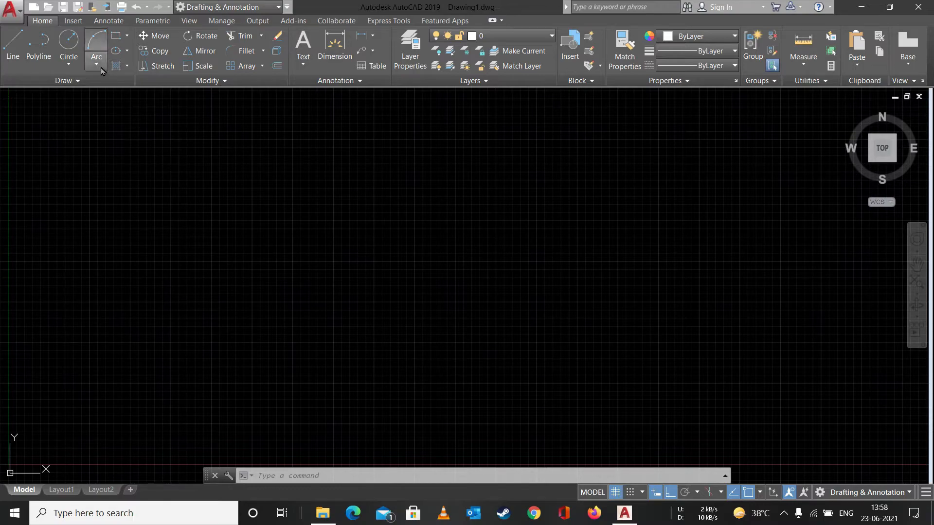
Draw a single horizontal line from left to right in the lower middle of the empty drawing.
left_click(9, 48)
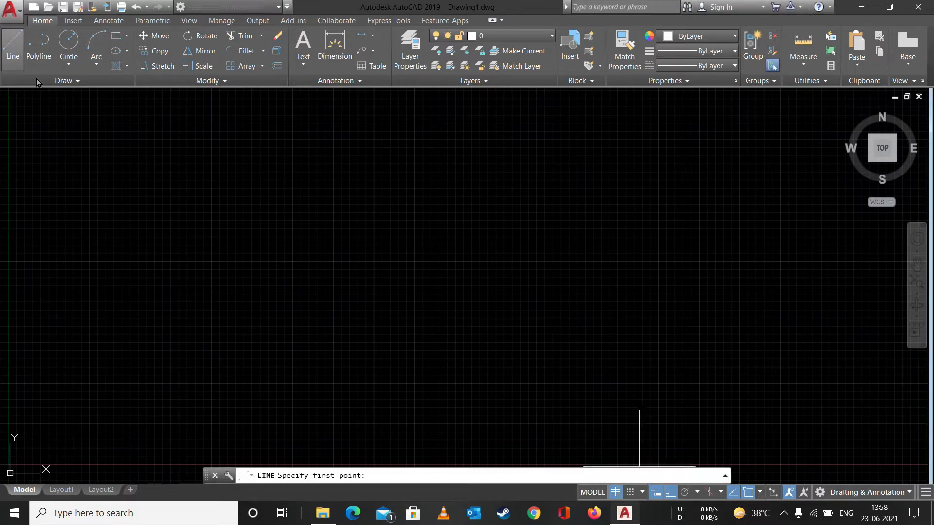
left_click(250, 342)
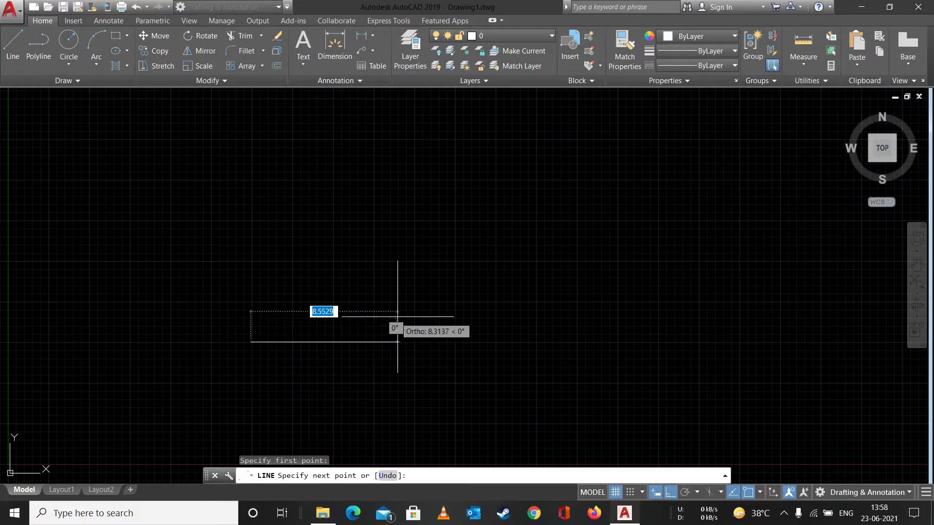
left_click(555, 342)
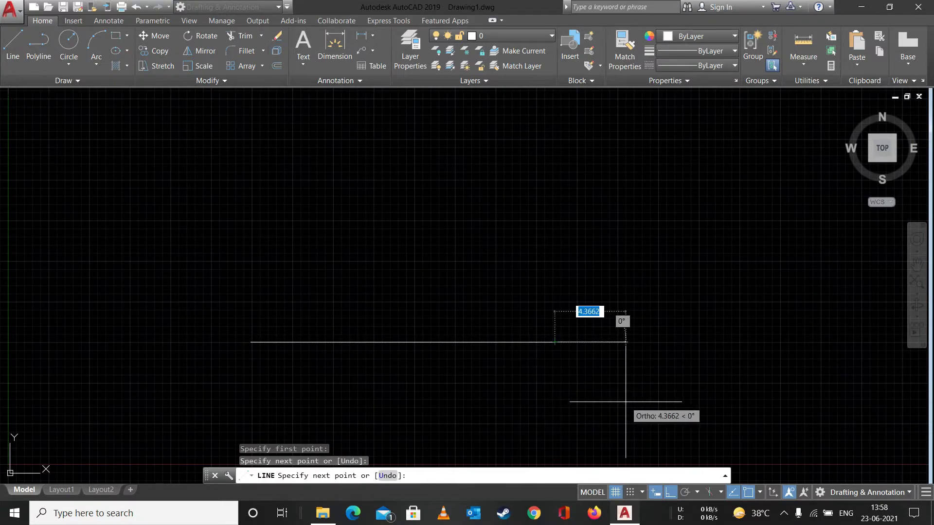
key("Escape")
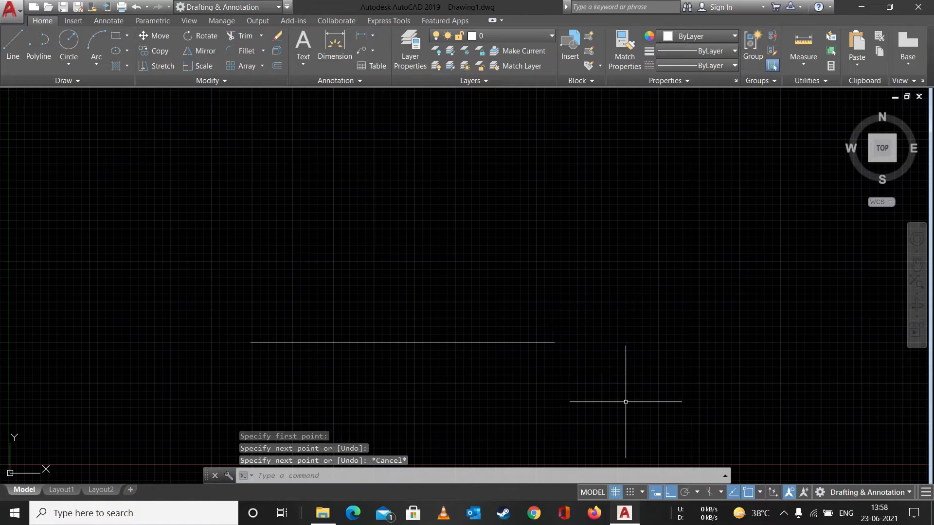
Switch from Ortho to polar tracking and draw a 3-Point arc above the line from its right end to its left end.
left_click(672, 493)
left_click(683, 493)
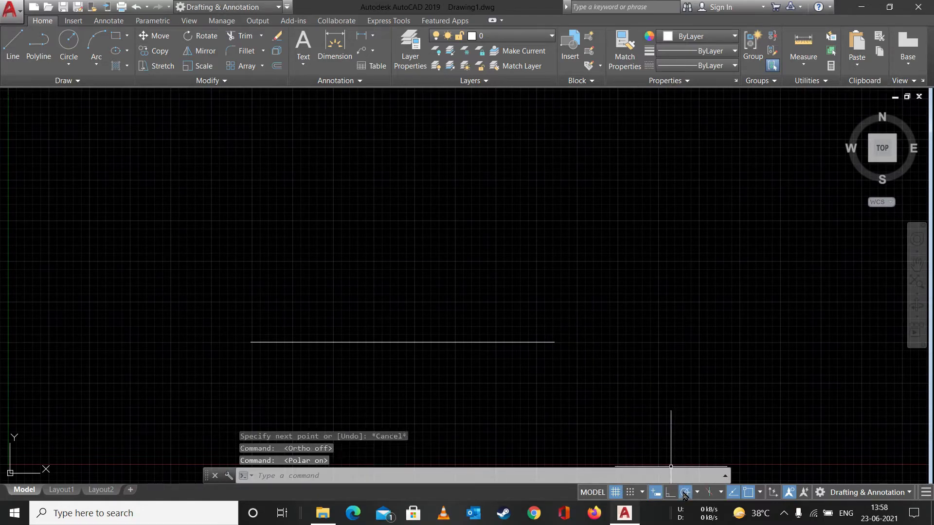
left_click(96, 67)
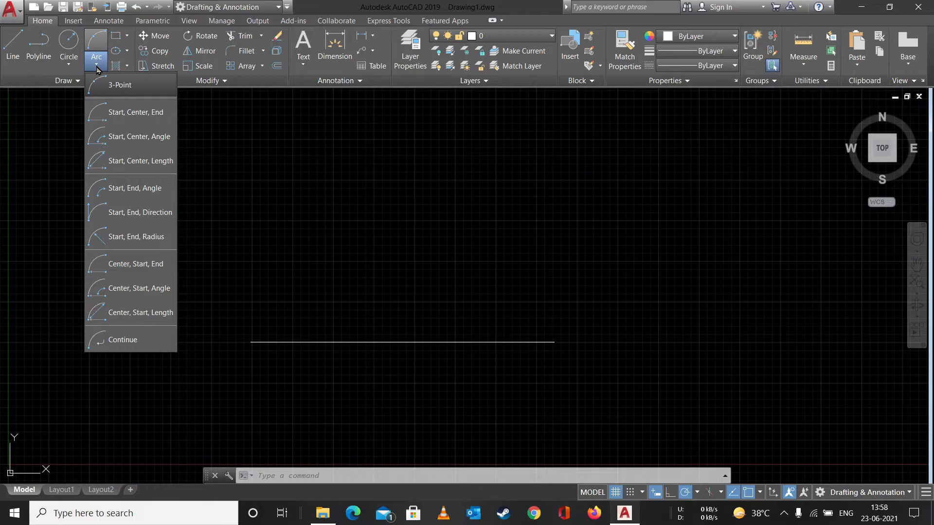
left_click(118, 85)
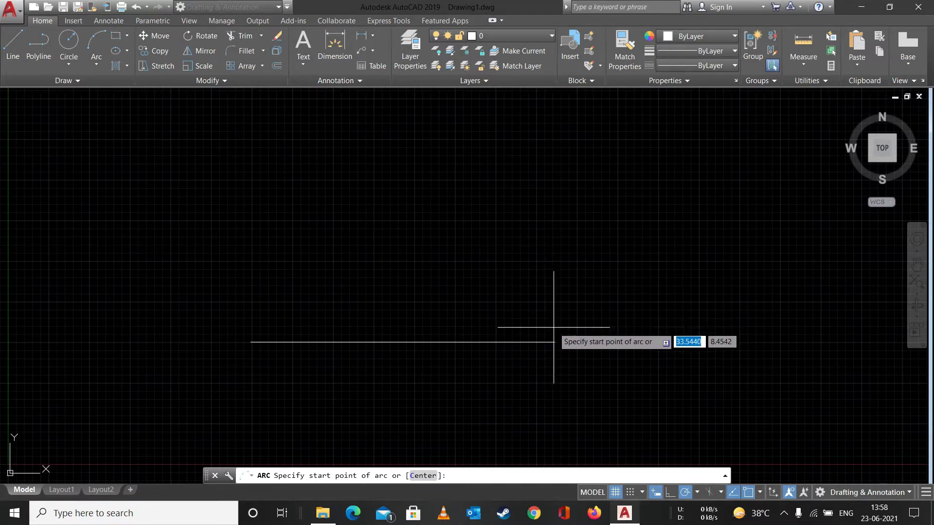
left_click(554, 342)
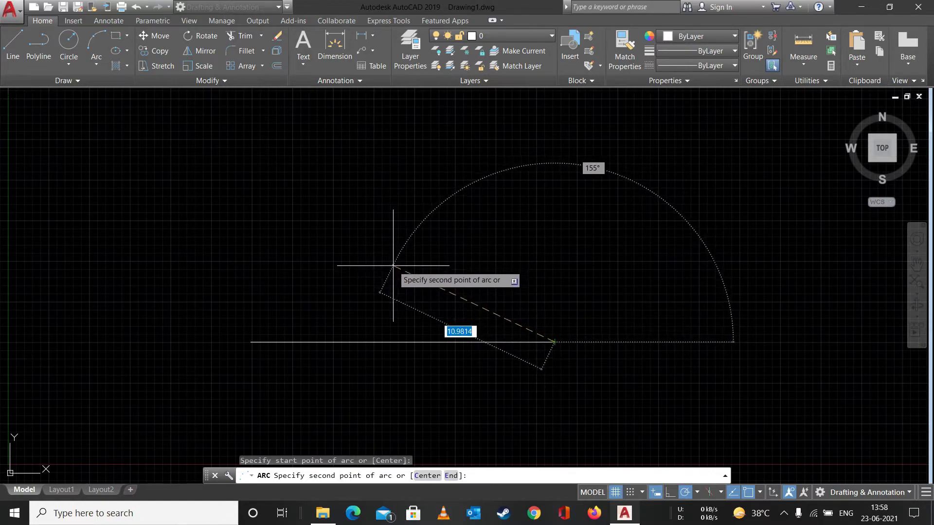
left_click(393, 272)
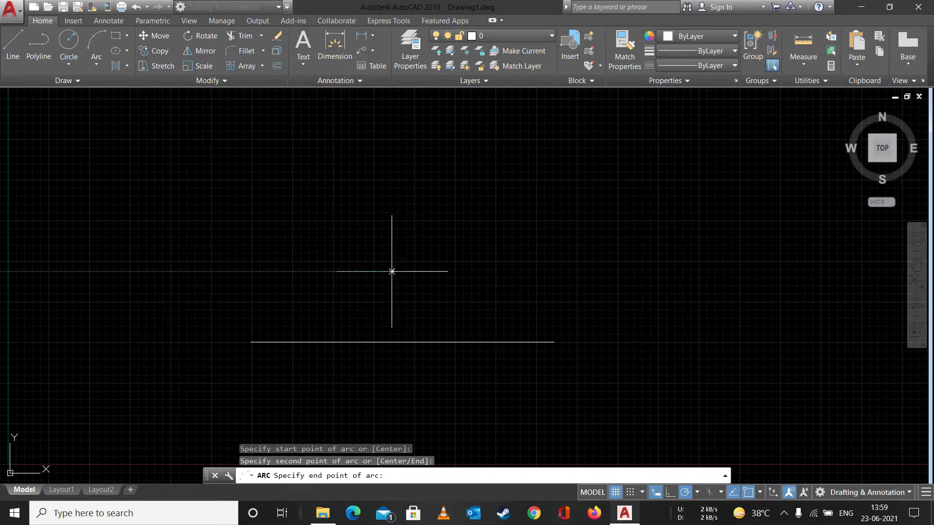
left_click(252, 339)
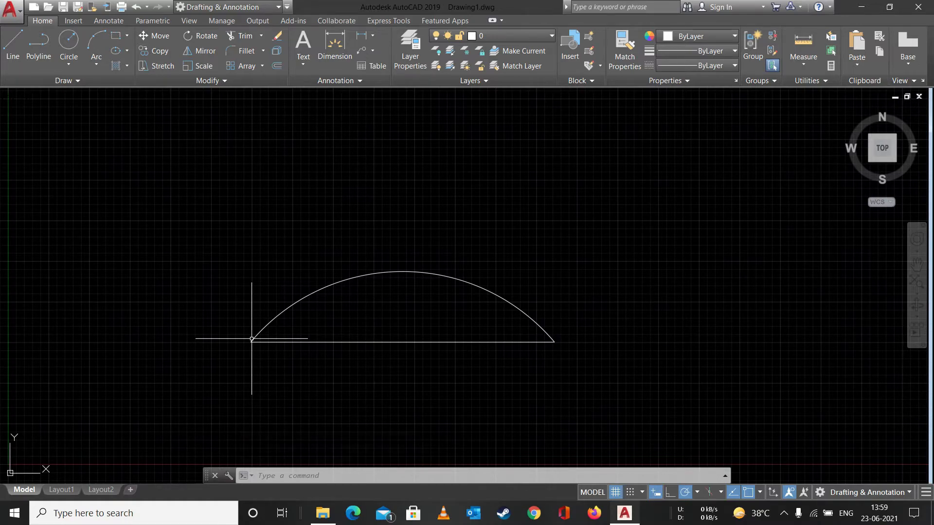
Erase the arc above the horizontal line.
left_click(351, 278)
key("Delete")
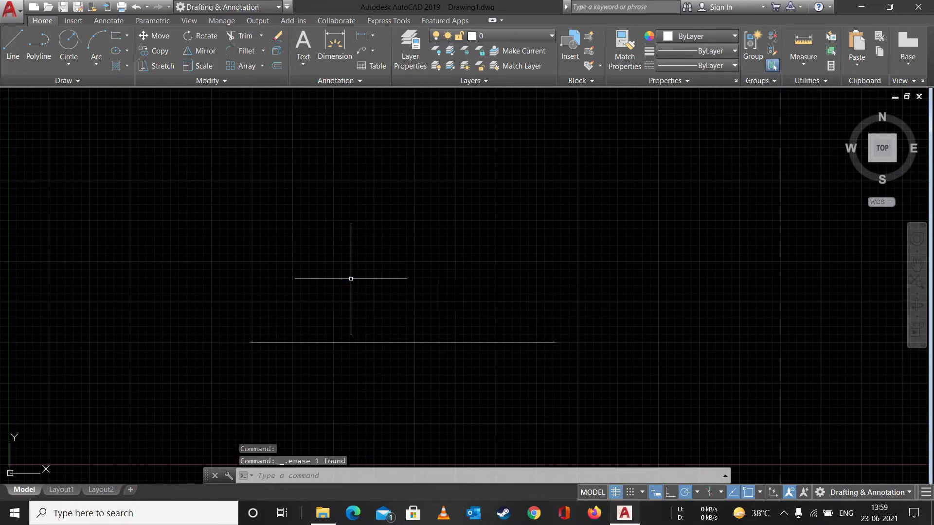
Draw a Start, Center, End arc above the line from its right end to its left end, centred on its midpoint.
left_click(97, 62)
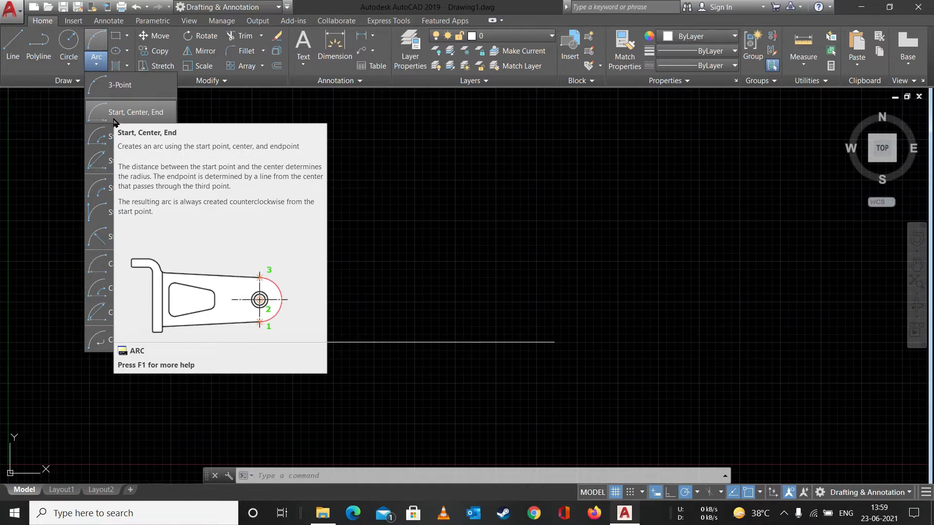
left_click(115, 117)
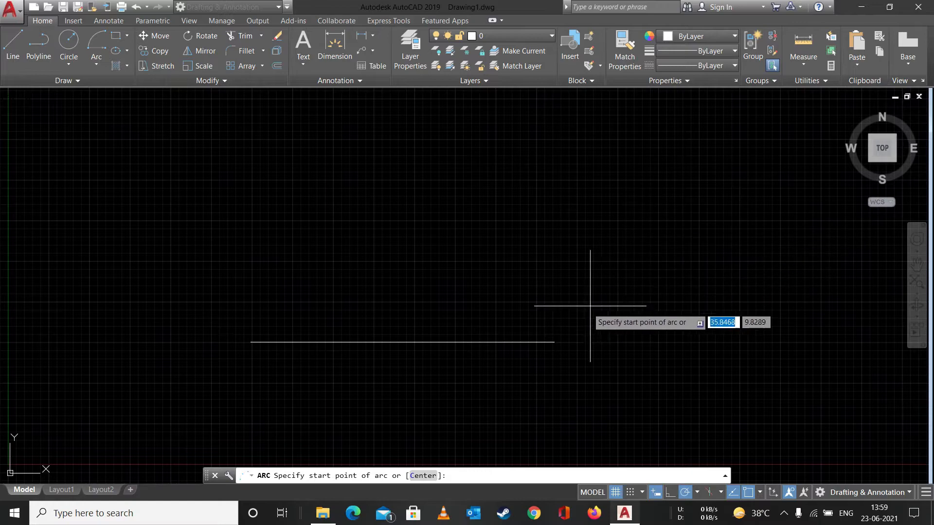
left_click(554, 342)
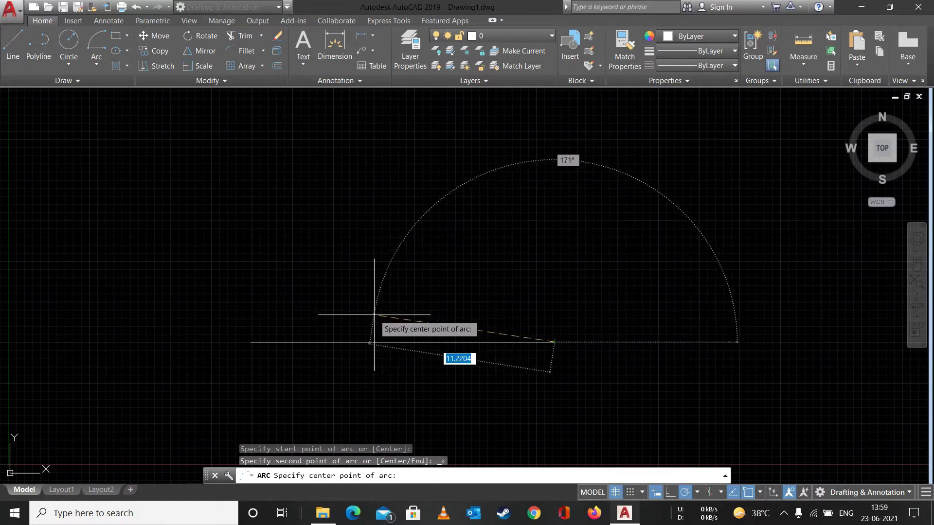
left_click(402, 341)
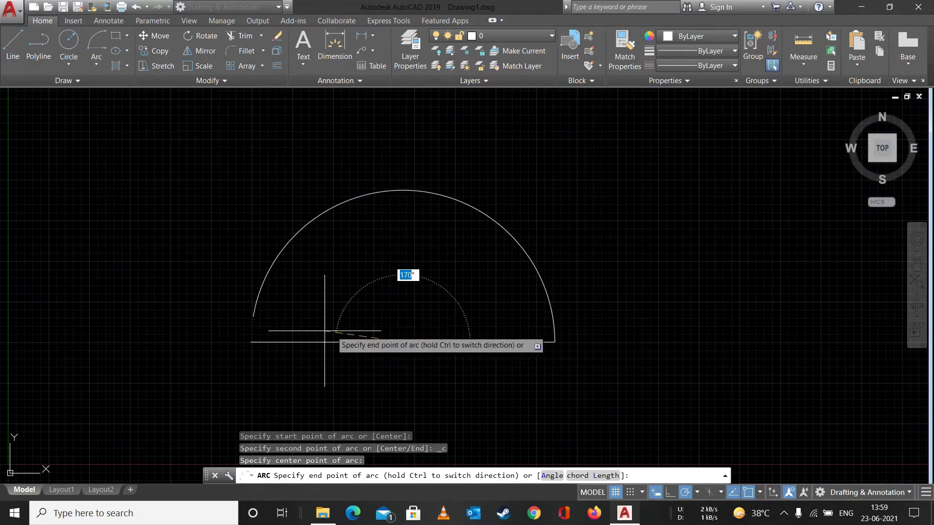
left_click(251, 342)
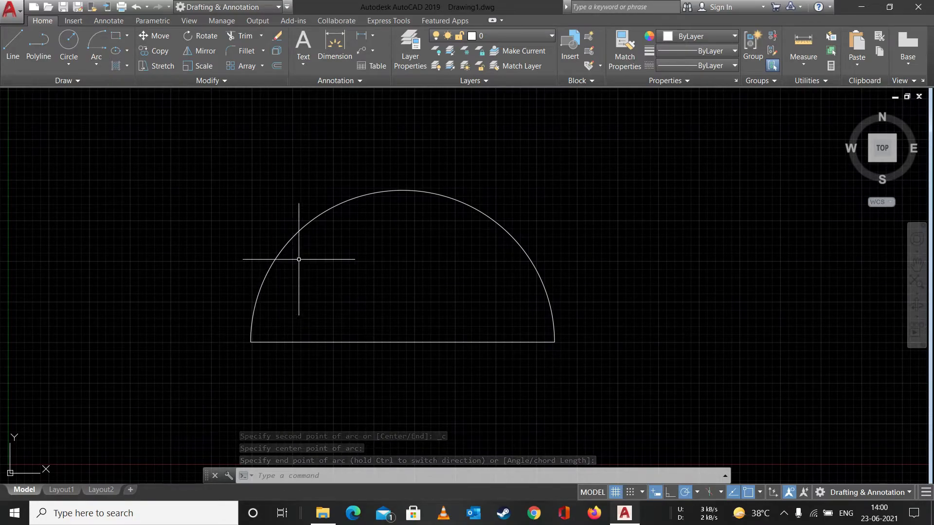
Replace the semicircle with a Start, Center, Angle arc from the line's right end, centred on its midpoint, with a 150° included angle.
left_click(311, 221)
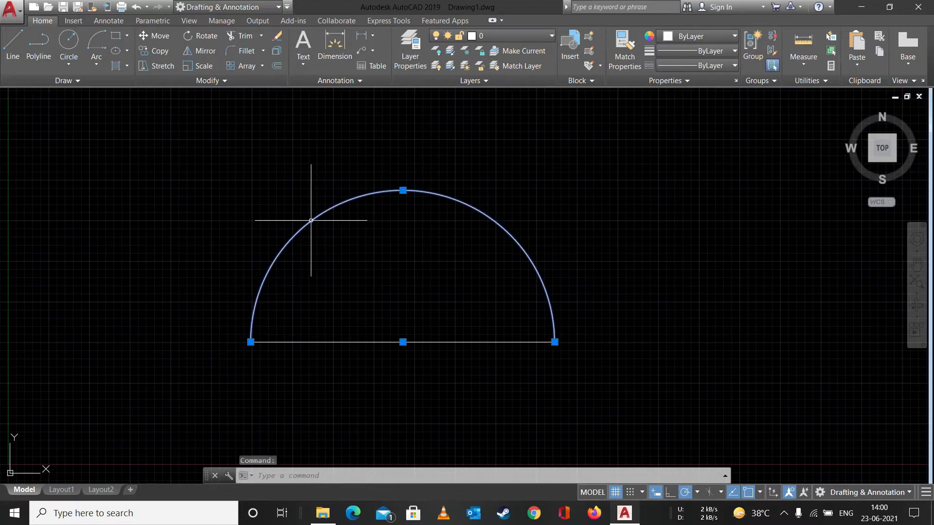
key("Delete")
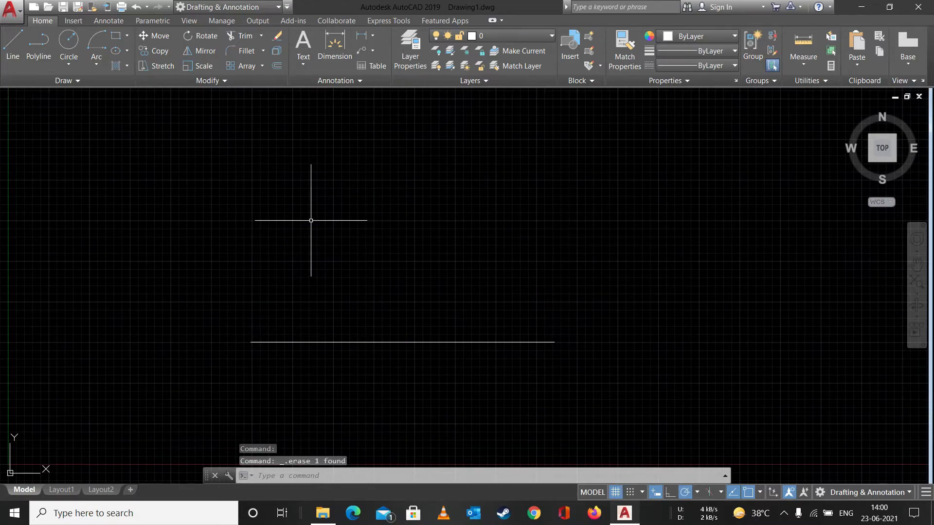
left_click(100, 63)
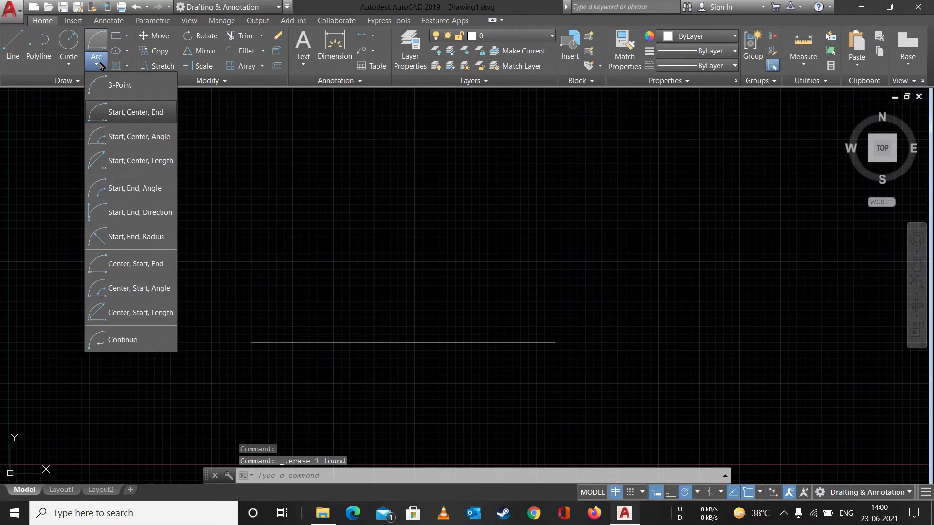
left_click(111, 139)
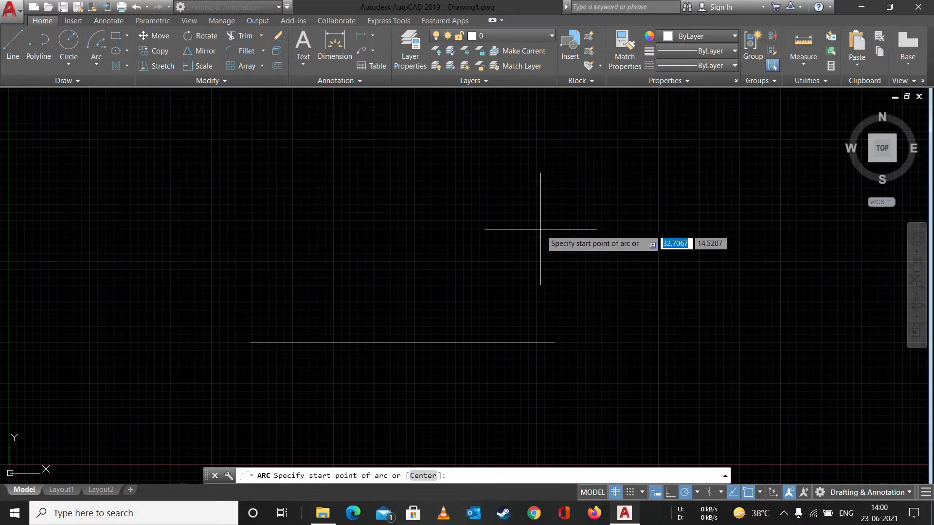
left_click(554, 341)
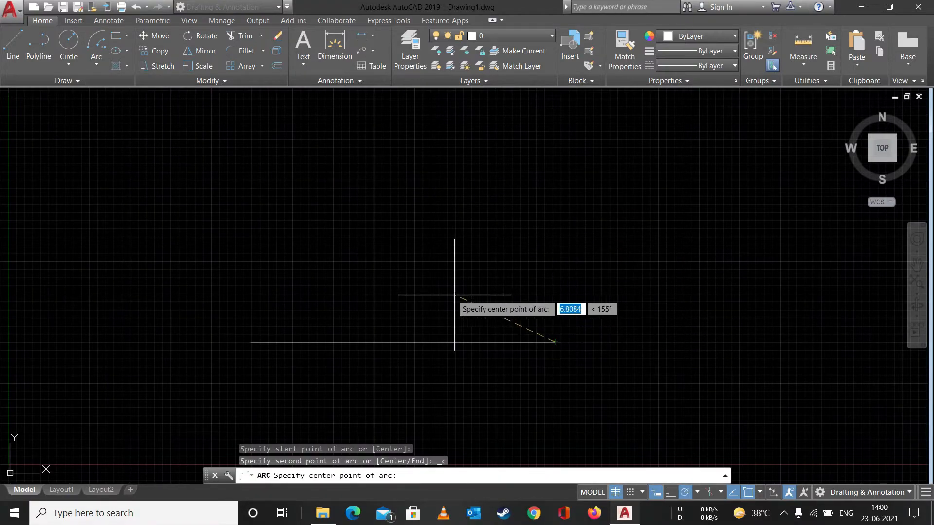
left_click(403, 342)
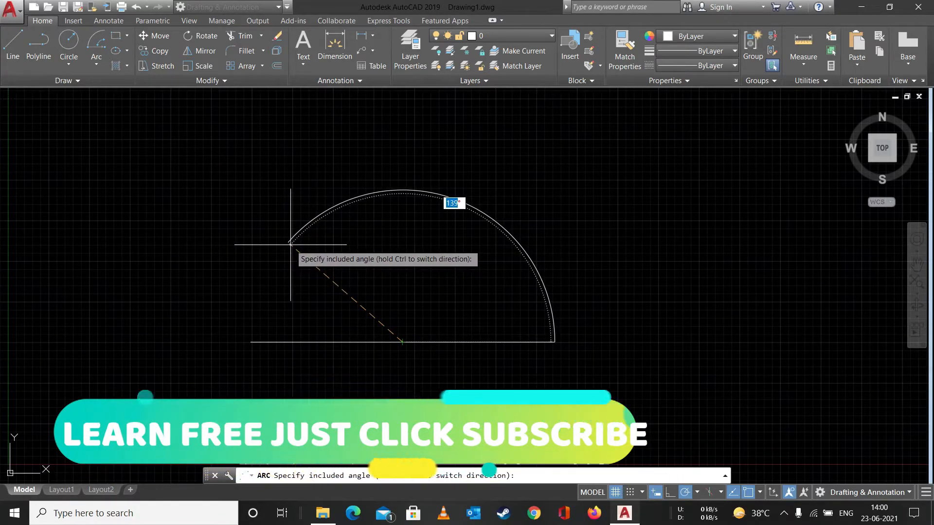
type("150")
key("Return")
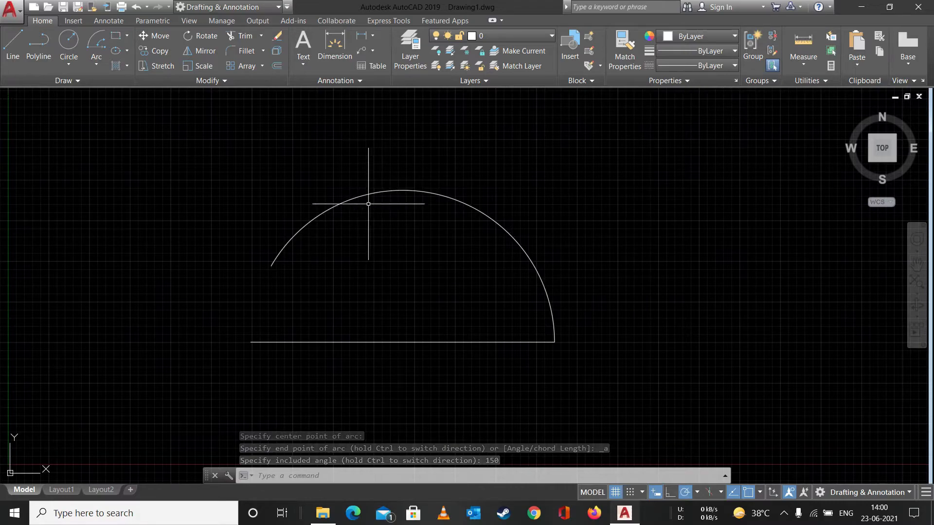
Draw a line from the arc's free end to the midpoint of the horizontal line.
left_click(13, 46)
left_click(271, 266)
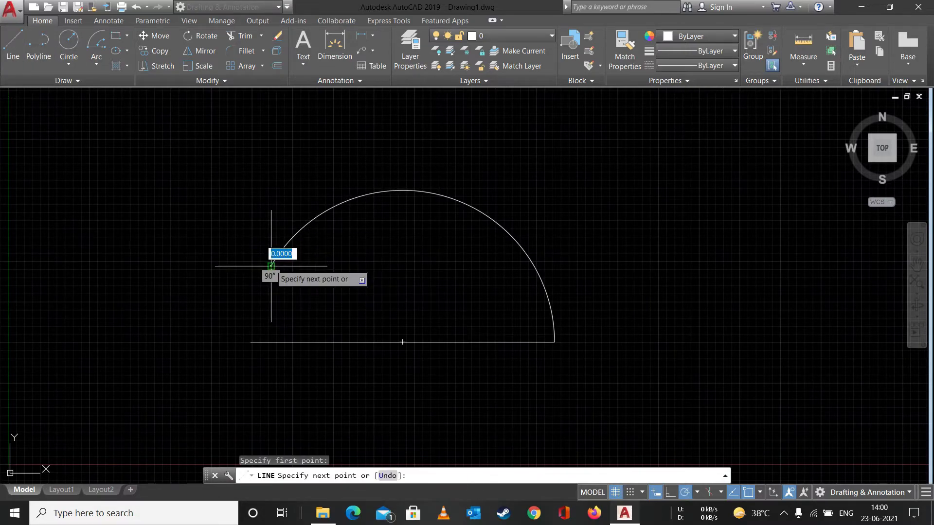
left_click(402, 342)
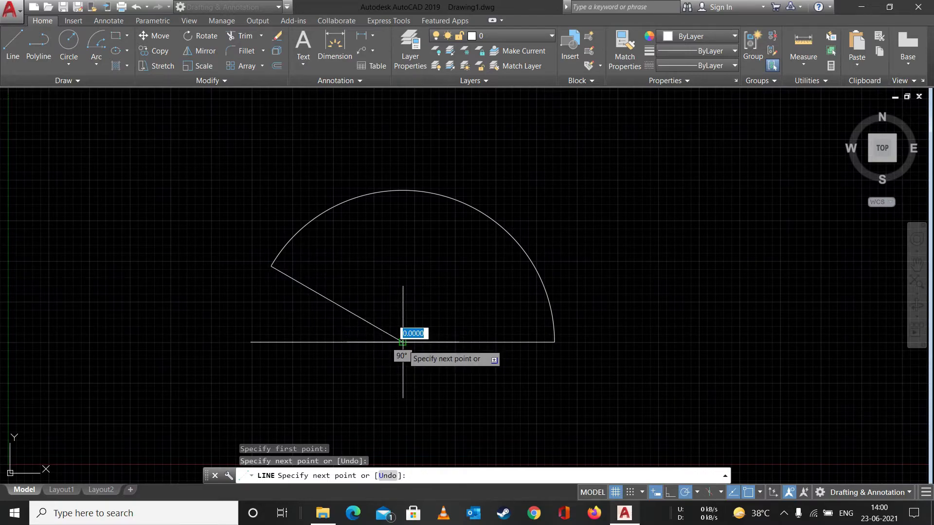
key("Escape")
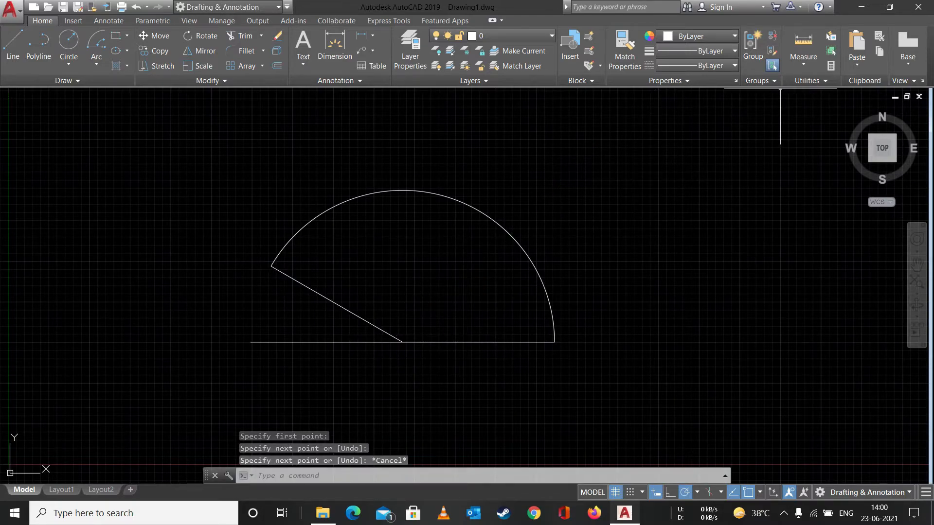
Measure the angle between the sloping radius line and the right half of the horizontal line.
left_click(801, 66)
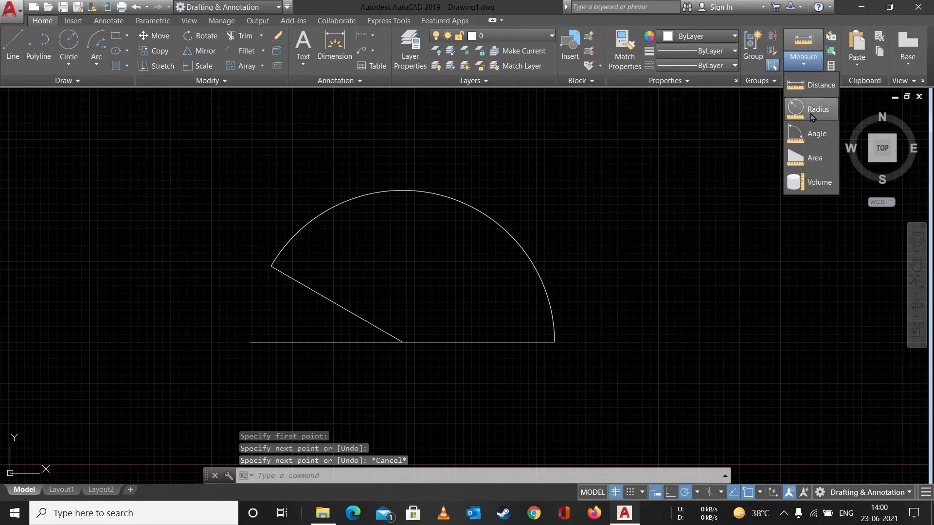
left_click(810, 133)
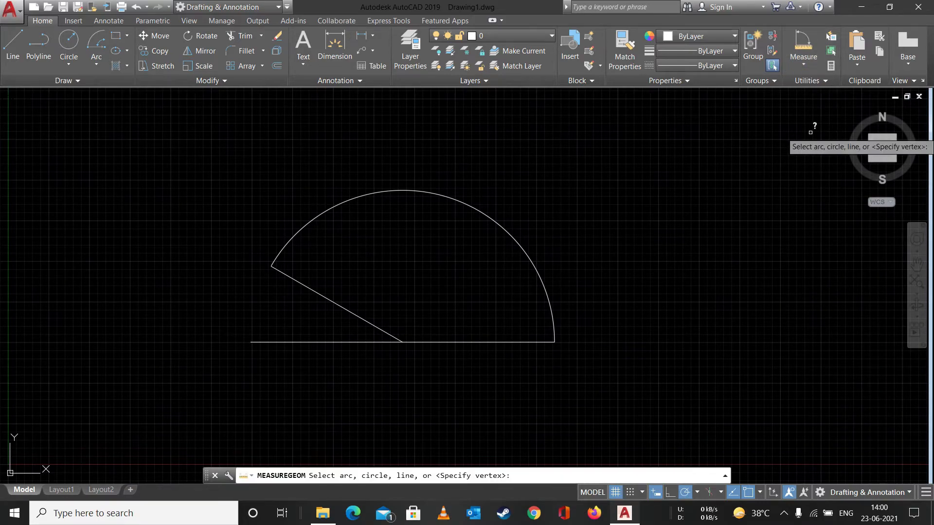
left_click(375, 325)
left_click(440, 341)
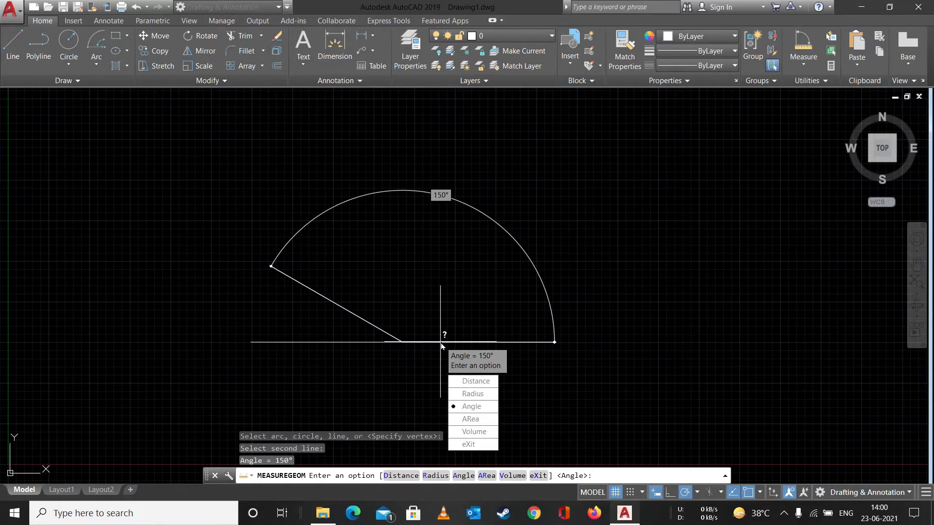
key("Escape")
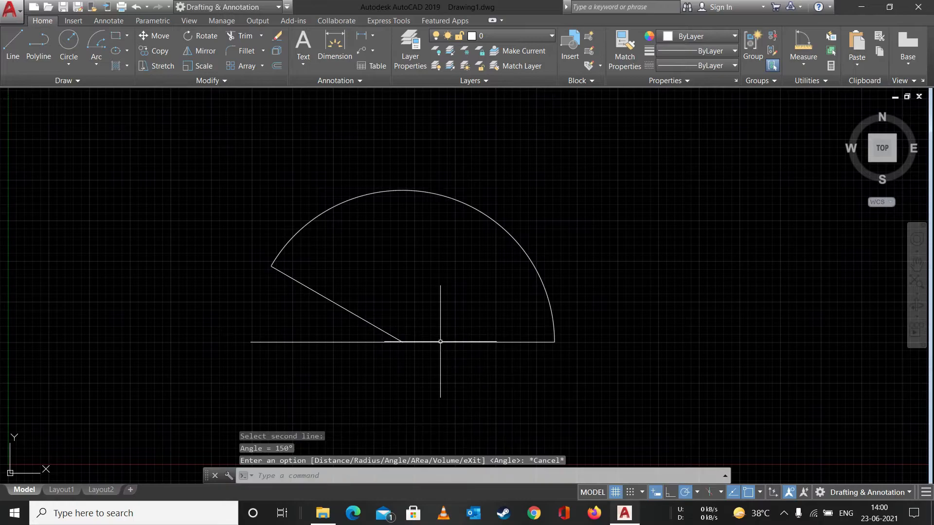
Replace the arc and radius line with a Start, Center, Length arc from the line's right end, centred on its midpoint, with chord length 15.
left_click(455, 198)
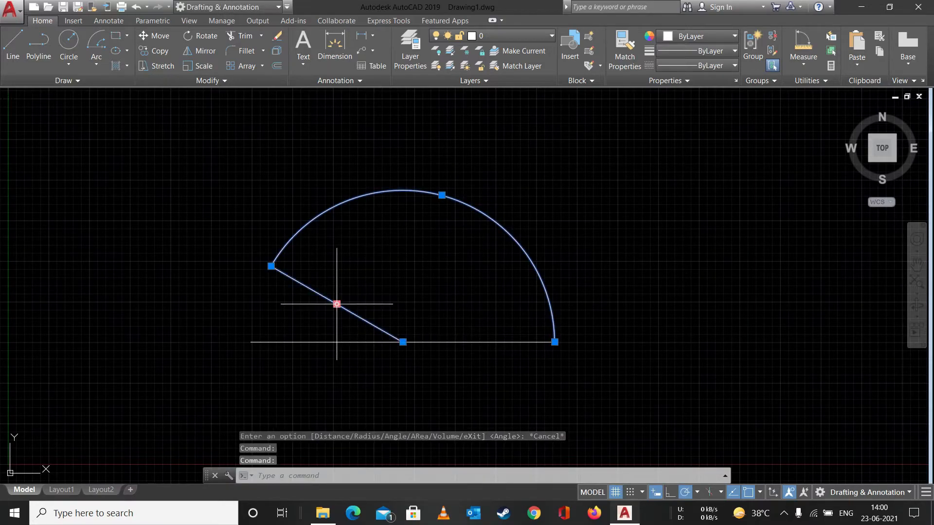
key("Delete")
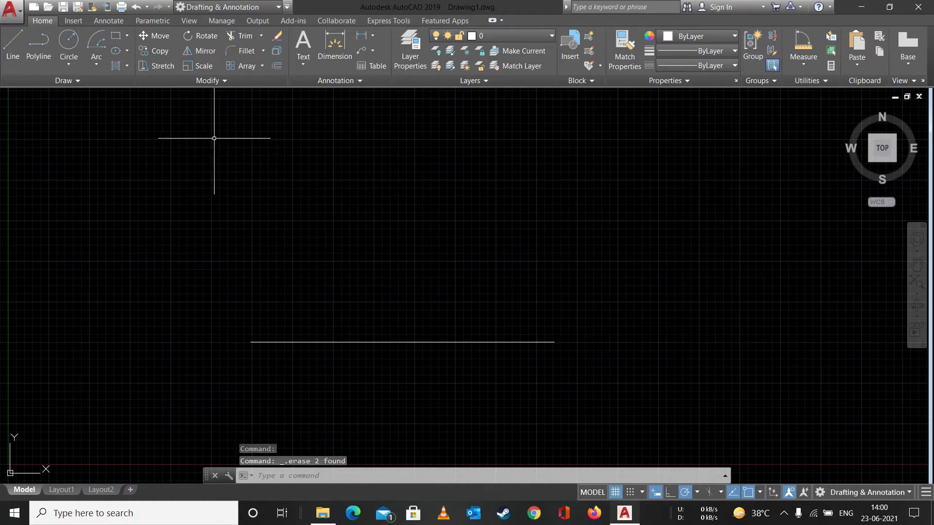
left_click(96, 61)
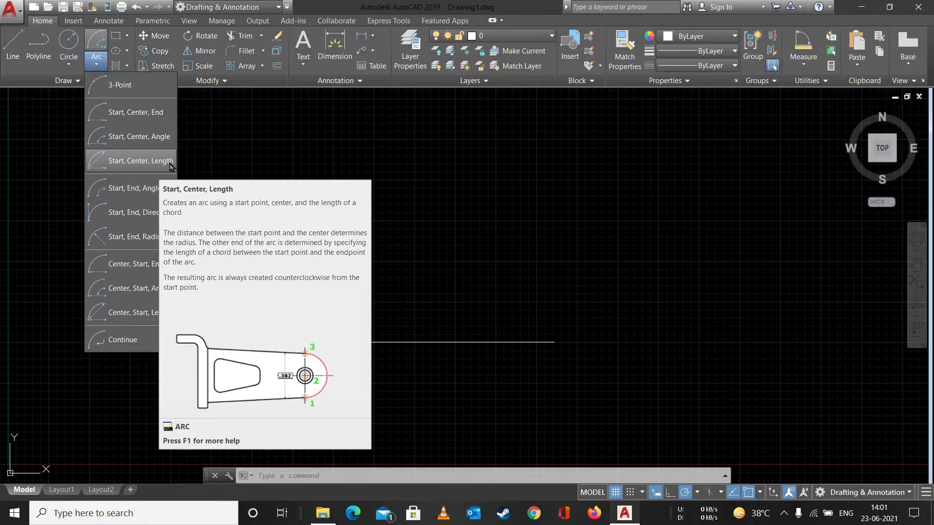
left_click(170, 166)
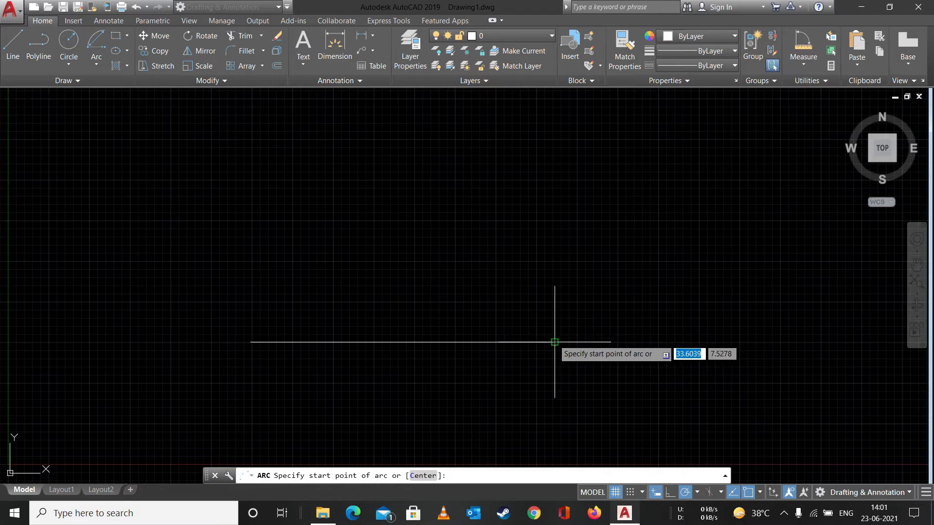
left_click(555, 341)
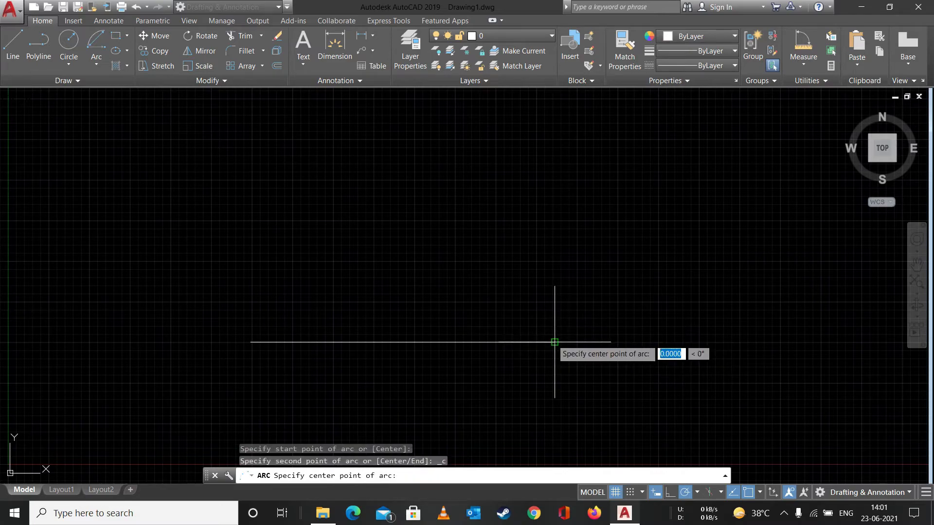
left_click(403, 342)
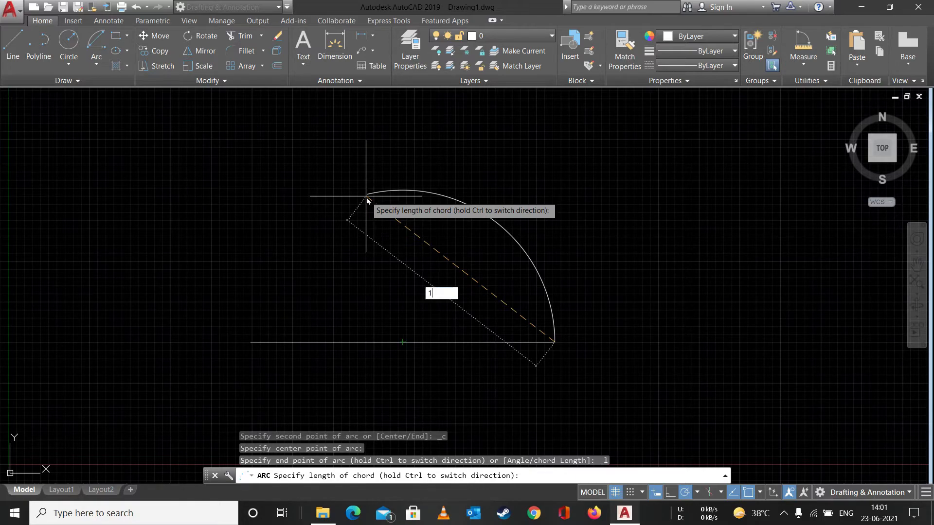
key("Return")
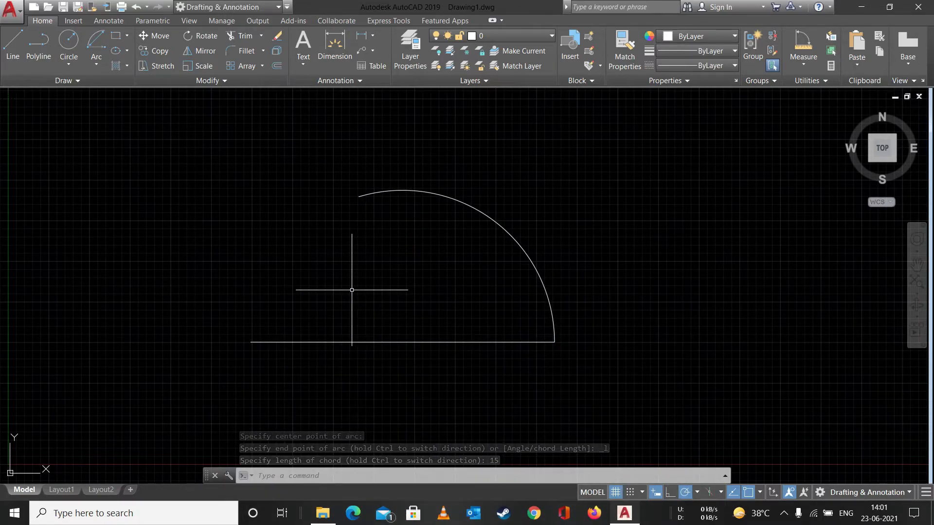
Draw the chord as a line from the arc's upper end to the right end of the horizontal line.
left_click(12, 44)
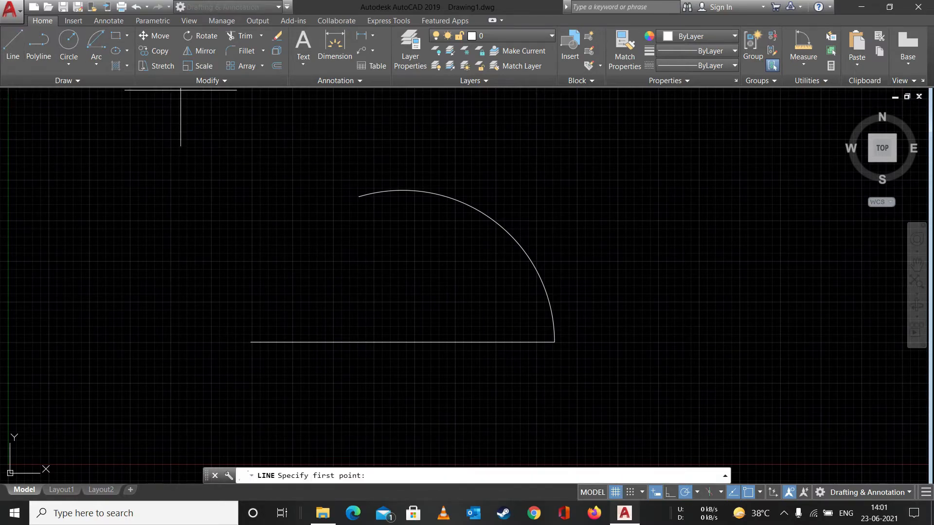
left_click(359, 196)
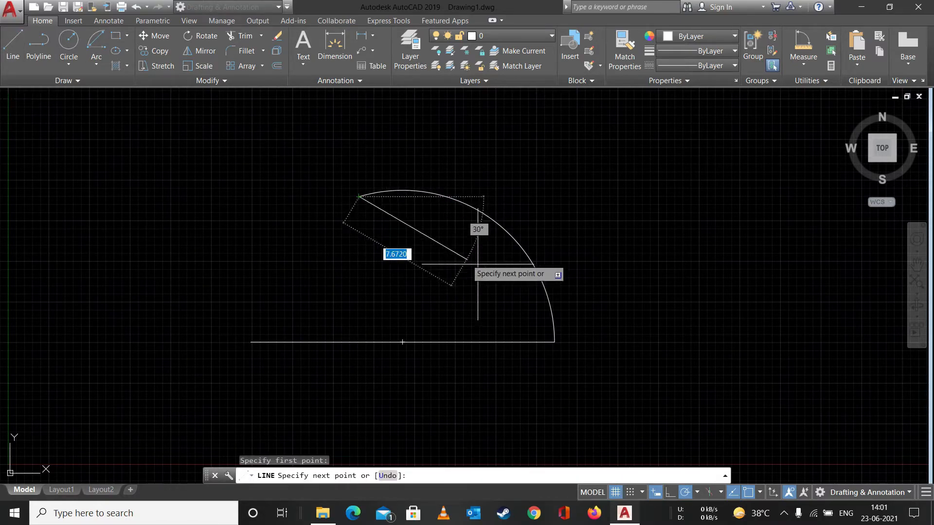
left_click(554, 342)
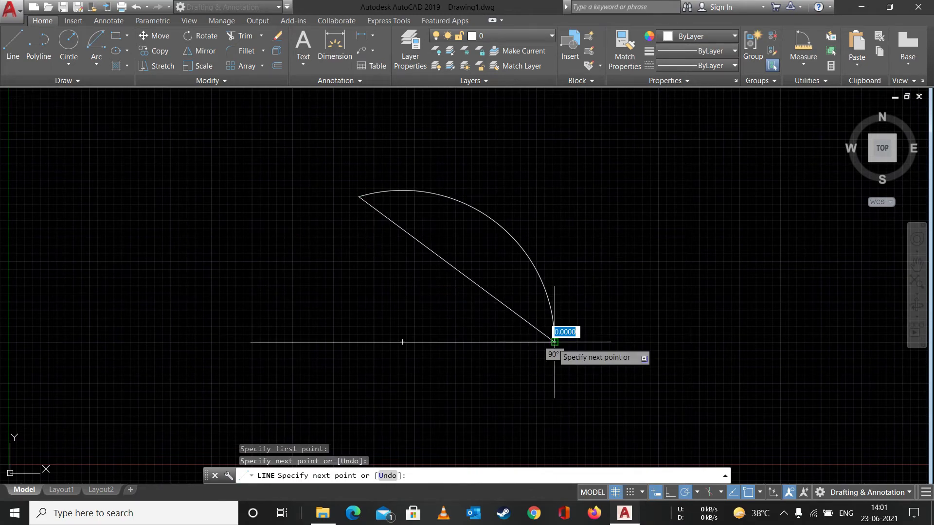
key("Escape")
Measure the chord's length from the arc's upper end to the right end of the horizontal line.
left_click(804, 69)
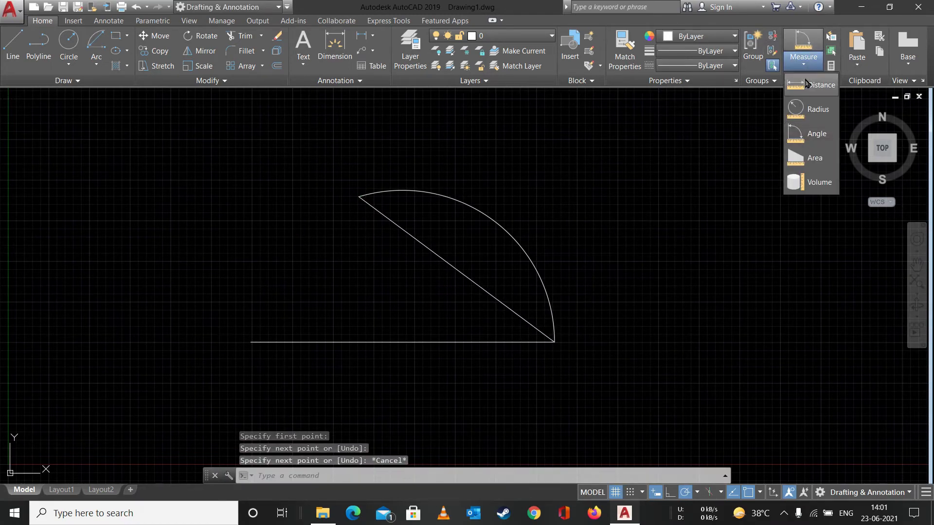
left_click(808, 83)
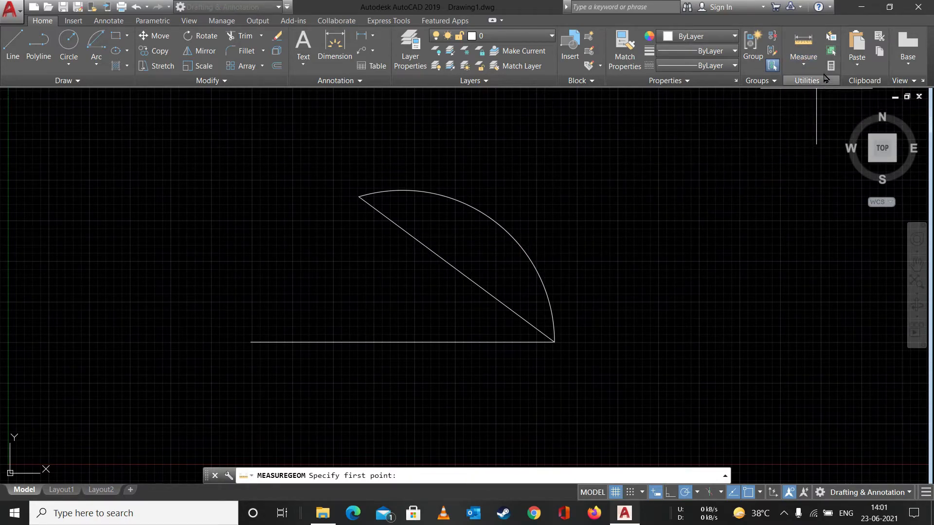
left_click(812, 65)
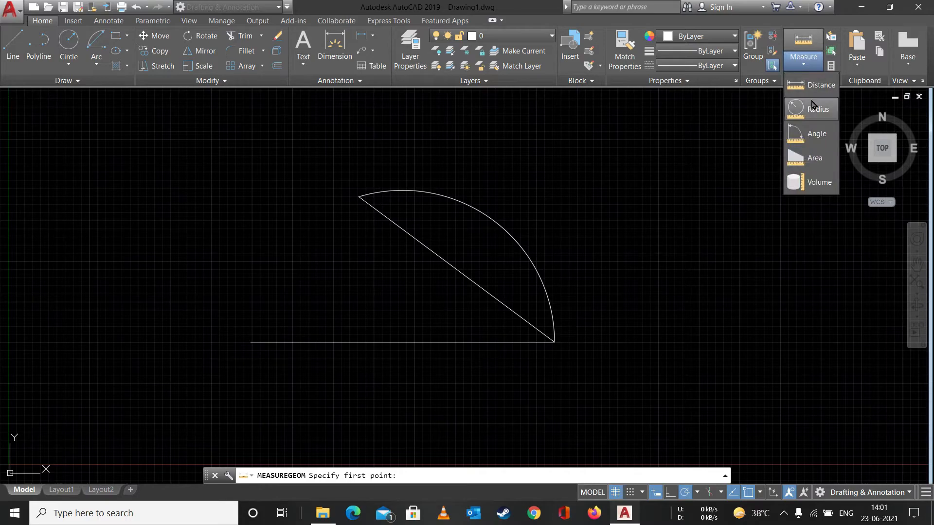
left_click(806, 86)
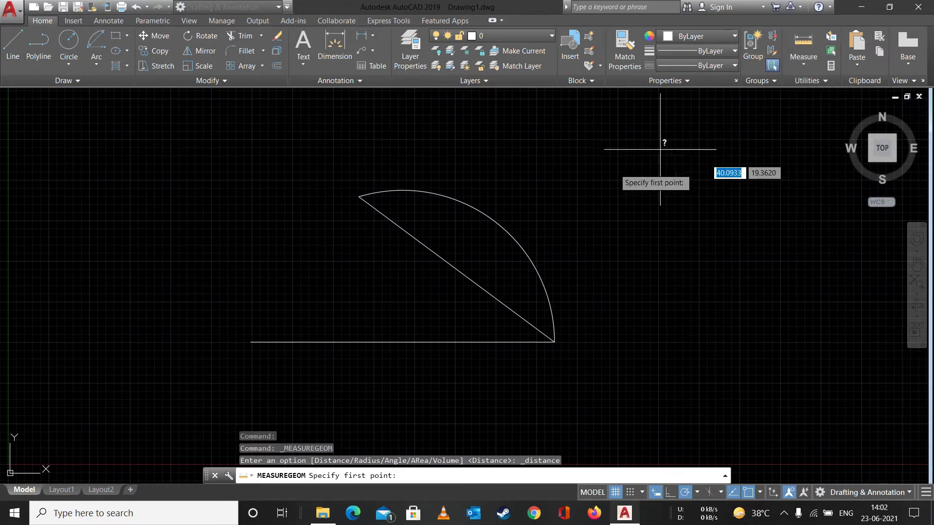
left_click(359, 196)
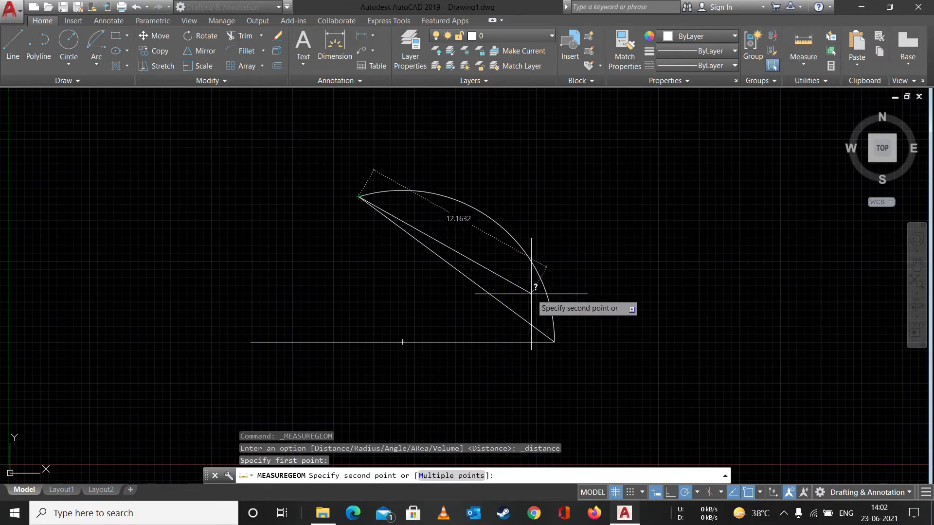
left_click(555, 342)
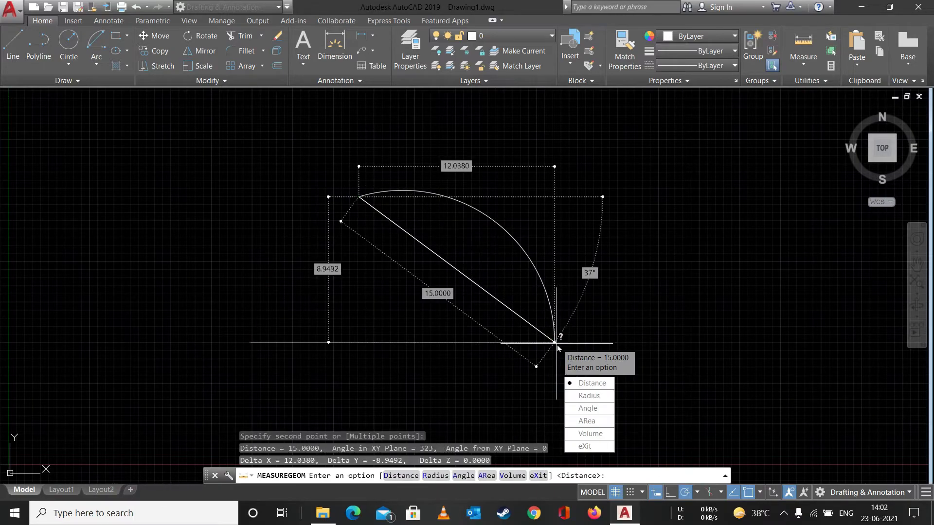
Erase the chord line and the arc, keeping only the horizontal line.
key("Escape")
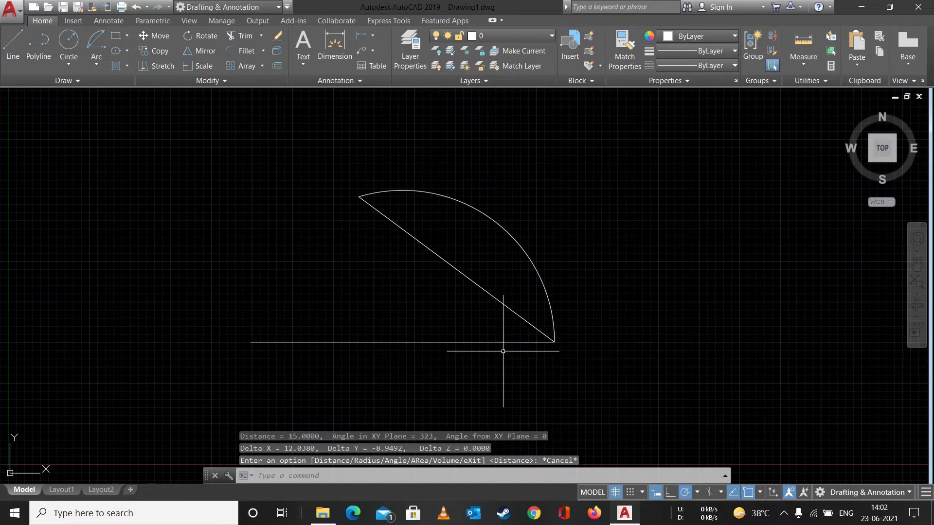
left_click(457, 268)
key("Delete")
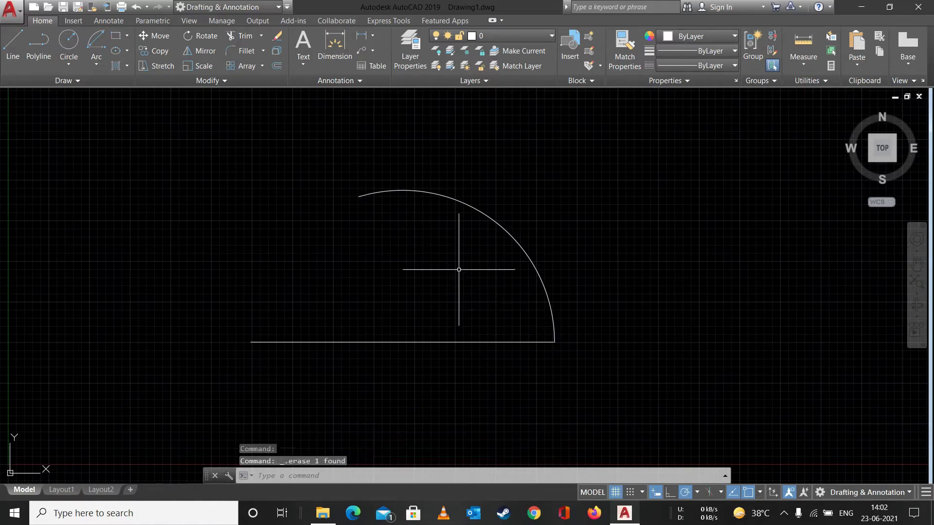
left_click(506, 233)
key("Delete")
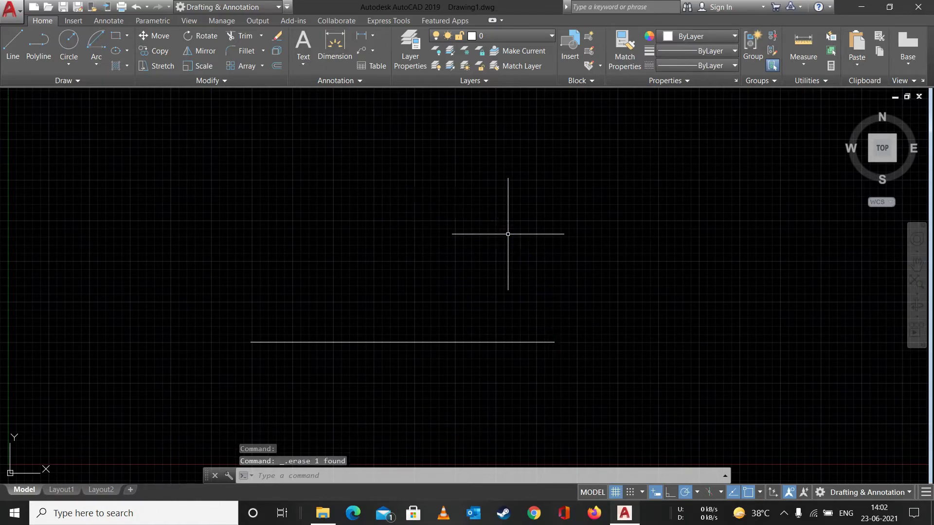
Draw a Start, End, Angle arc from the horizontal line's right end to its left end with a 150° included angle.
left_click(89, 68)
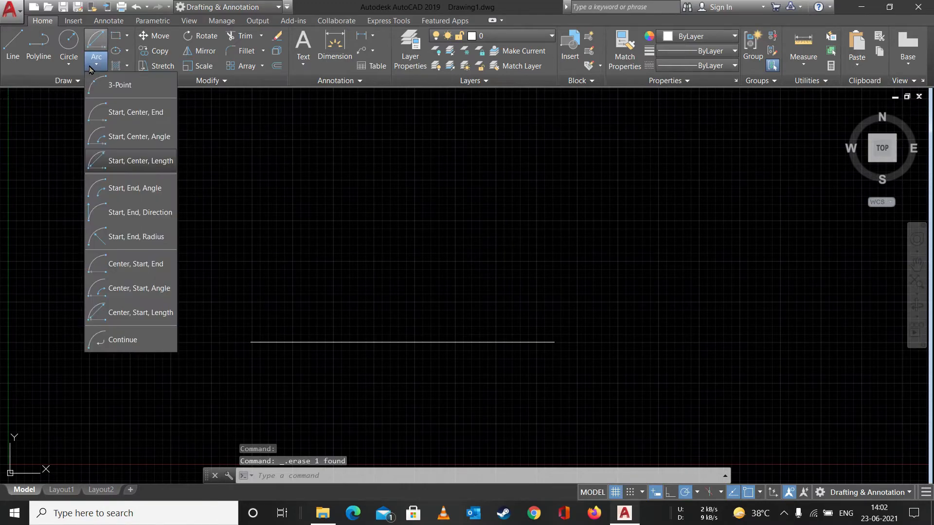
left_click(124, 194)
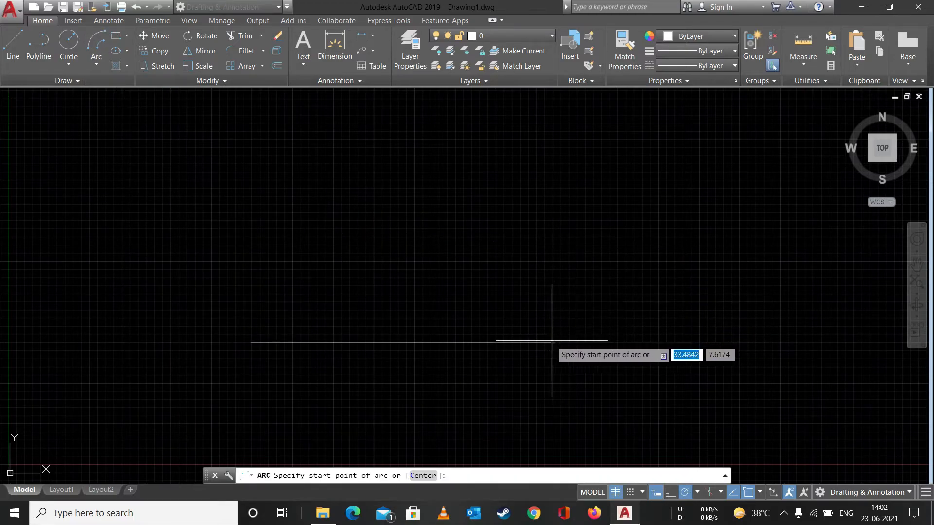
left_click(555, 342)
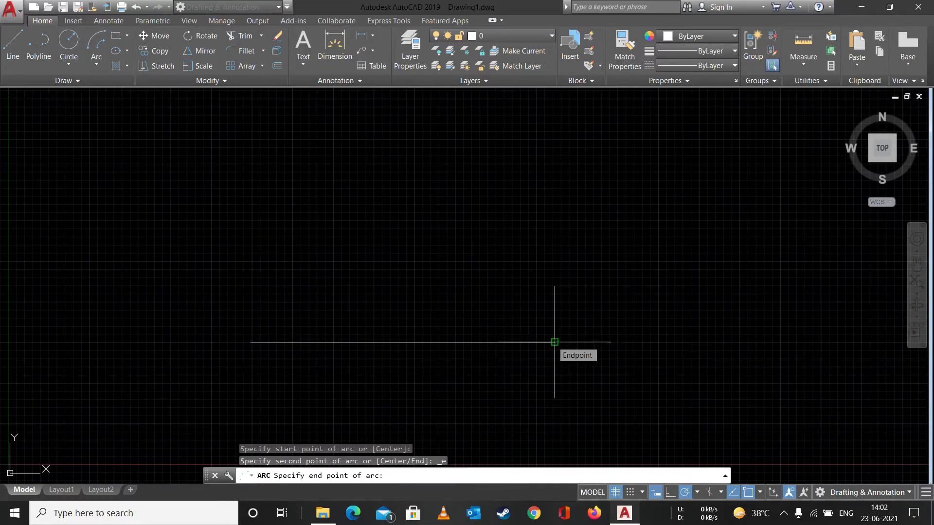
left_click(250, 341)
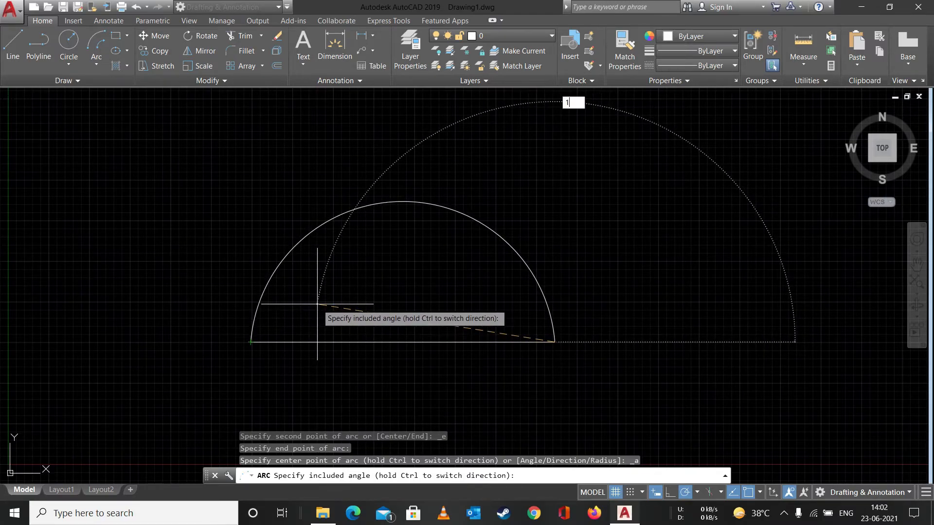
key("Return")
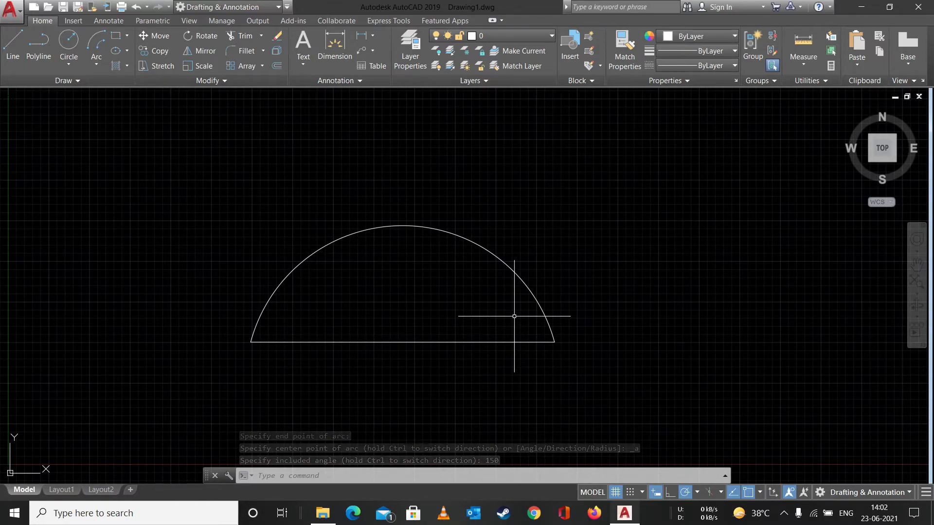
Draw two connected radius lines from the arc's left end to its centre point and on to its right end.
left_click(14, 34)
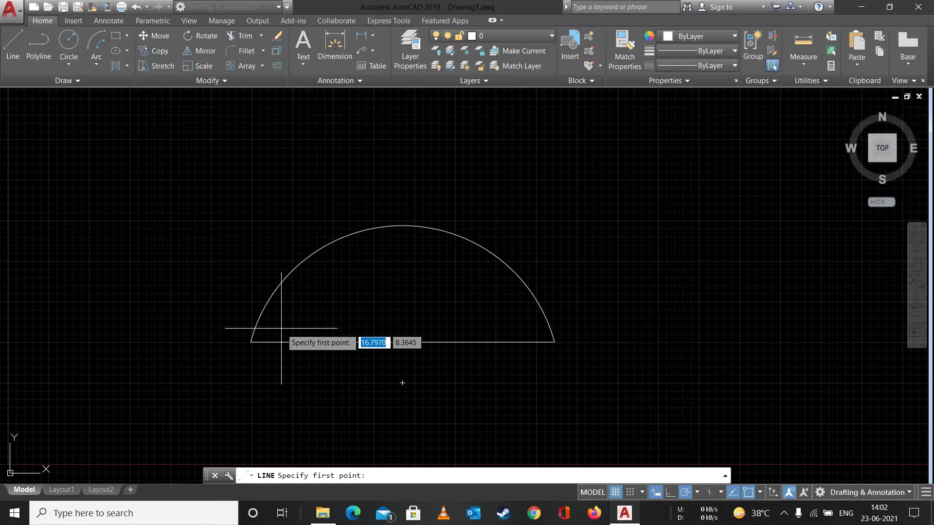
left_click(251, 342)
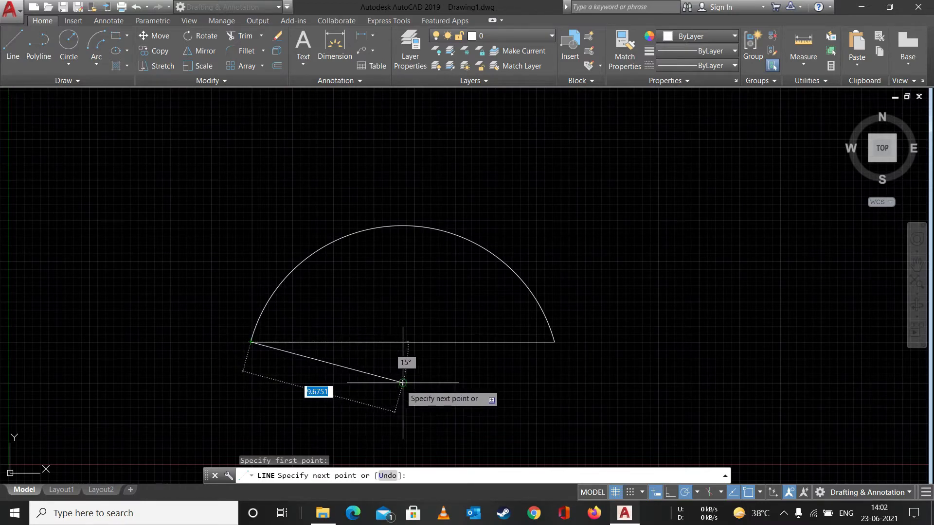
left_click(402, 383)
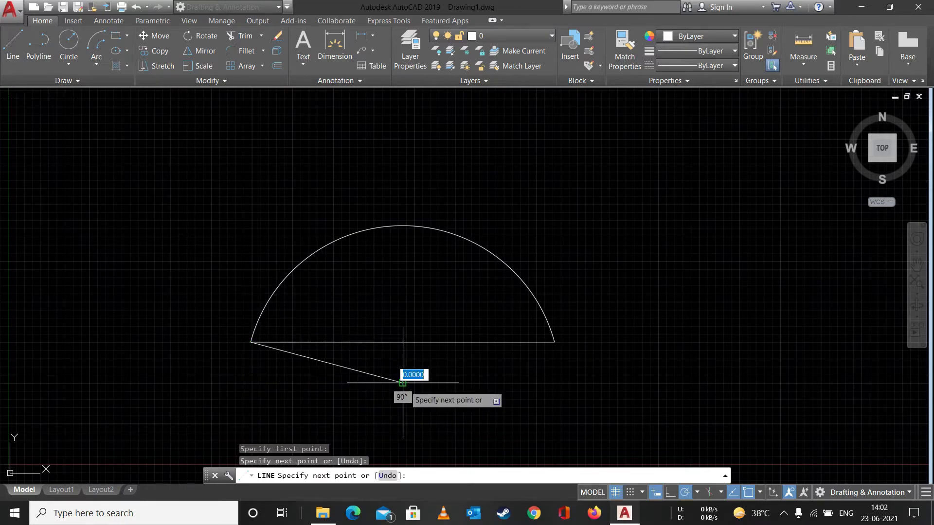
left_click(554, 342)
key("Escape")
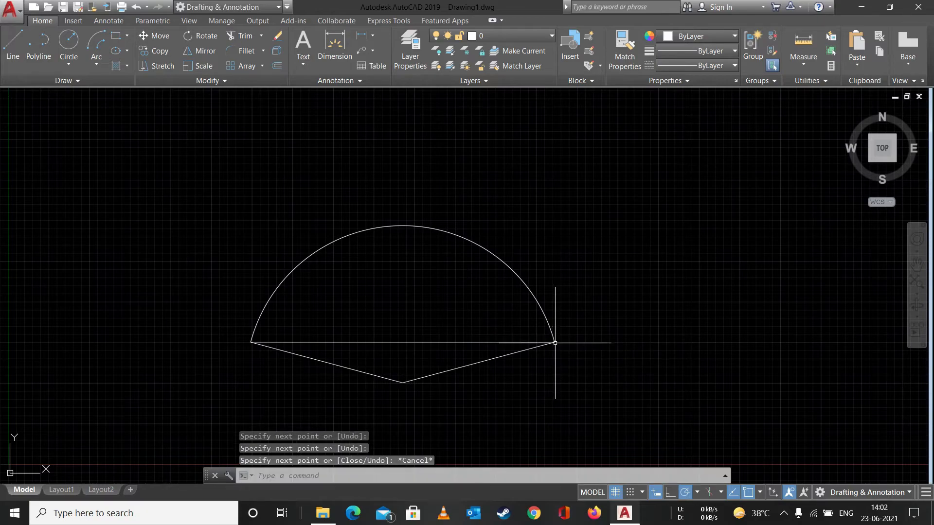
Measure the angle between the two radius lines below the arc.
left_click(806, 66)
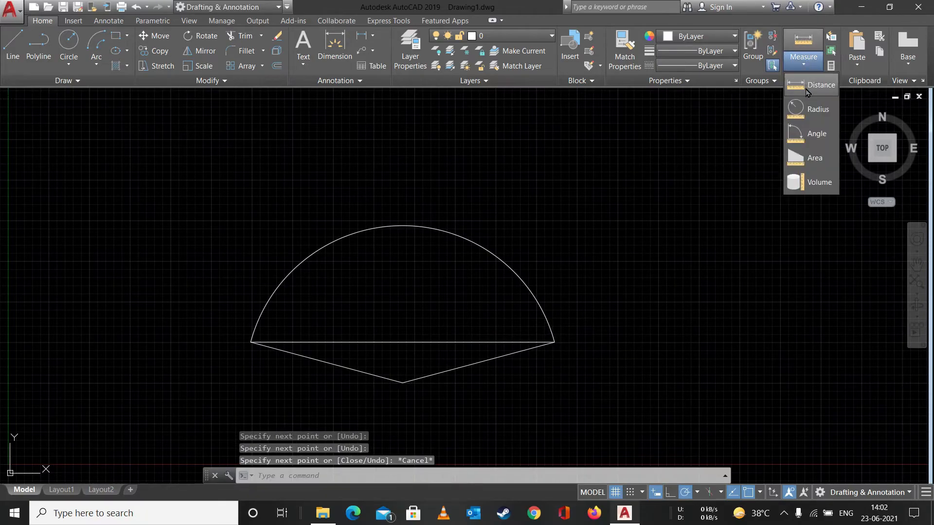
left_click(806, 138)
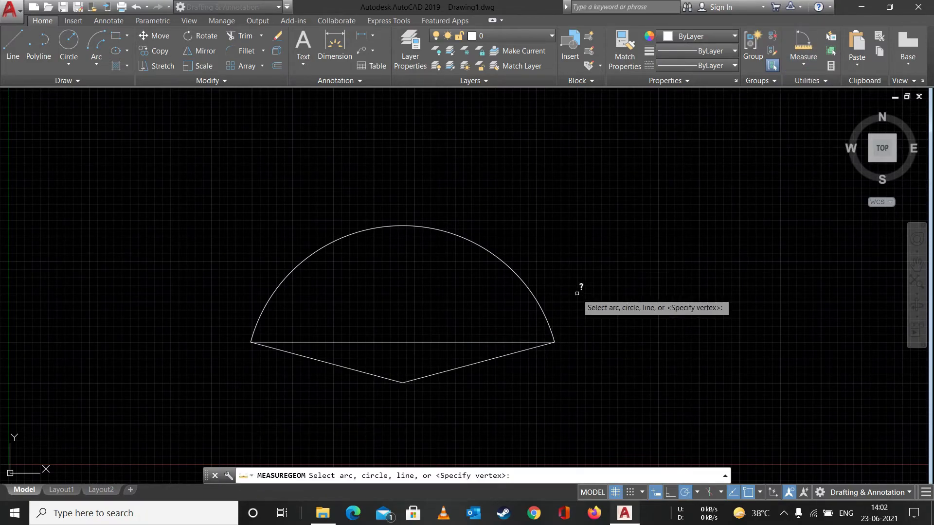
left_click(444, 371)
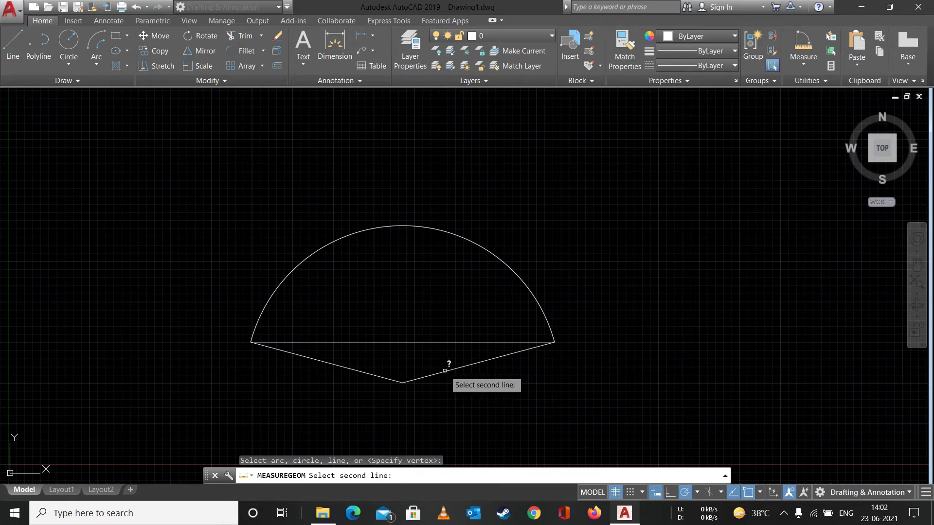
left_click(363, 372)
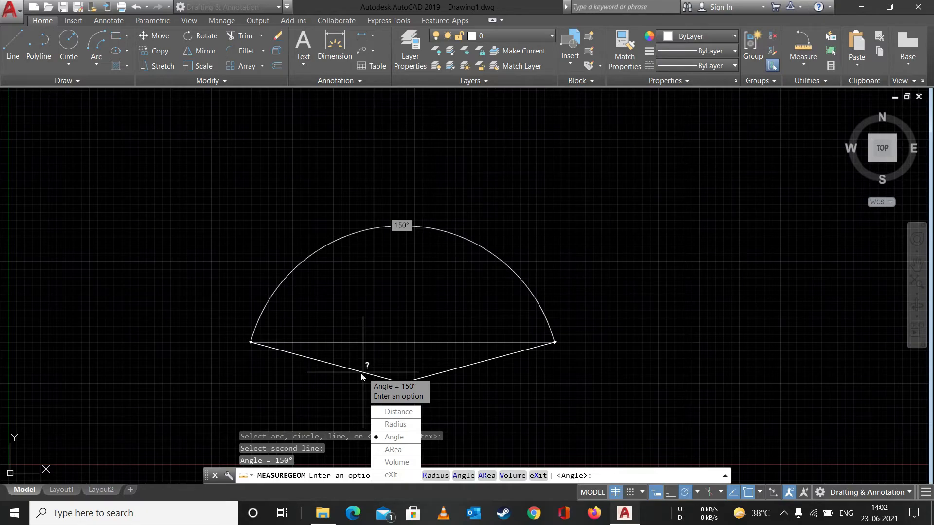
key("Escape")
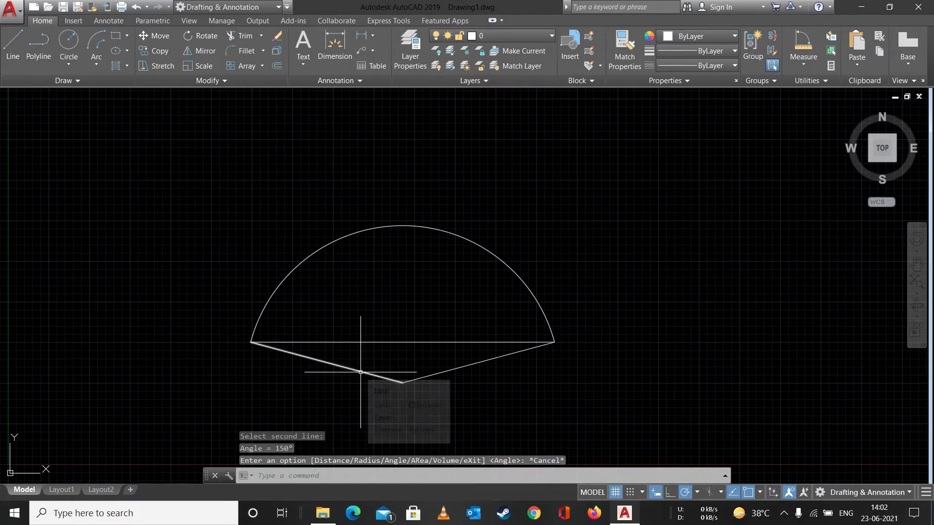
Erase both radius lines and the arc together, keeping the horizontal line.
left_click(365, 372)
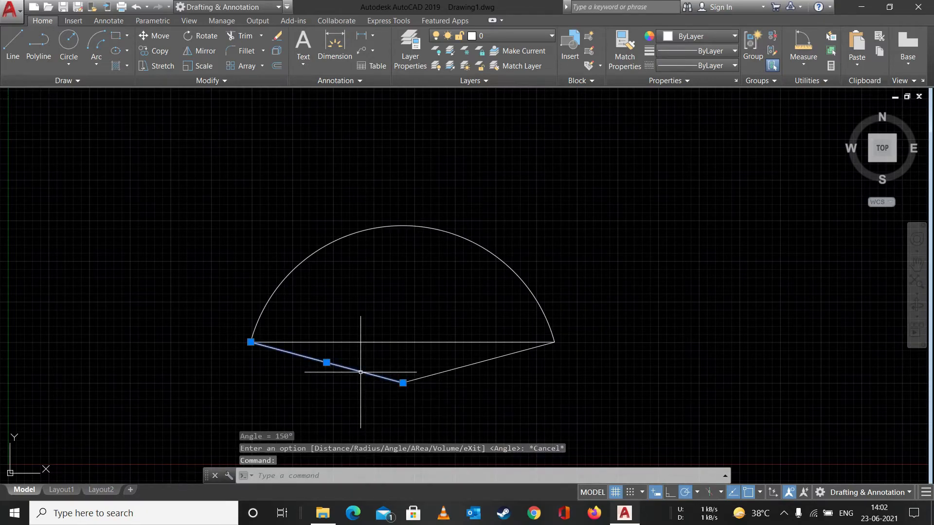
left_click(438, 372)
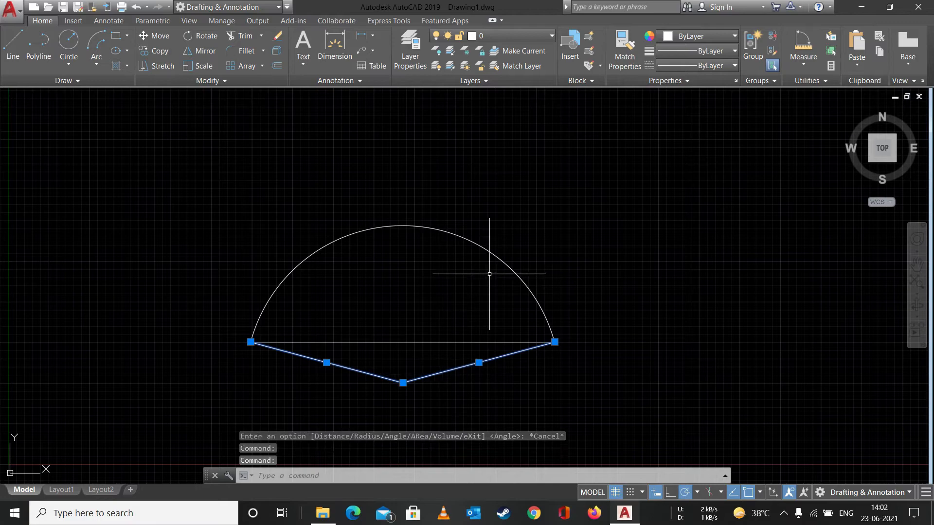
left_click(485, 244)
key("Delete")
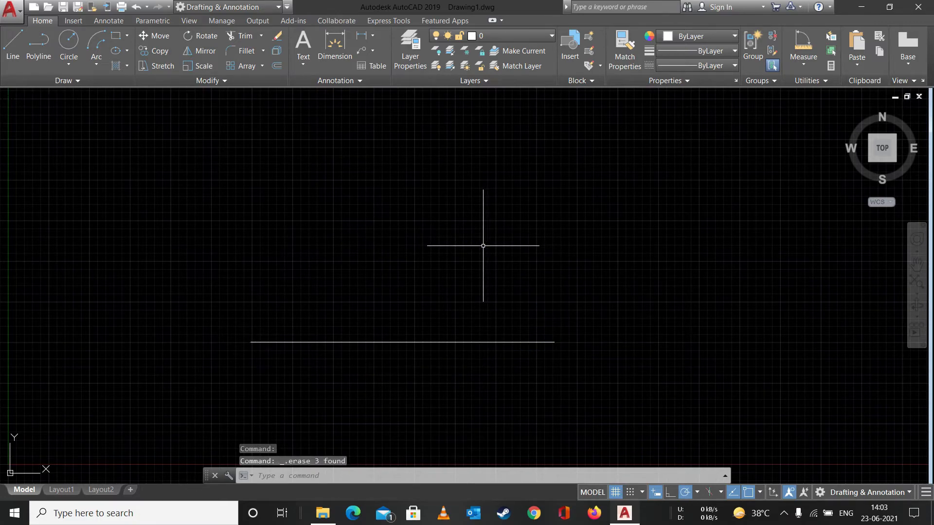
Draw a Start, End, Direction arc from the horizontal line's right end to its left end with a 90° tangent direction.
left_click(92, 66)
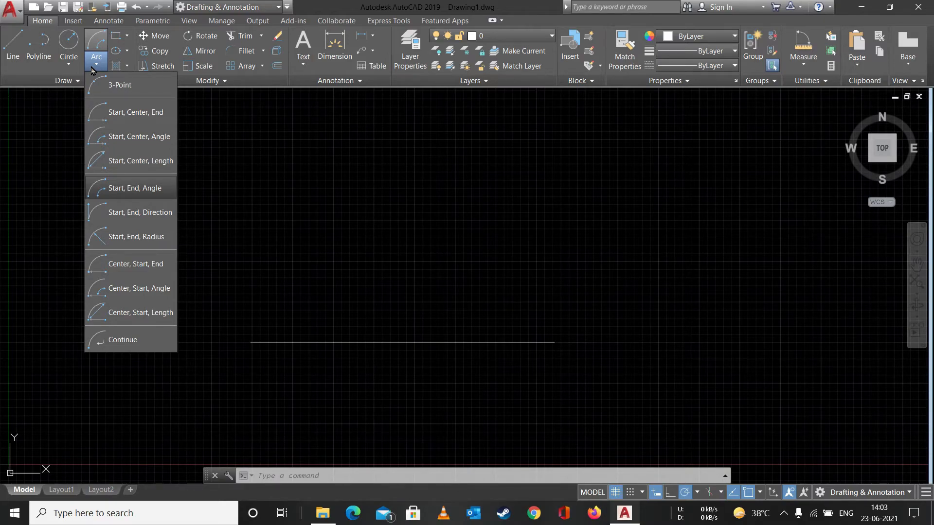
left_click(162, 213)
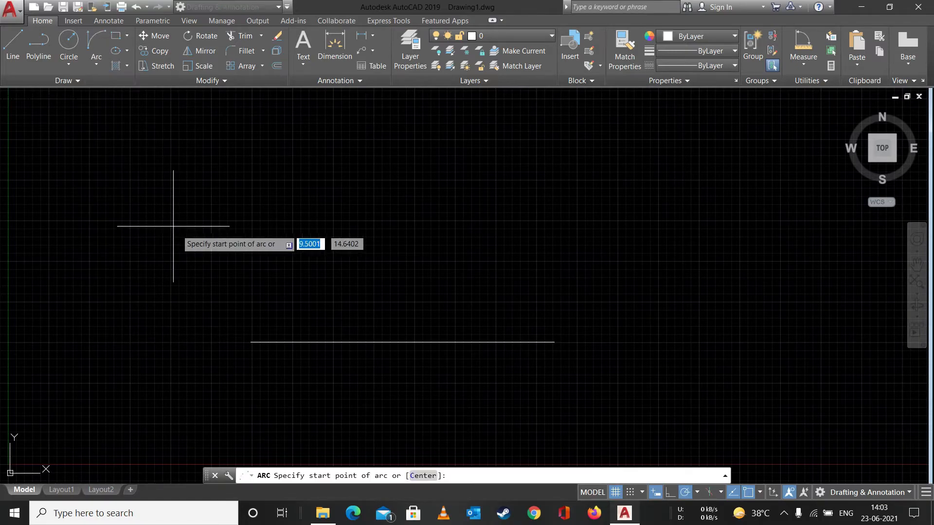
left_click(554, 342)
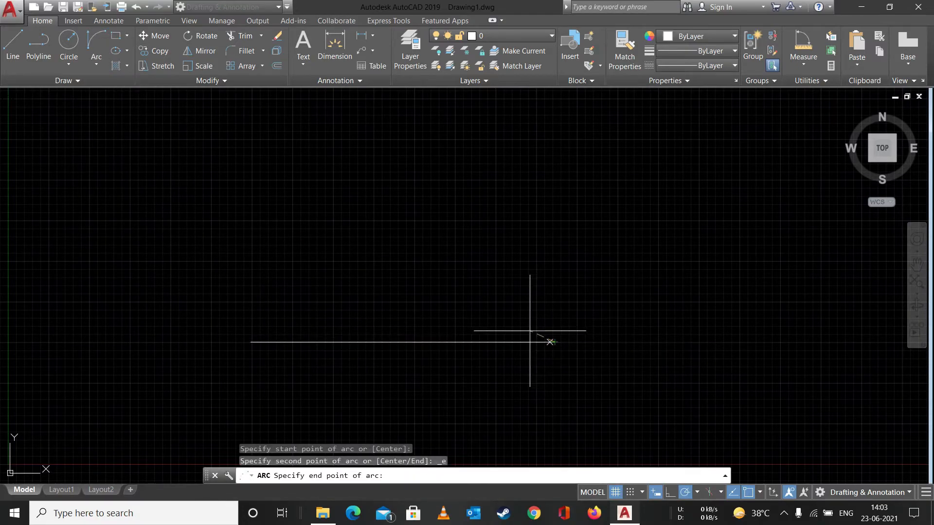
left_click(251, 342)
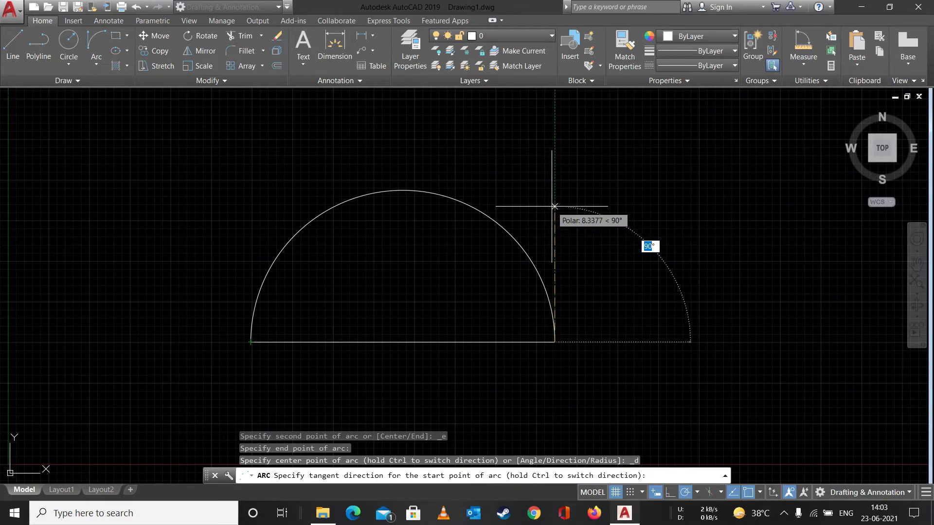
type("9")
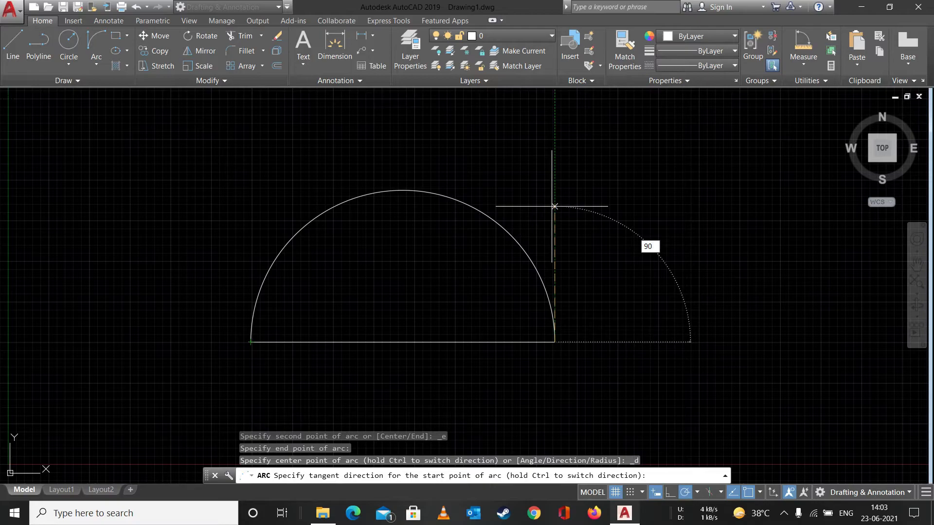
type("0")
key("Return")
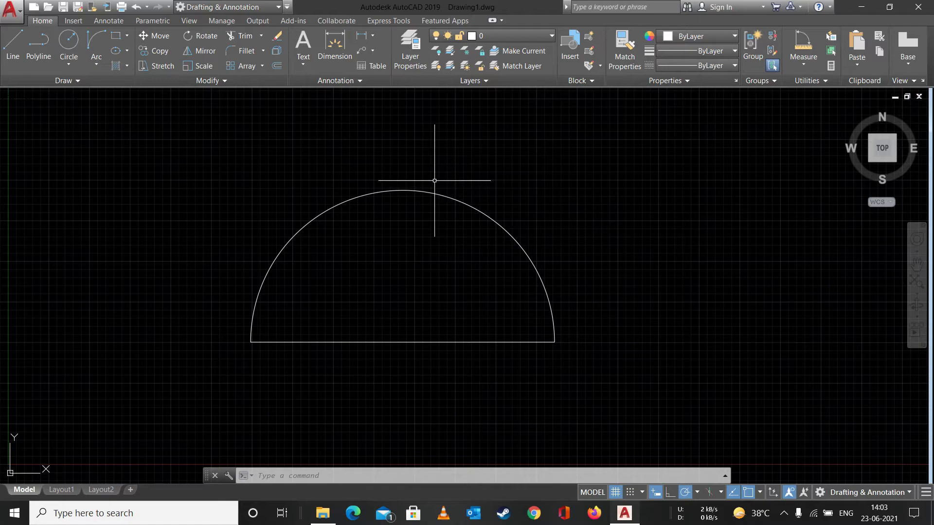
Replace the semicircular arc with a Start, End, Radius arc from the line's right end to its left end, radius 15.
left_click(419, 191)
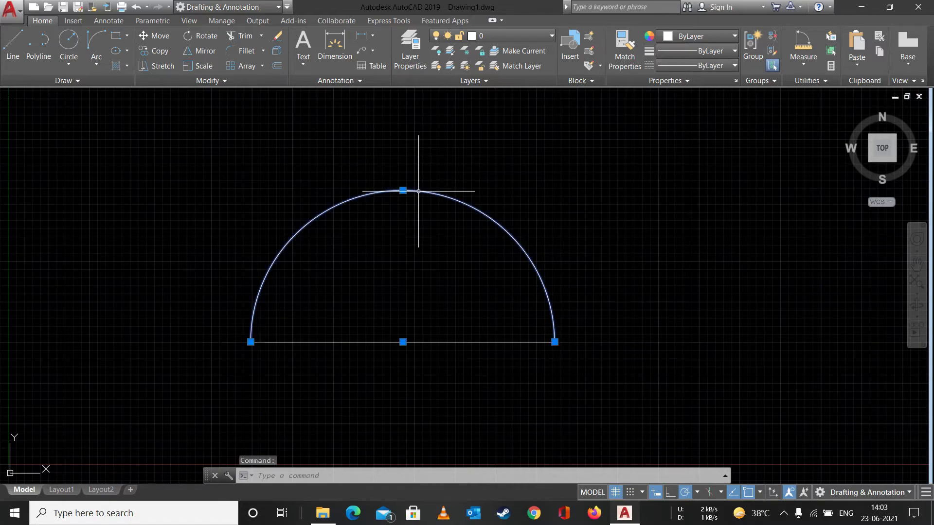
key("Delete")
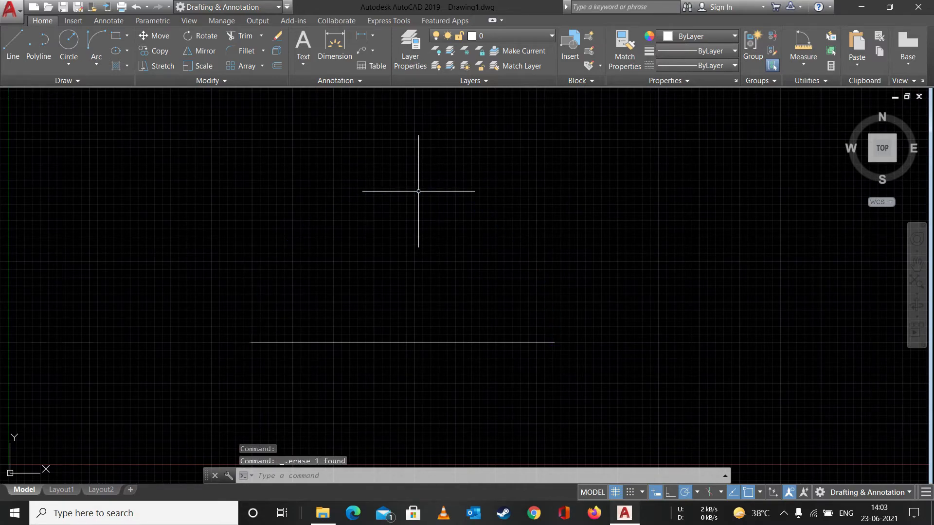
left_click(98, 64)
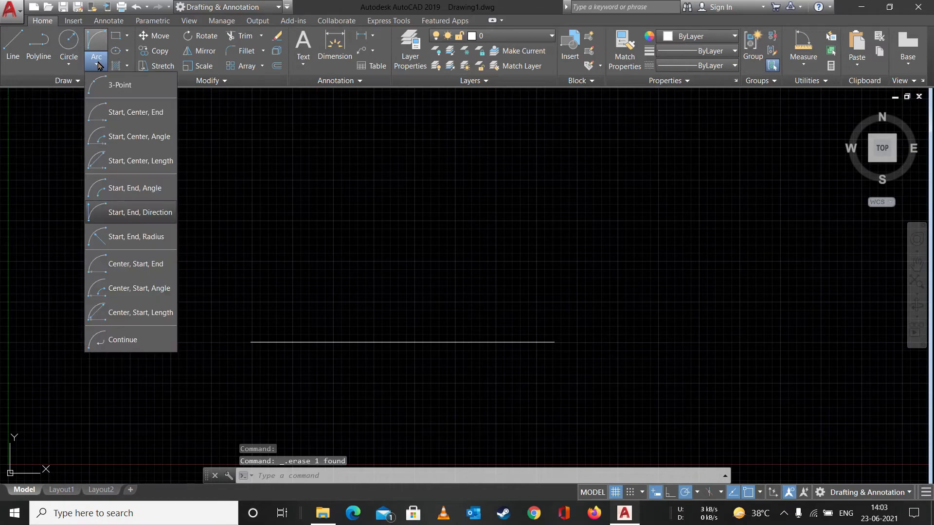
left_click(136, 237)
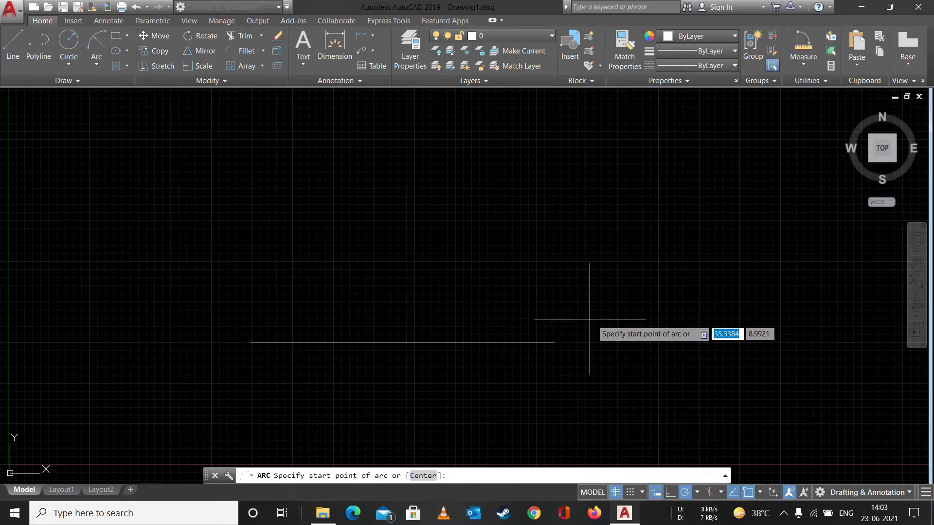
left_click(554, 341)
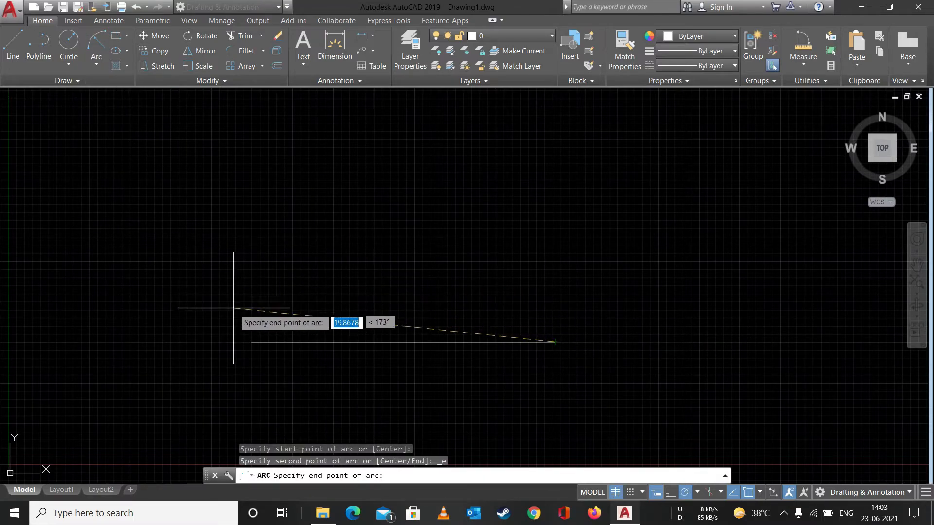
left_click(251, 342)
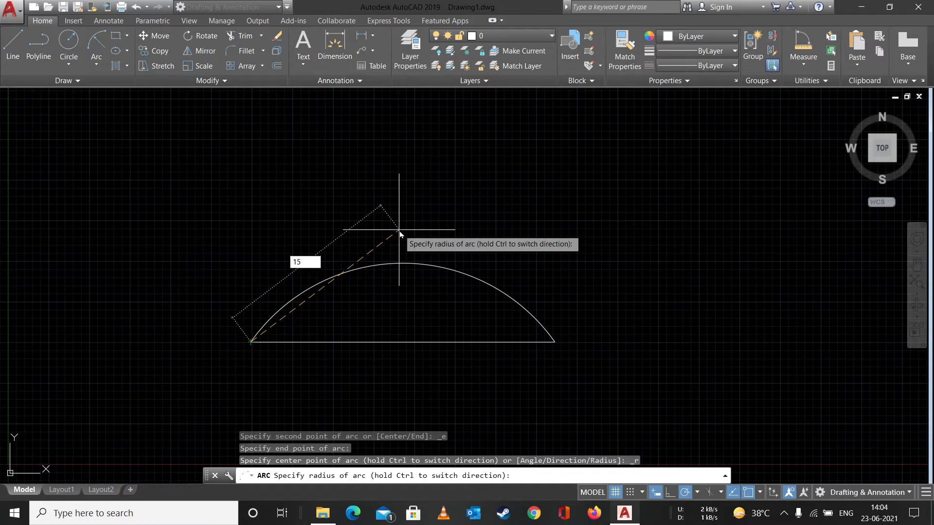
type("15")
key("Return")
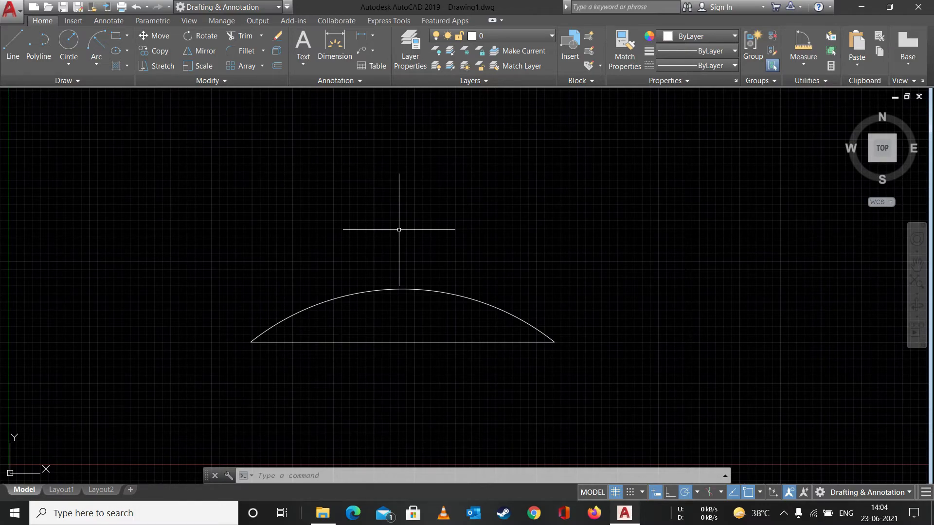
Replace the radius 15 arc with a Center, Start, End arc centered on the line's midpoint, running from its right end to its left end.
left_click(397, 287)
key("Delete")
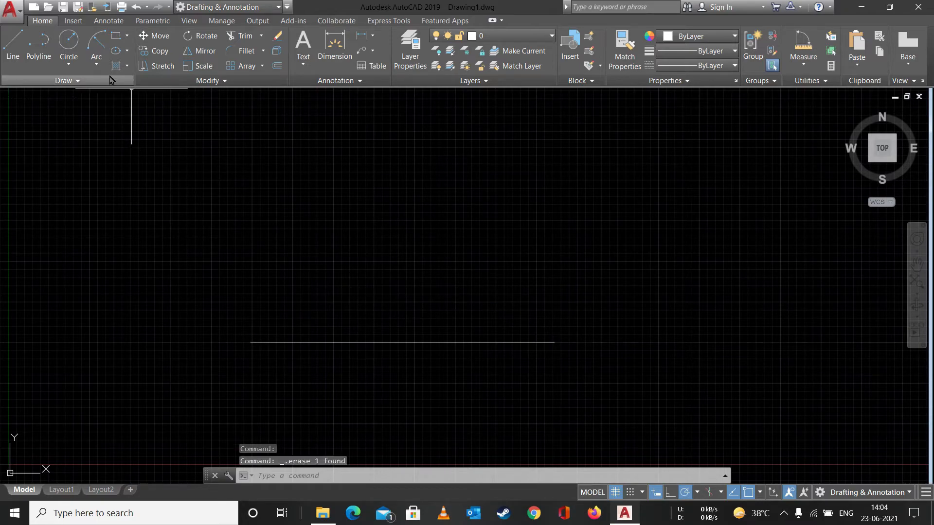
left_click(98, 65)
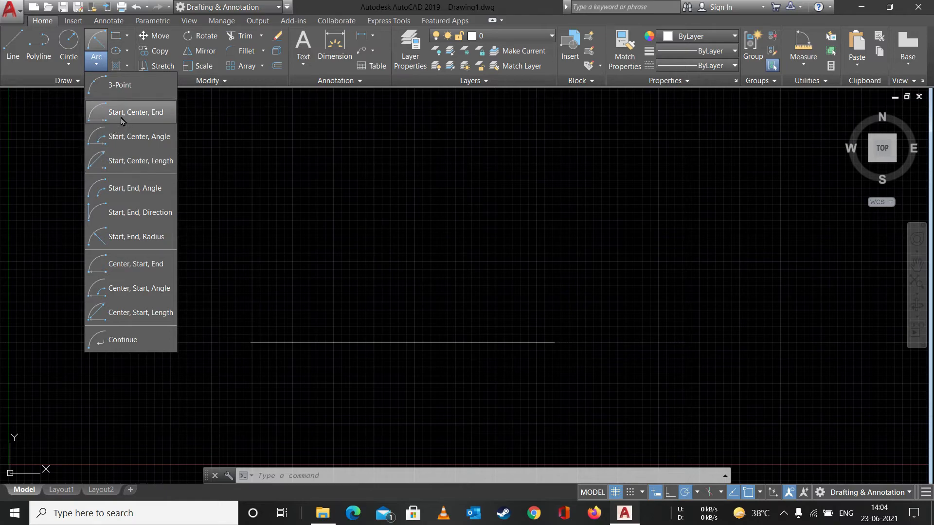
left_click(126, 266)
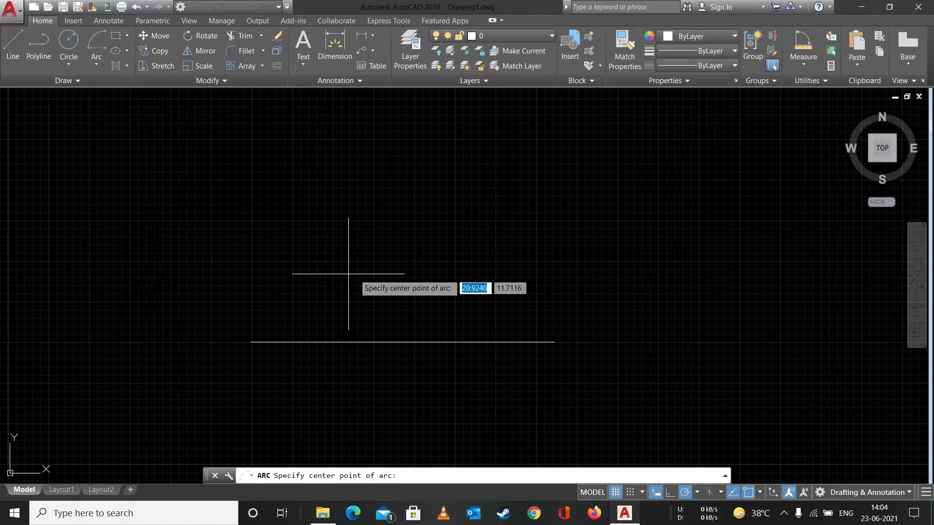
left_click(403, 342)
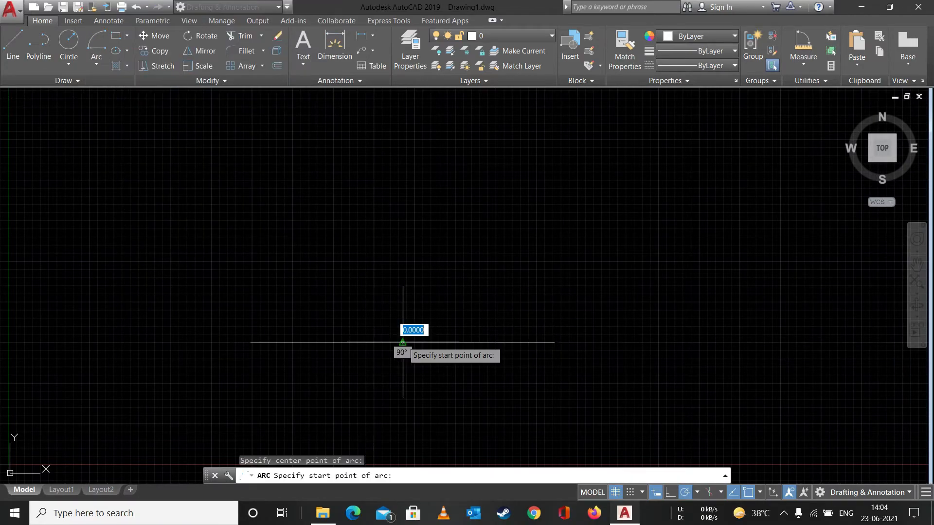
left_click(555, 343)
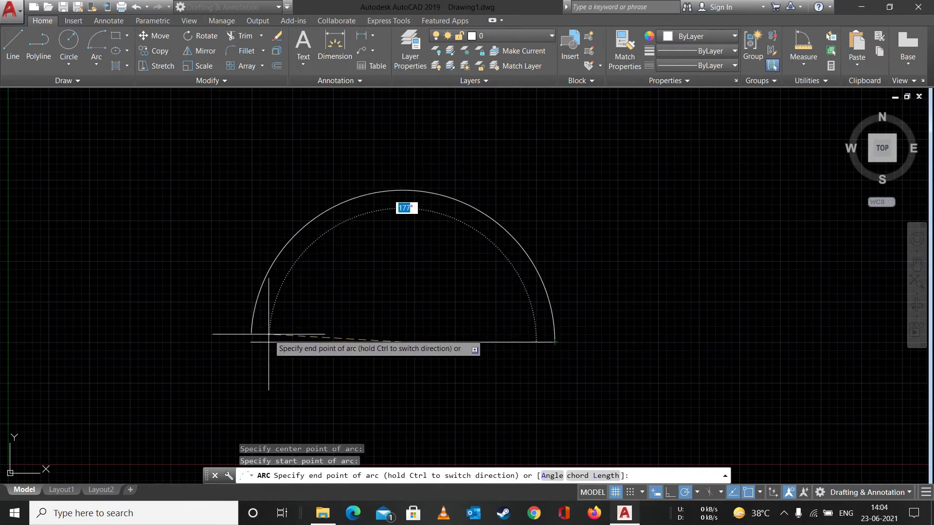
left_click(250, 343)
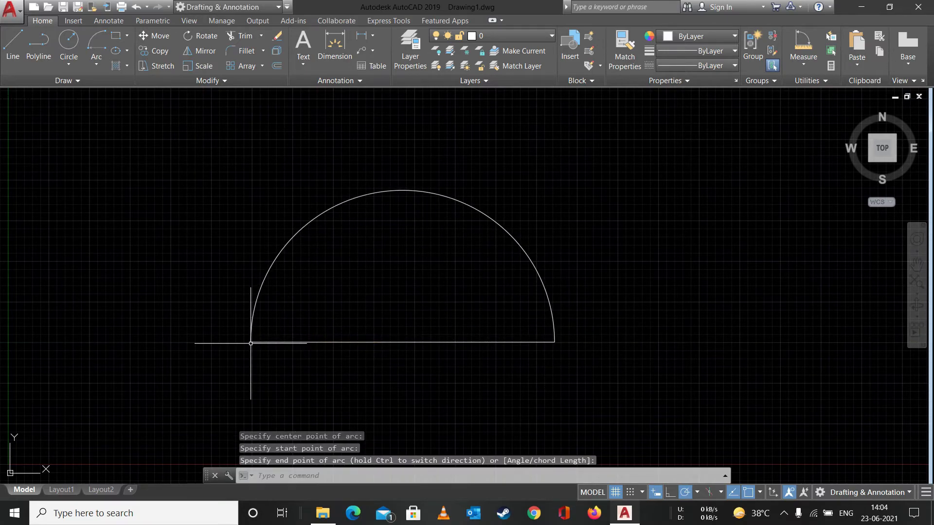
key("Escape")
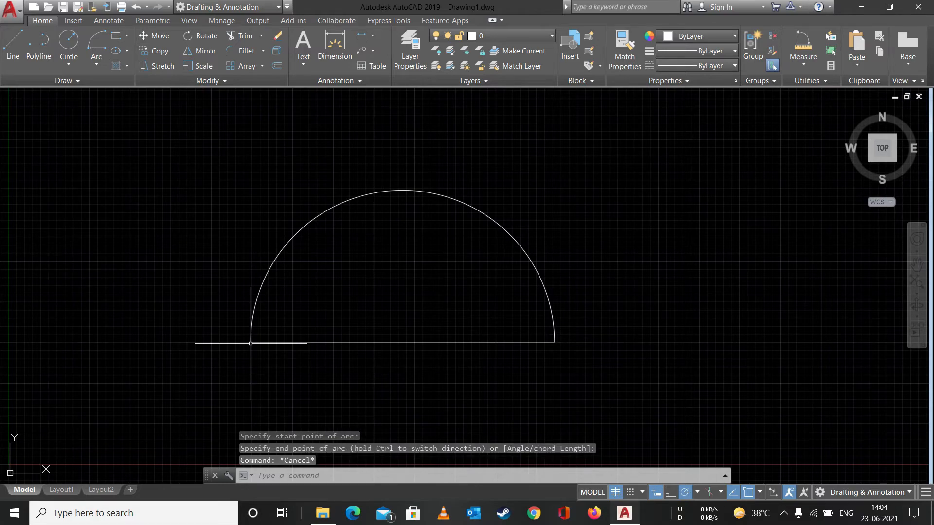
Replace the semicircle with a Continue arc from the line's left end, ending about 4.25 units away at 135°.
left_click(349, 197)
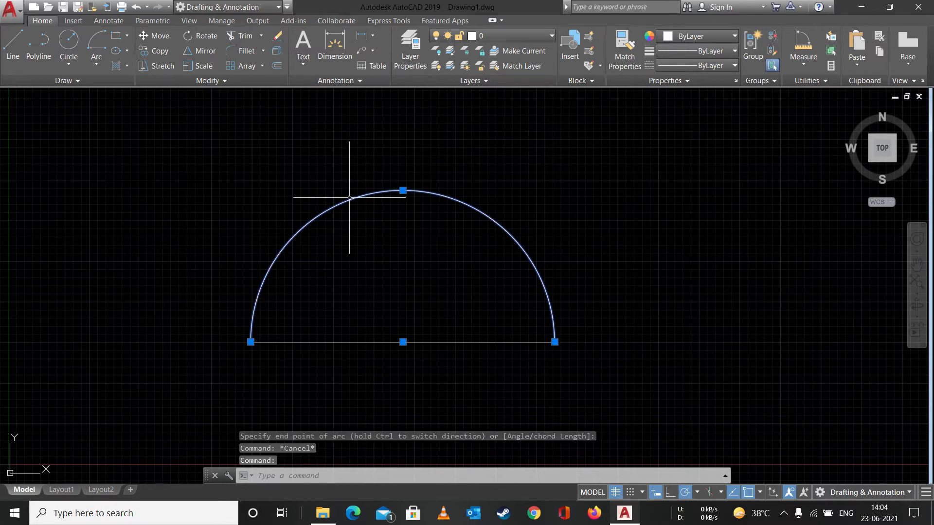
key("Delete")
left_click(97, 62)
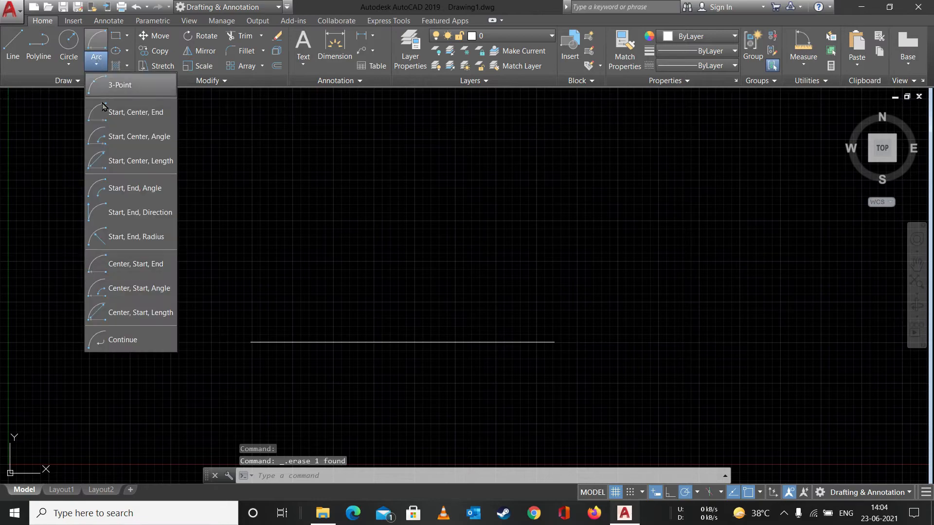
left_click(104, 342)
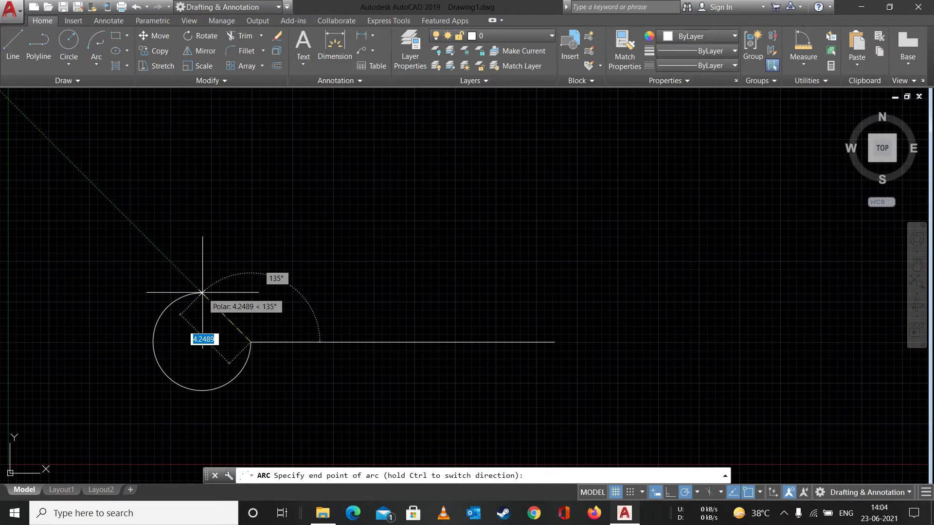
left_click(202, 292)
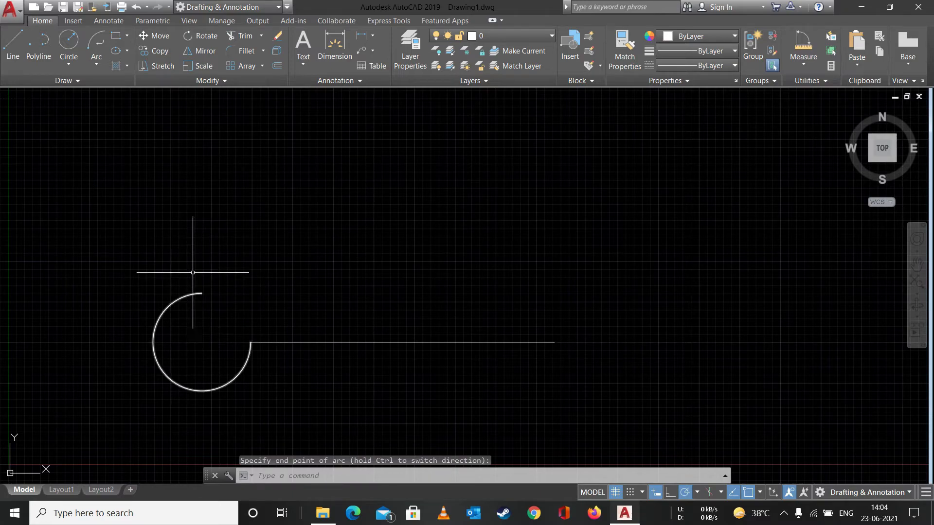
Add a second Continue arc from the loop's open end, sweeping up and right to a point above the line's middle.
left_click(94, 66)
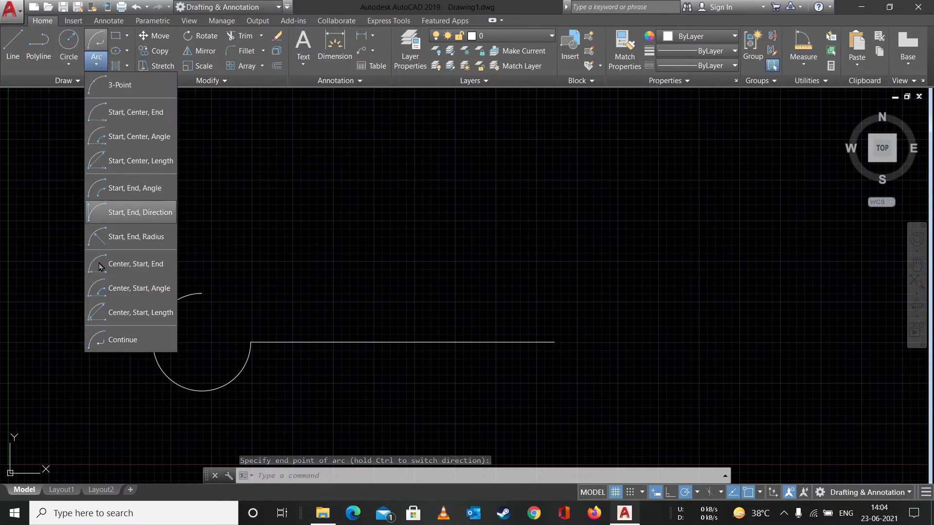
left_click(105, 346)
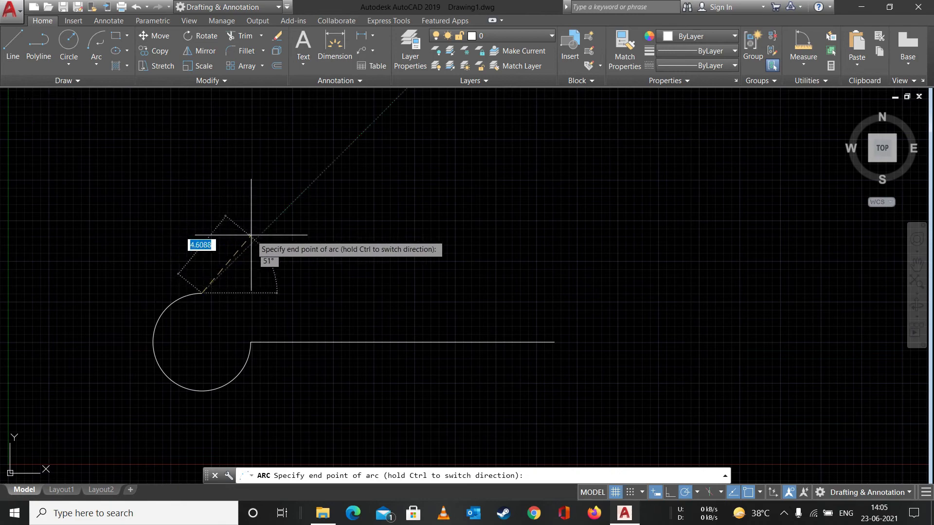
left_click(428, 218)
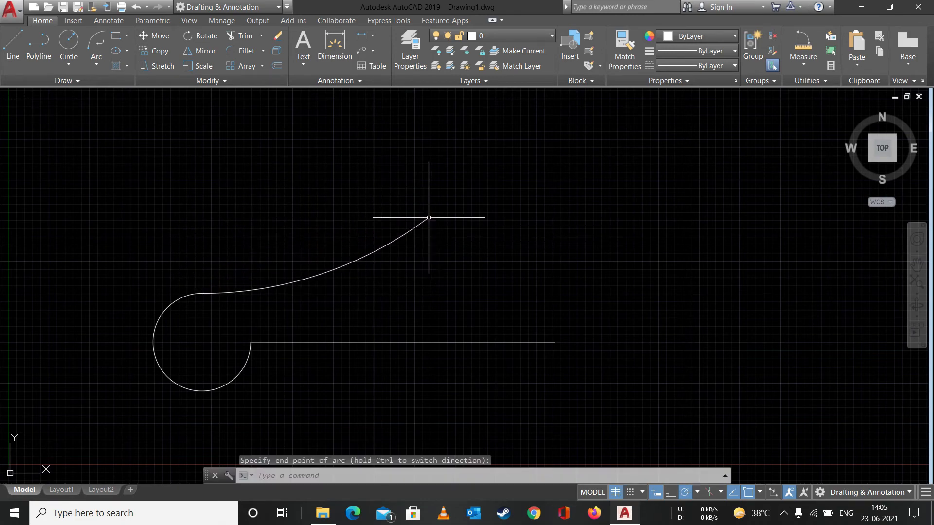
left_click(428, 221)
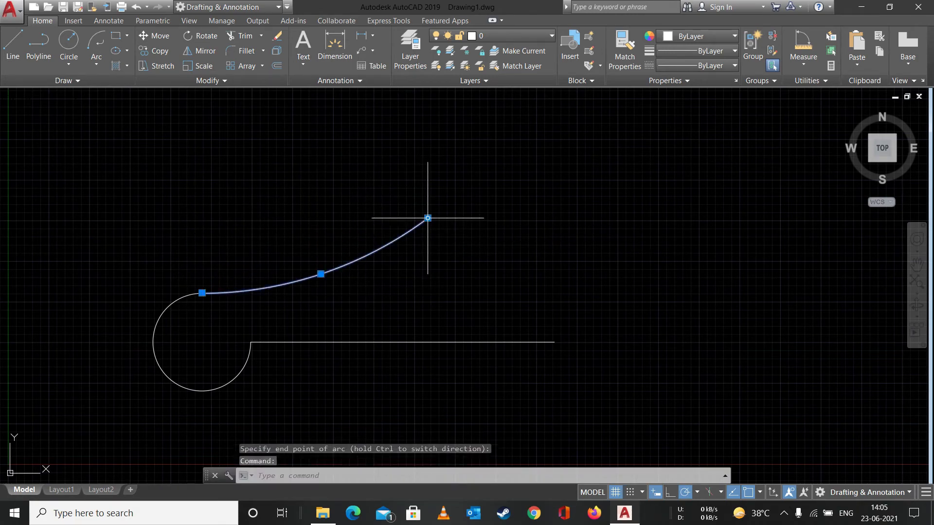
left_click(311, 158)
key("Escape")
key("Escape")
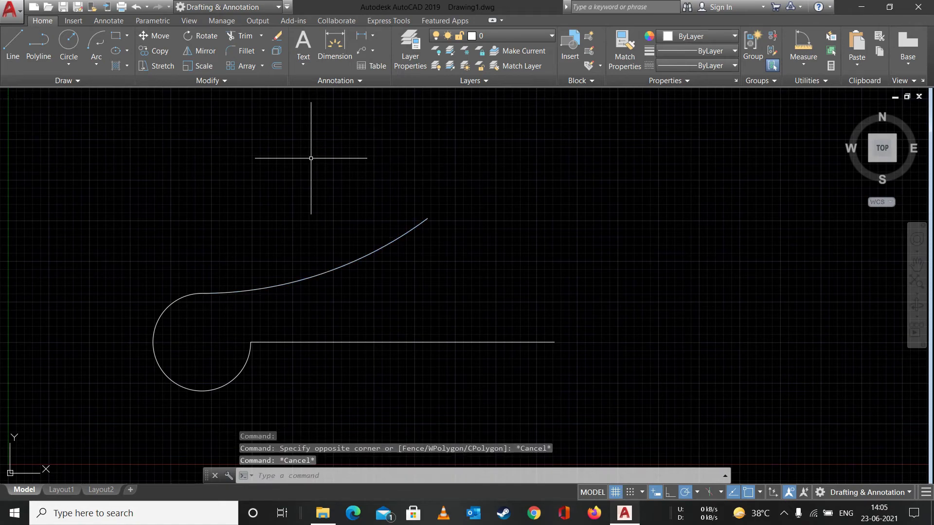
Extend the chain with three more Continue arcs, first rising to the right, then curling back and ending above the line's right half.
left_click(96, 65)
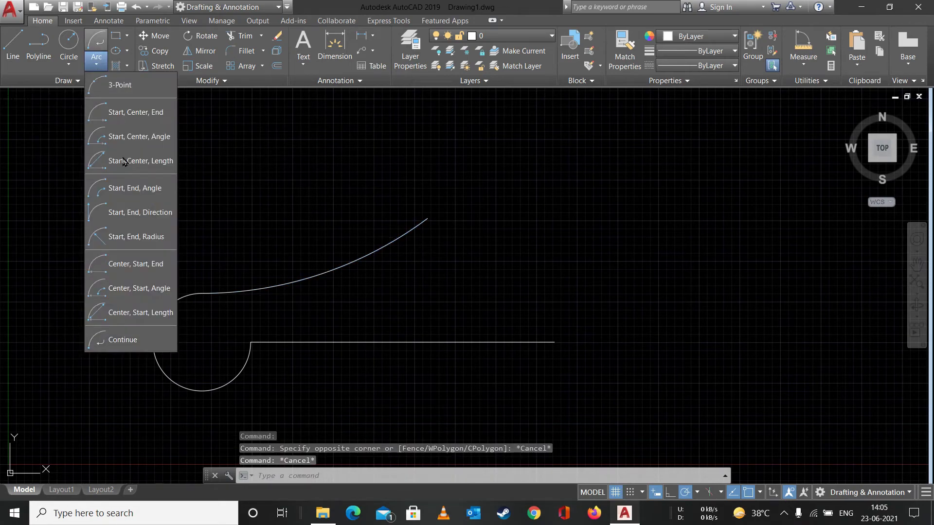
left_click(112, 346)
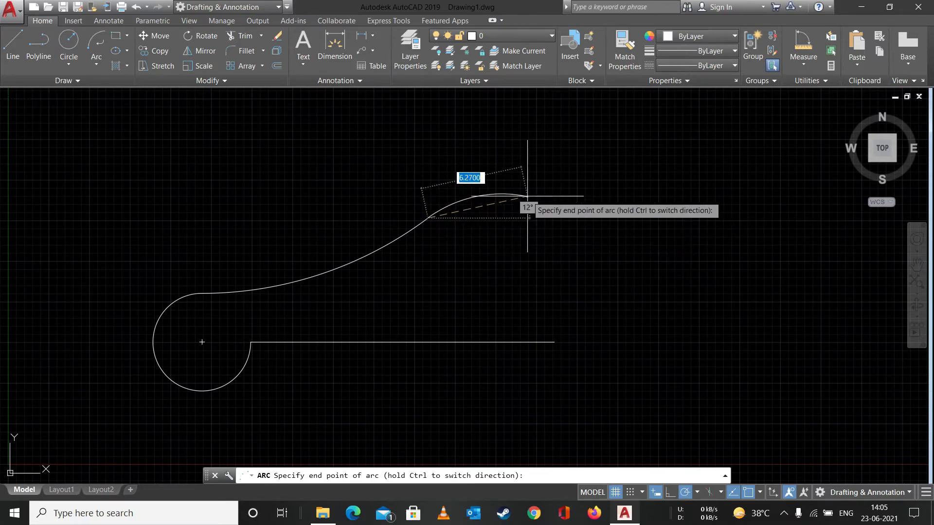
left_click(582, 174)
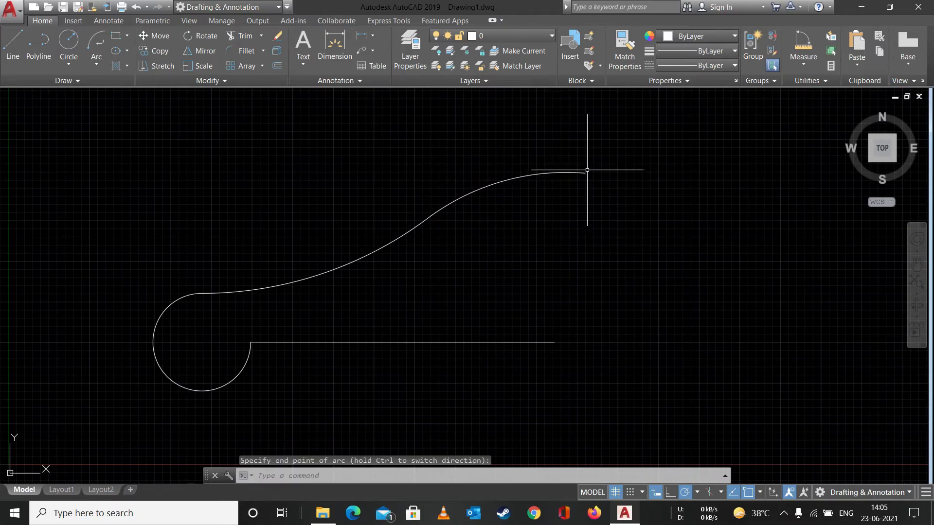
left_click(99, 65)
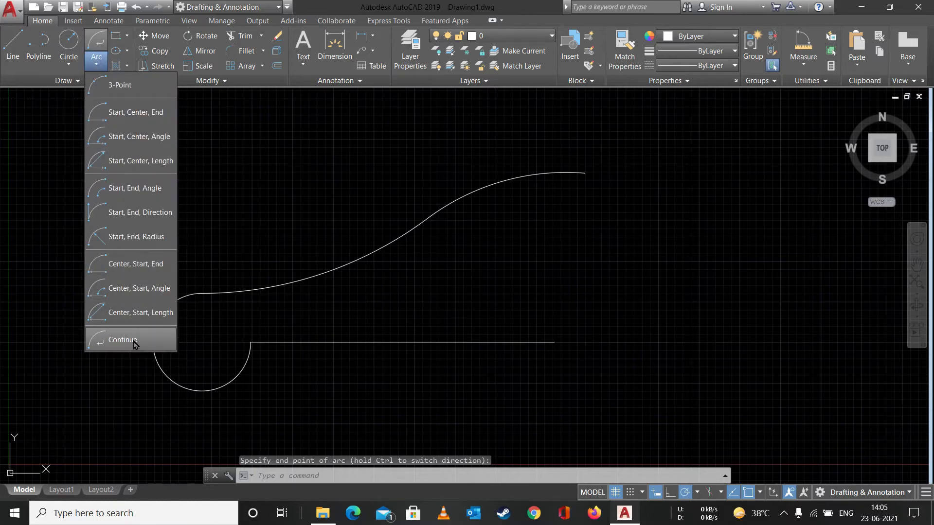
left_click(107, 336)
left_click(546, 245)
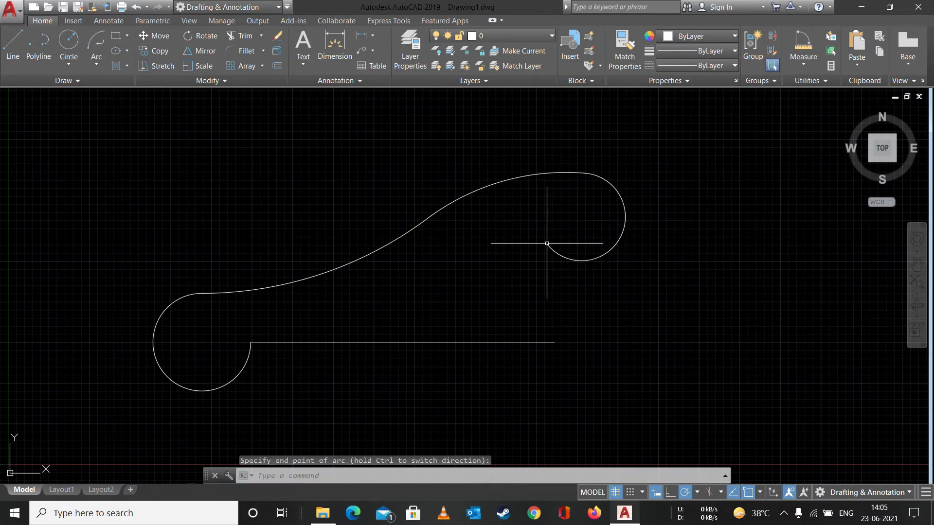
left_click(97, 65)
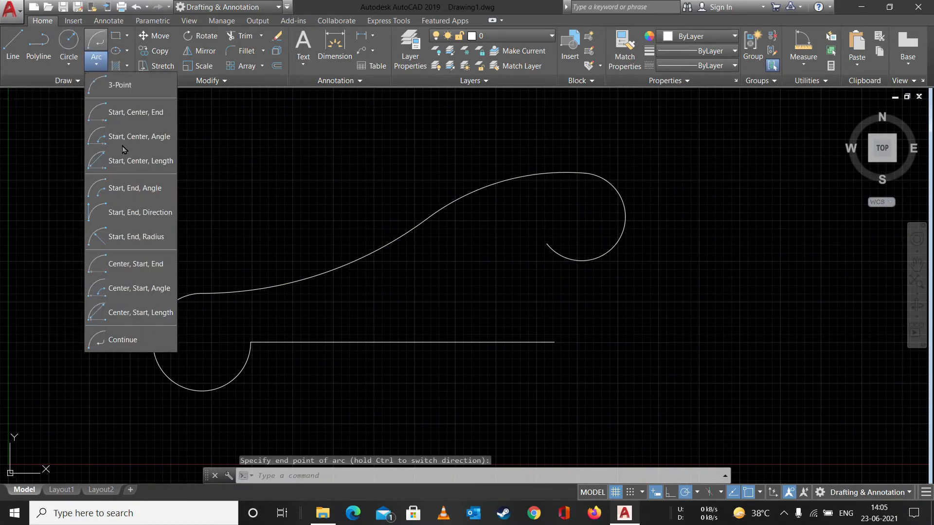
left_click(141, 349)
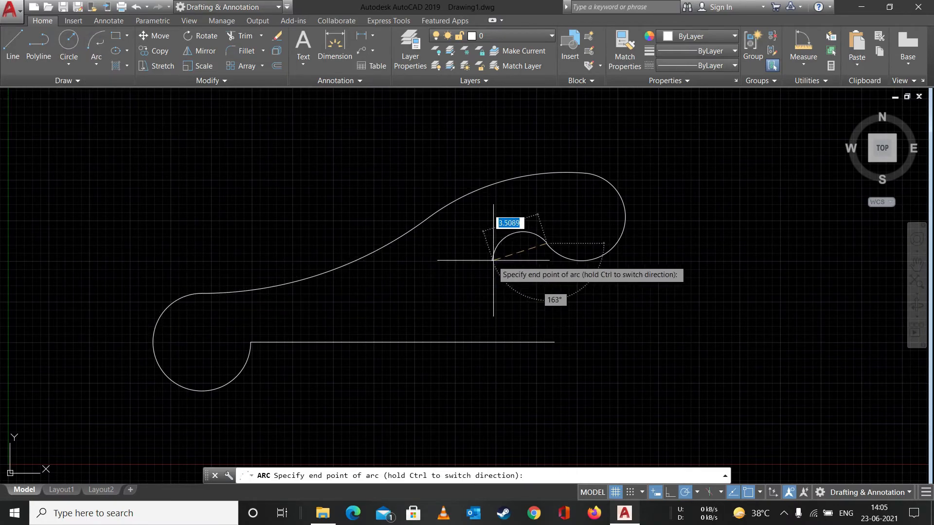
left_click(491, 284)
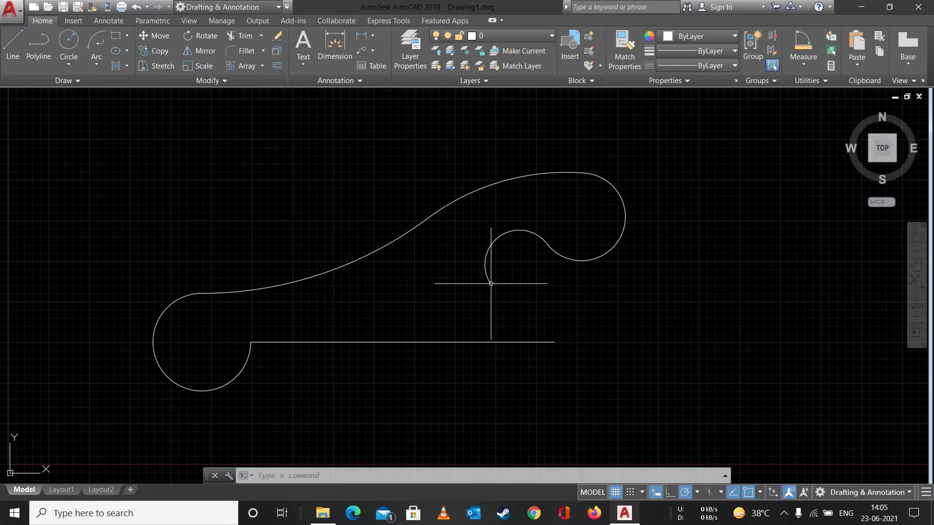
Erase the horizontal line and the whole chain of arcs.
mouse_move(705, 162)
left_mouse_down()
mouse_move(630, 484)
mouse_move(183, 292)
mouse_move(149, 210)
mouse_move(137, 214)
left_mouse_up()
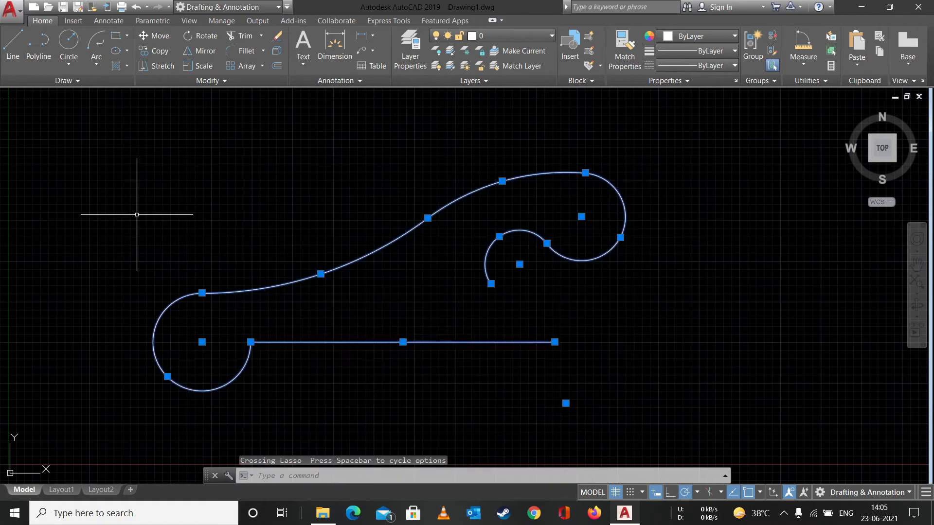
key("Delete")
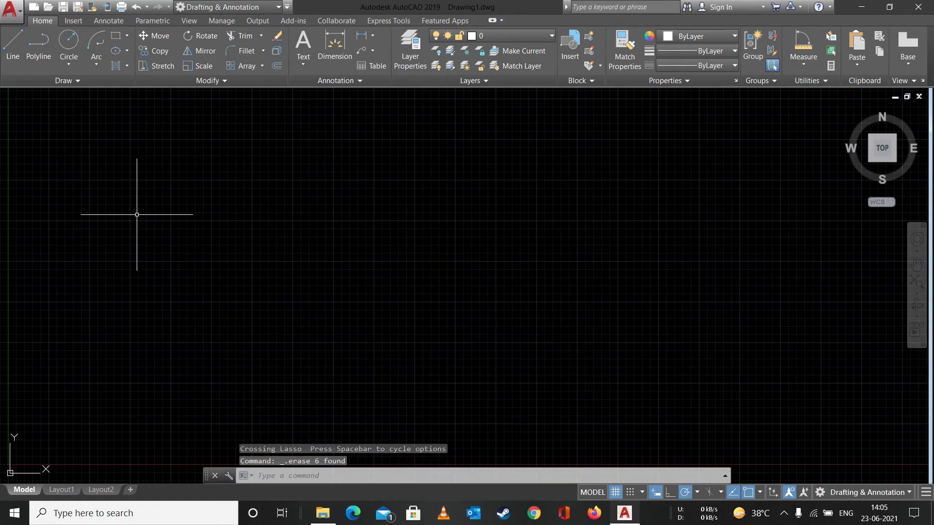
left_click(93, 68)
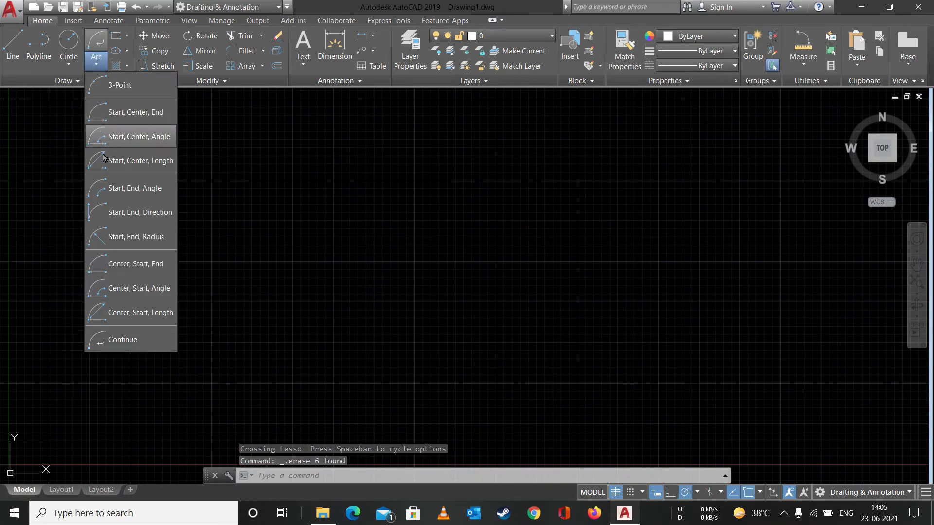
Draw a Center, Radius circle with radius 8 near the middle of the empty drawing area.
left_click(69, 67)
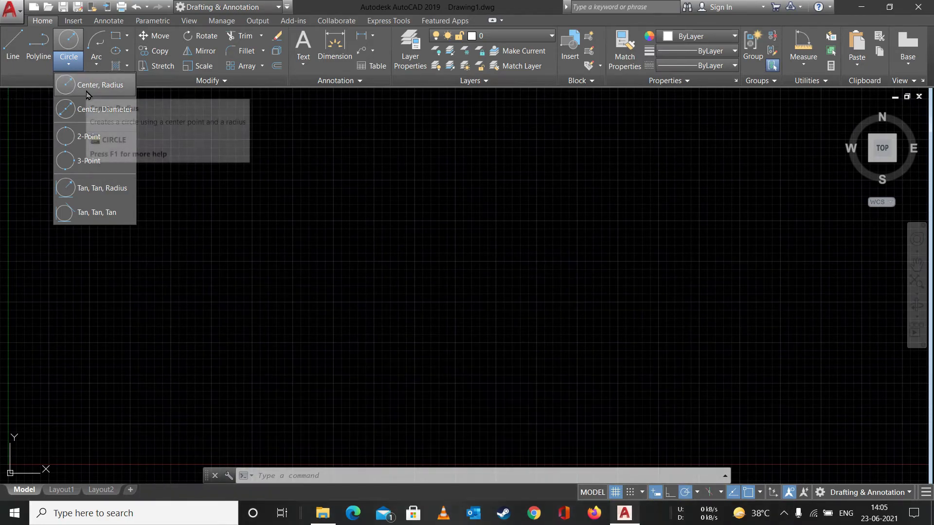
left_click(88, 93)
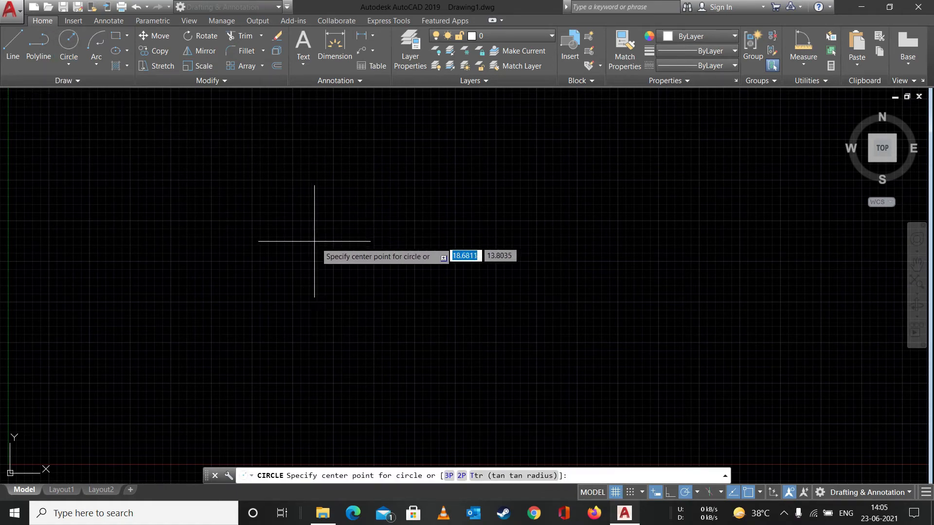
left_click(423, 307)
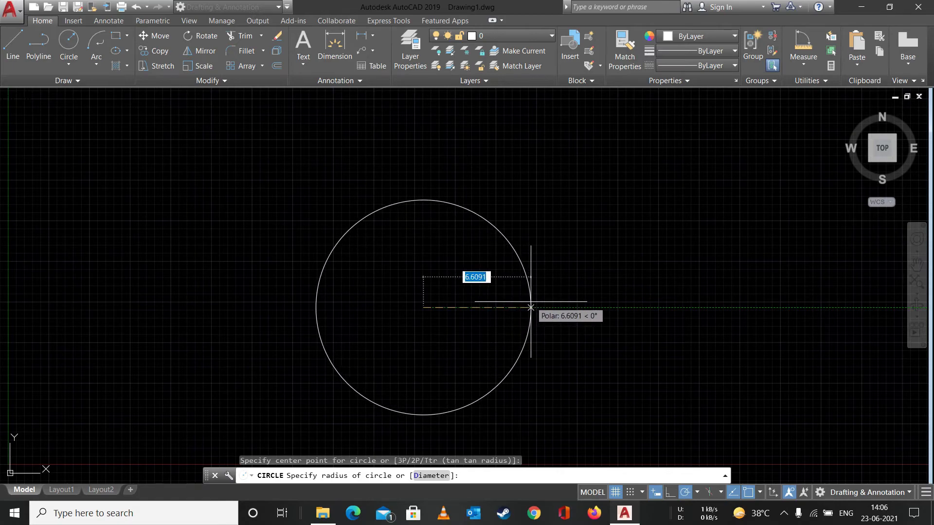
type("8")
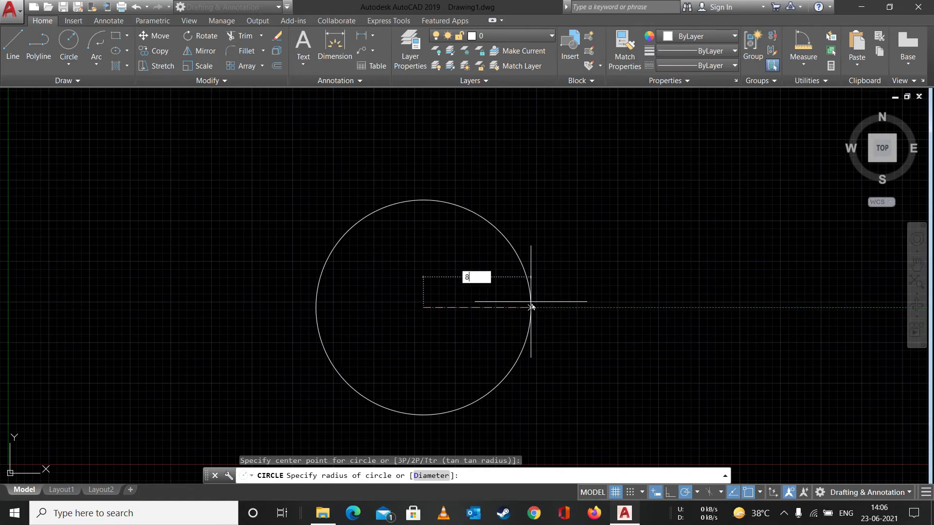
key("Return")
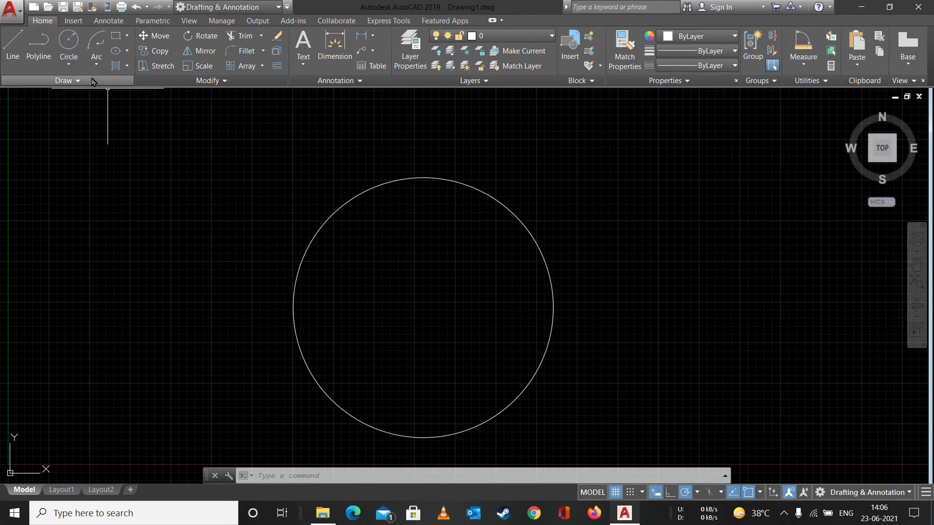
Draw a Center, Diameter circle inside the radius 8 circle, centred near its middle and about three-quarters of its size.
left_click(75, 63)
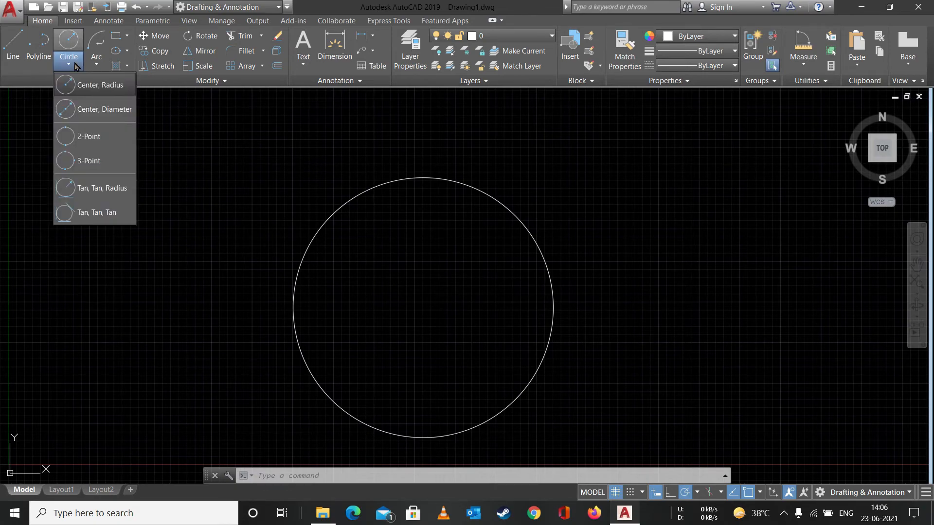
left_click(83, 112)
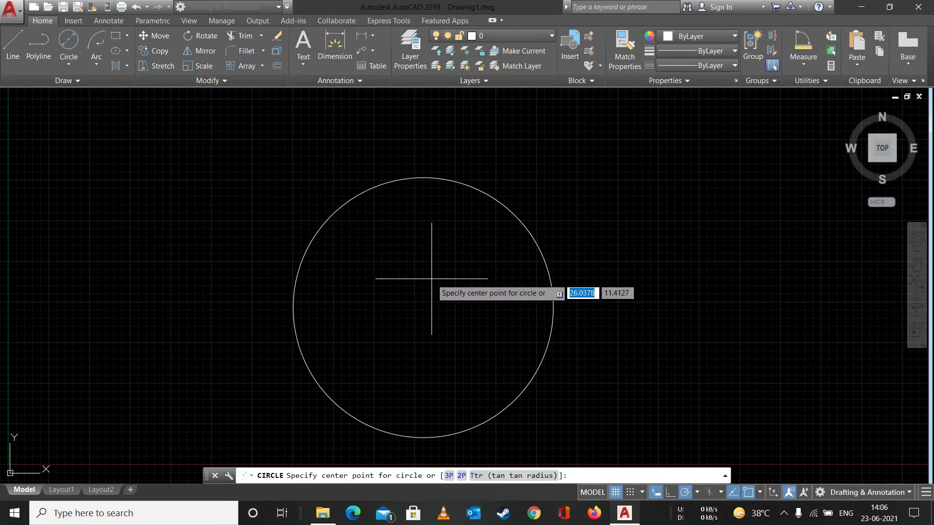
left_click(424, 311)
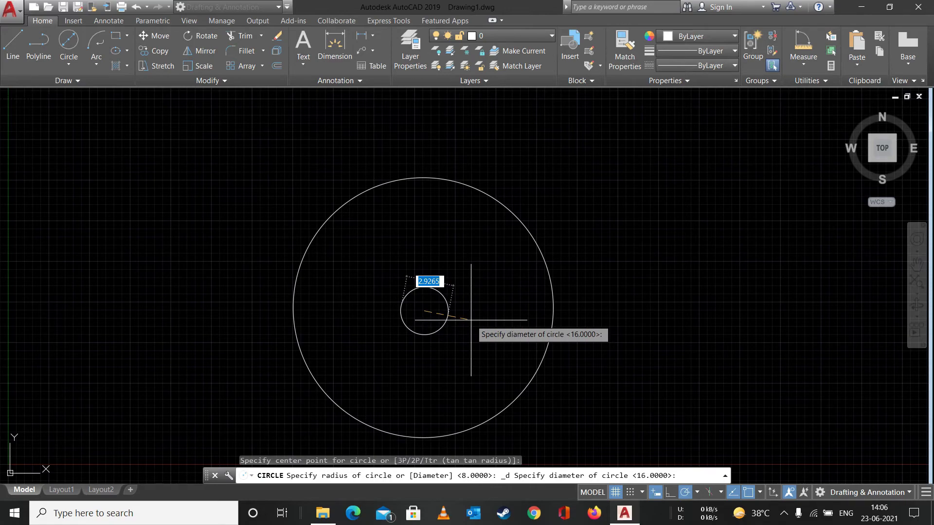
key("Return")
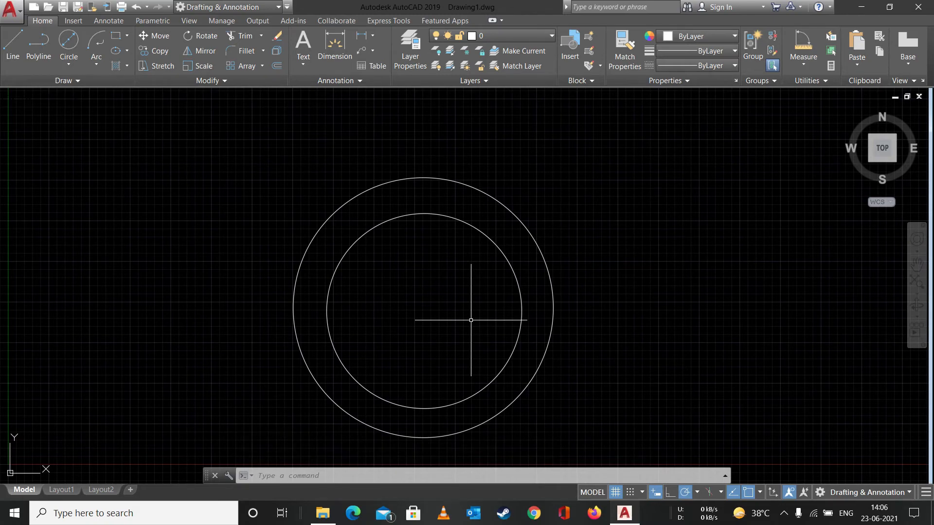
left_click(71, 65)
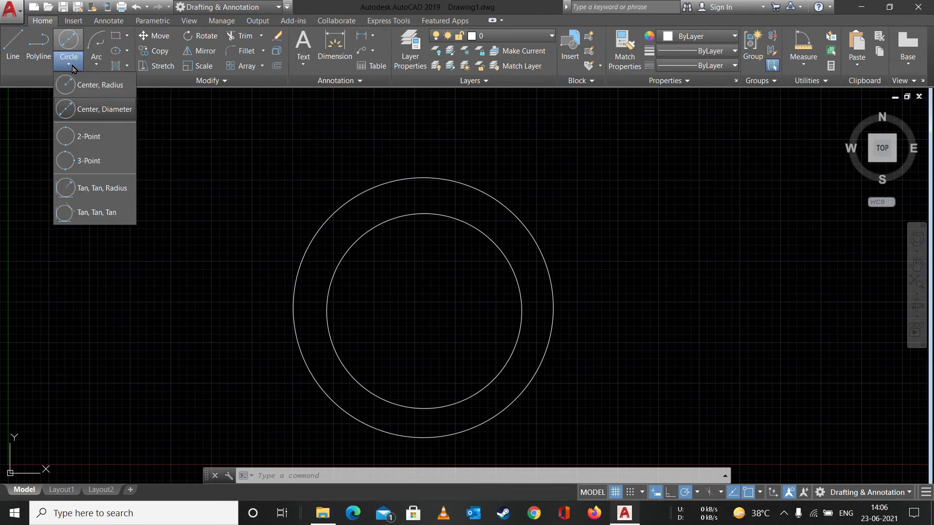
left_click(76, 141)
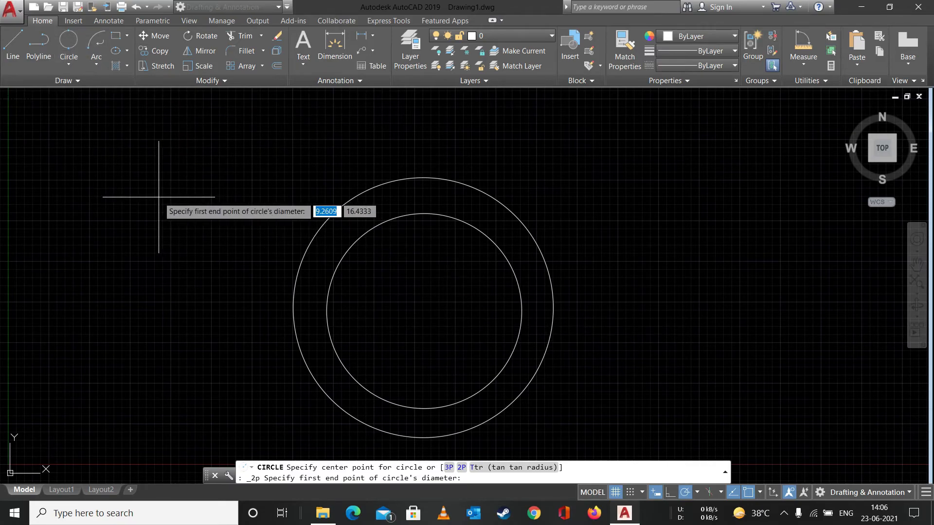
left_click(726, 192)
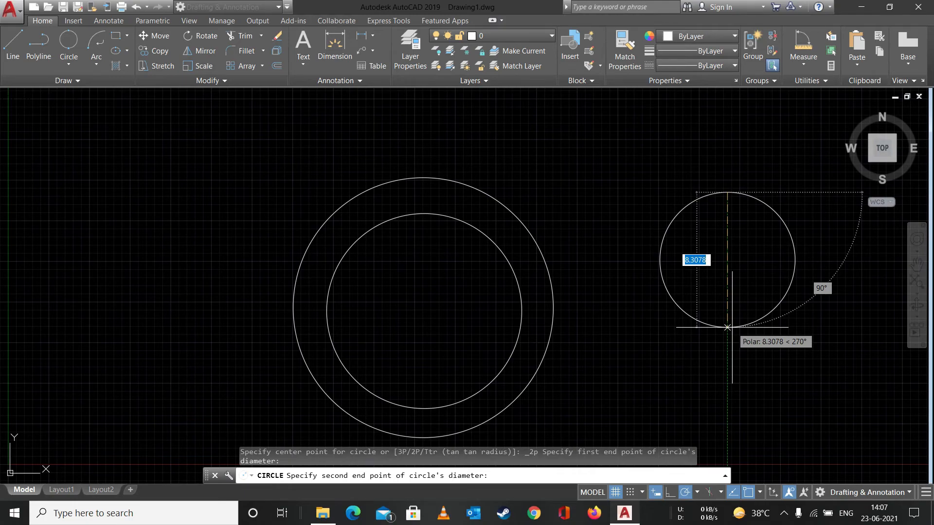
key("Escape")
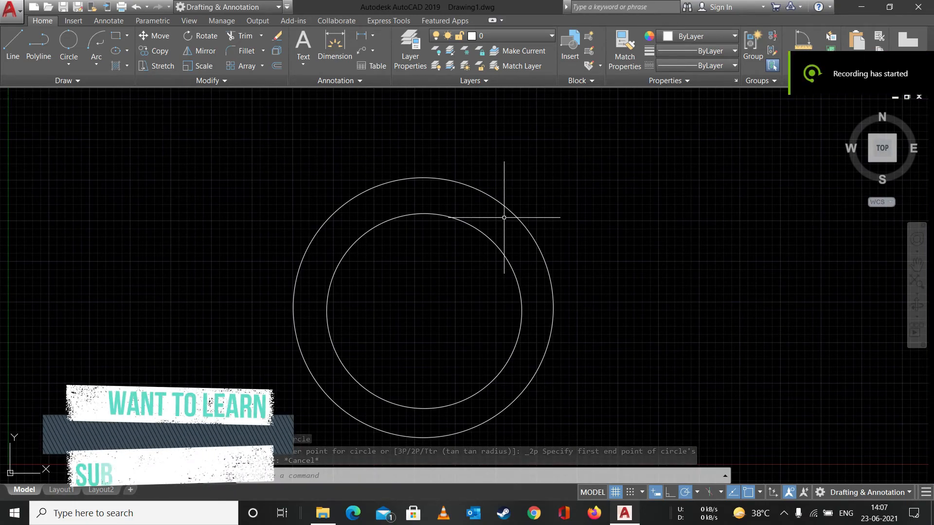
Draw a 2-Point circle to the right of the concentric circles, with its diameter running straight down 12 units.
left_click(73, 62)
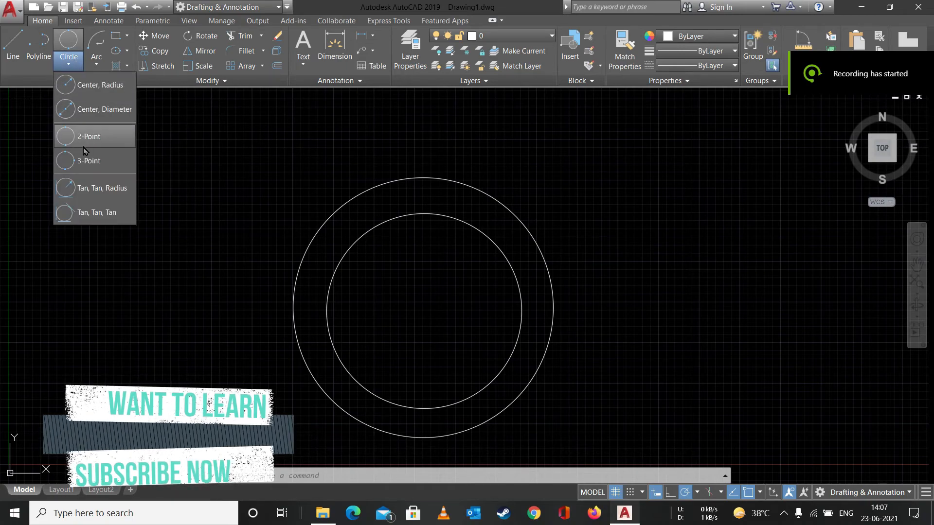
left_click(95, 142)
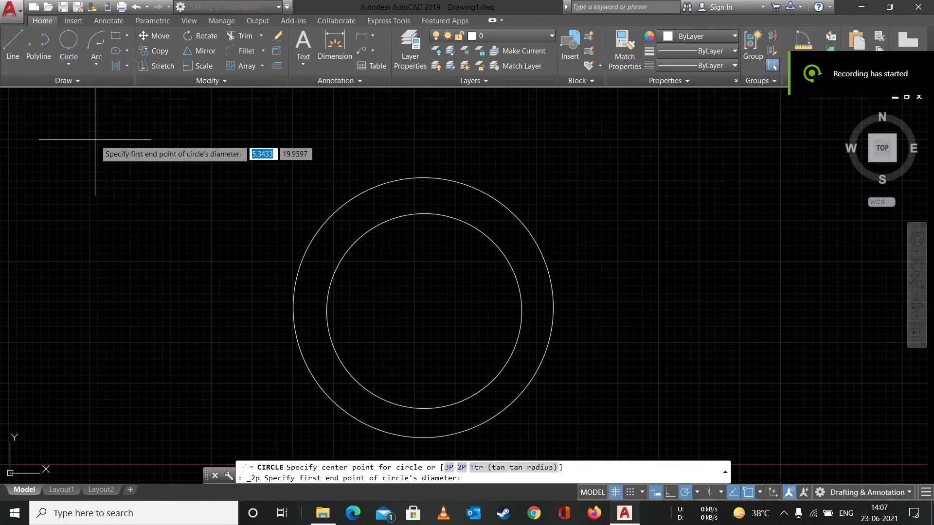
left_click(727, 182)
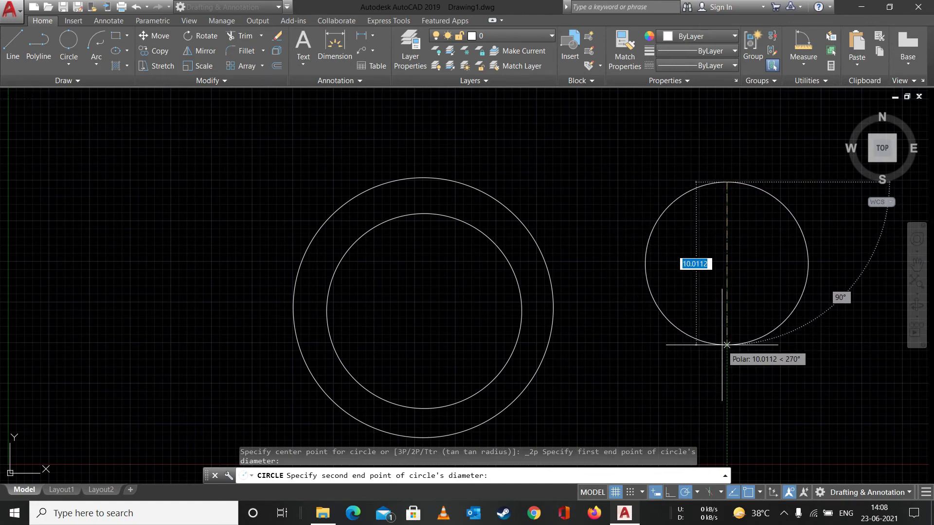
type("1")
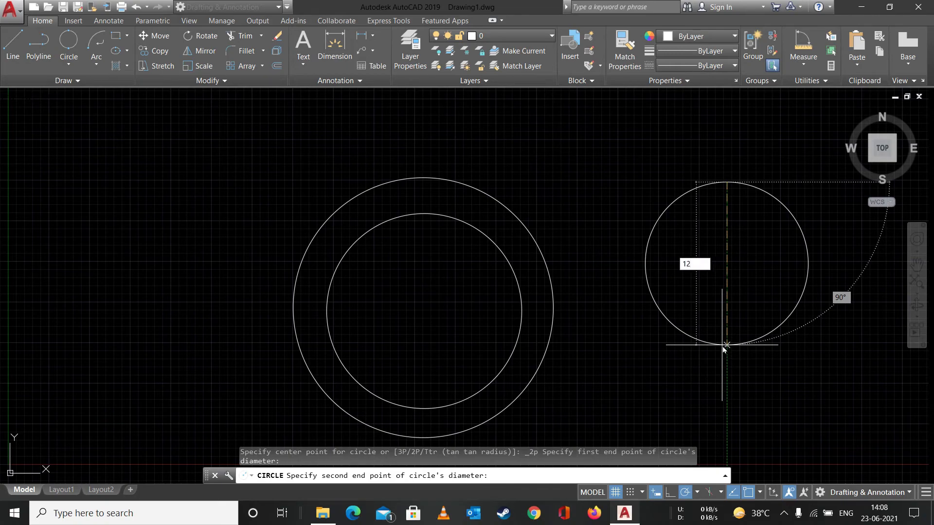
type("2")
key("Return")
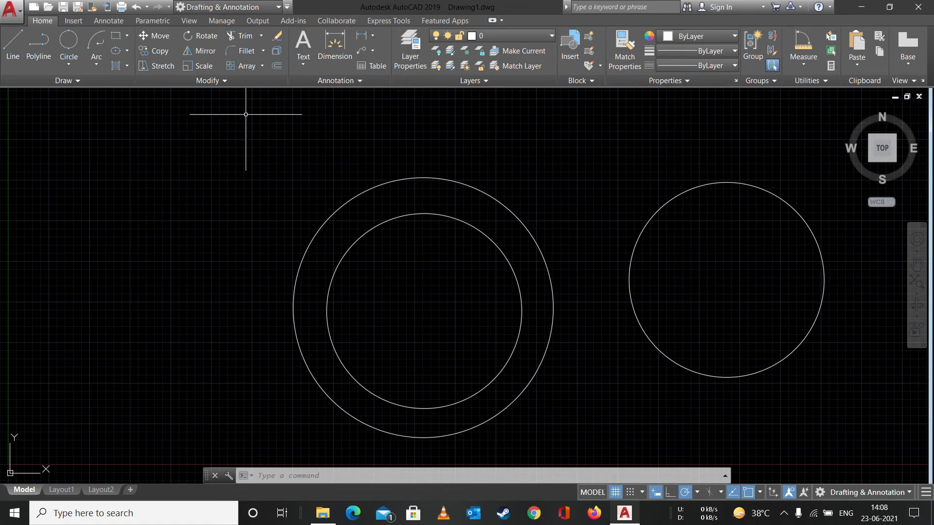
Draw a 3-Point circle left of the concentric circles through two vertically aligned points and a third point level with the lower one.
left_click(70, 63)
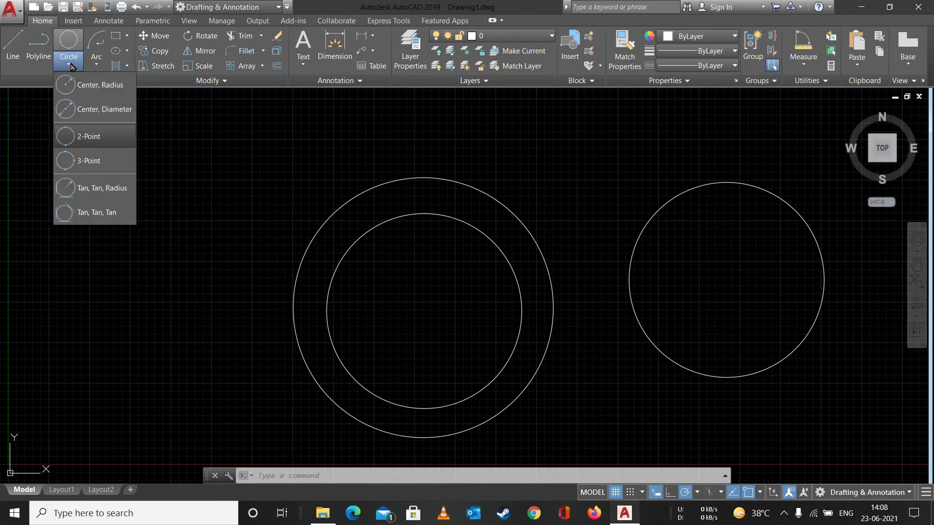
left_click(86, 162)
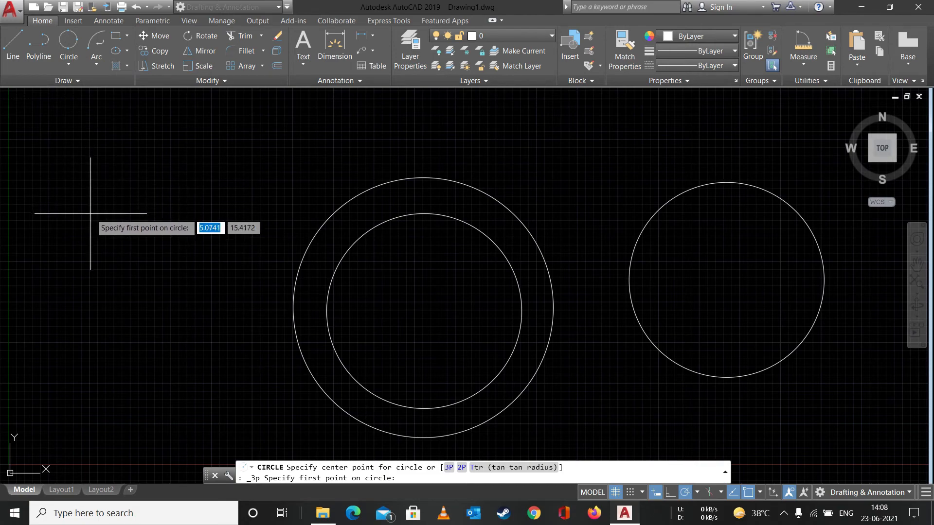
left_click(76, 223)
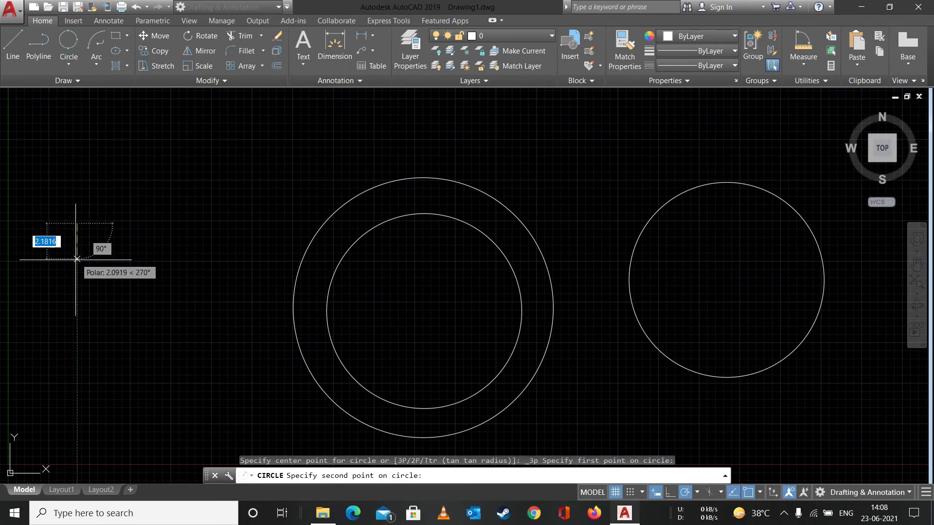
left_click(76, 363)
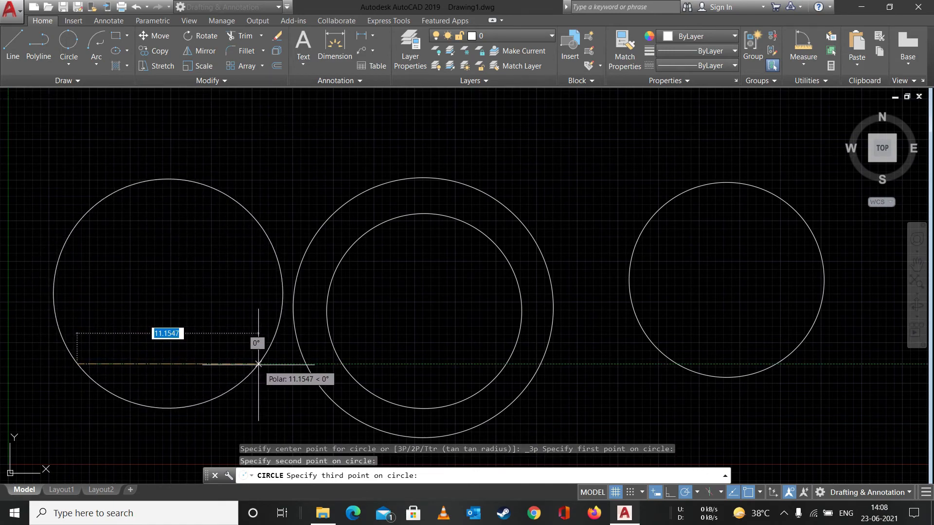
left_click(258, 364)
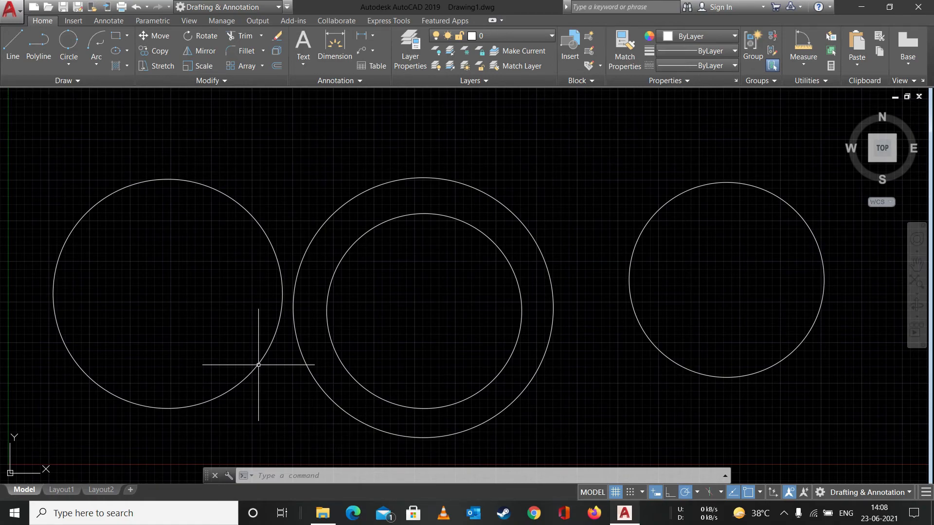
Erase all four circles from the drawing.
mouse_move(829, 162)
left_mouse_down()
mouse_move(559, 386)
mouse_move(76, 250)
left_mouse_up()
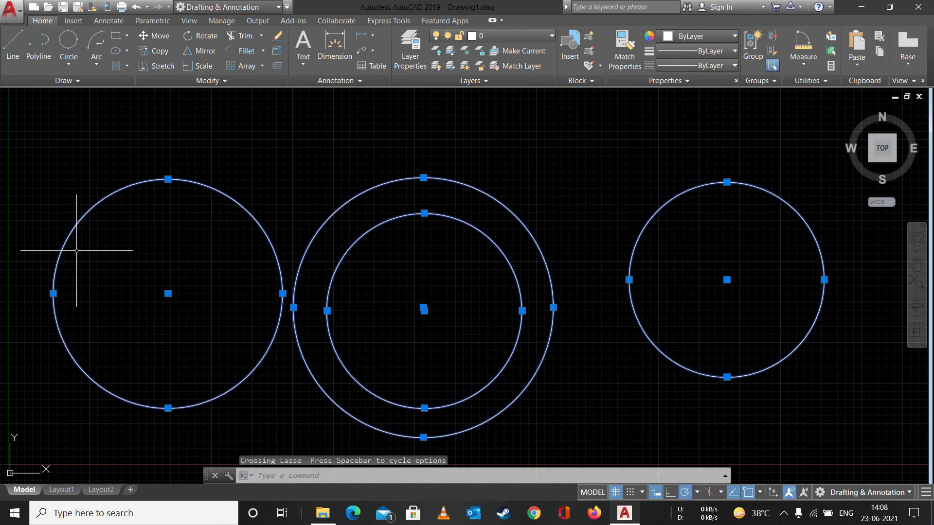
key("Delete")
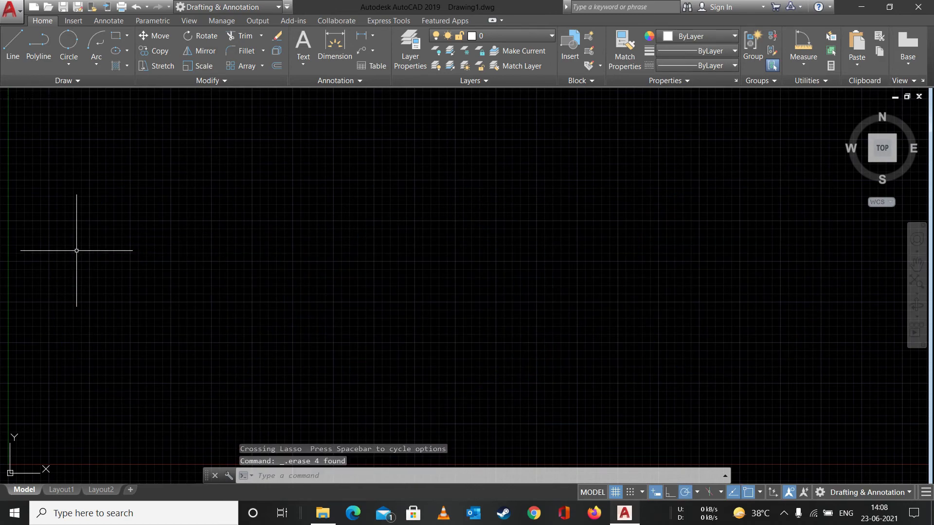
left_click(63, 62)
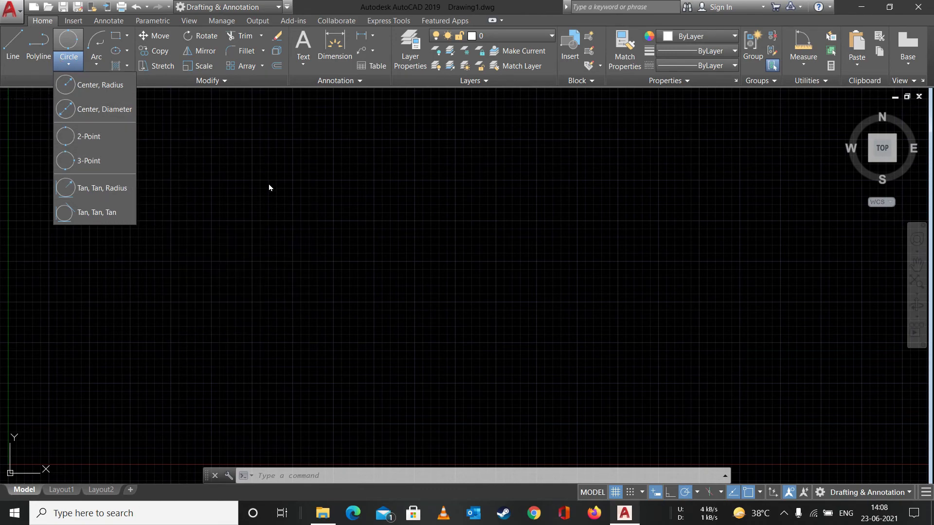
key("Escape")
key("Escape")
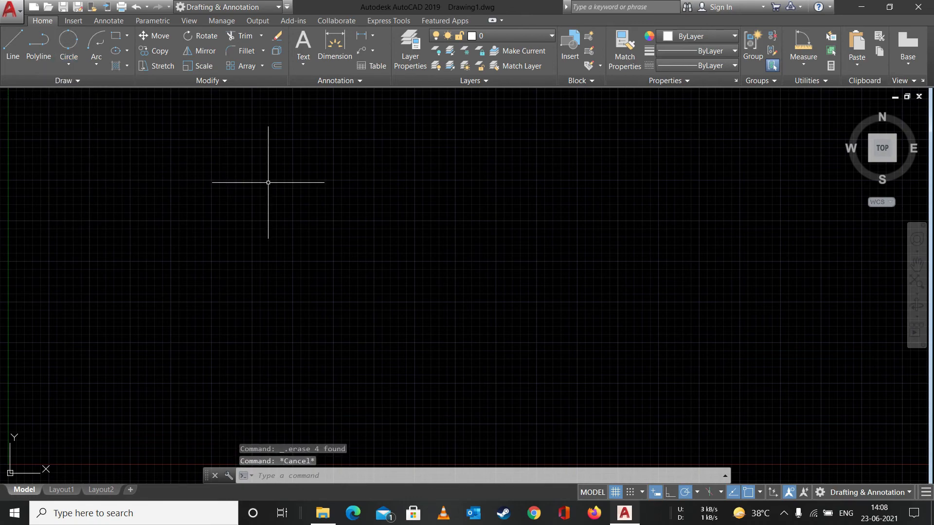
left_click(69, 46)
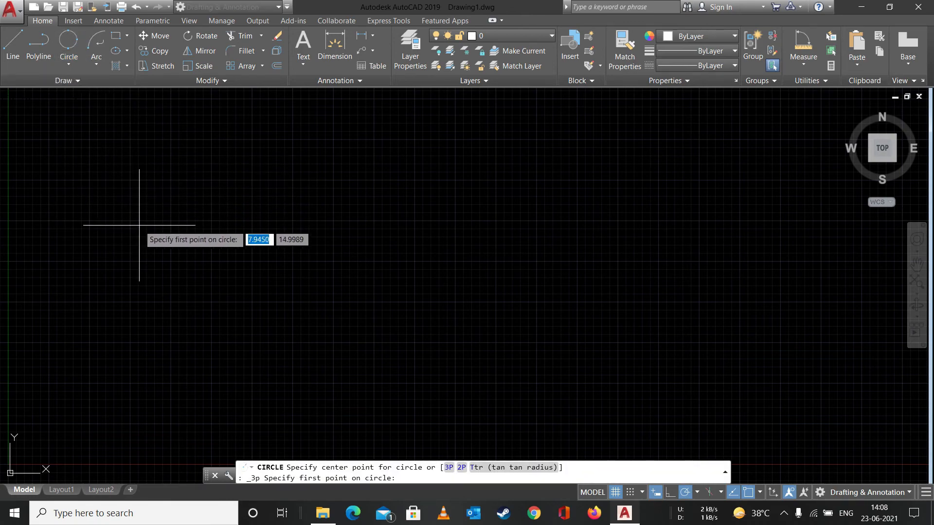
left_click(144, 243)
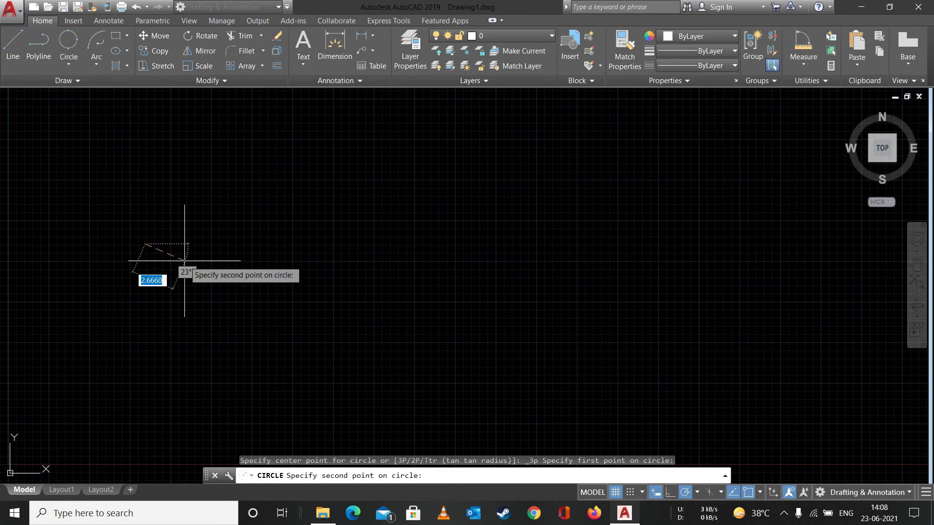
key("Escape")
Draw a Center, Radius circle with radius about 4.2 in the left part of the empty drawing area.
left_click(69, 65)
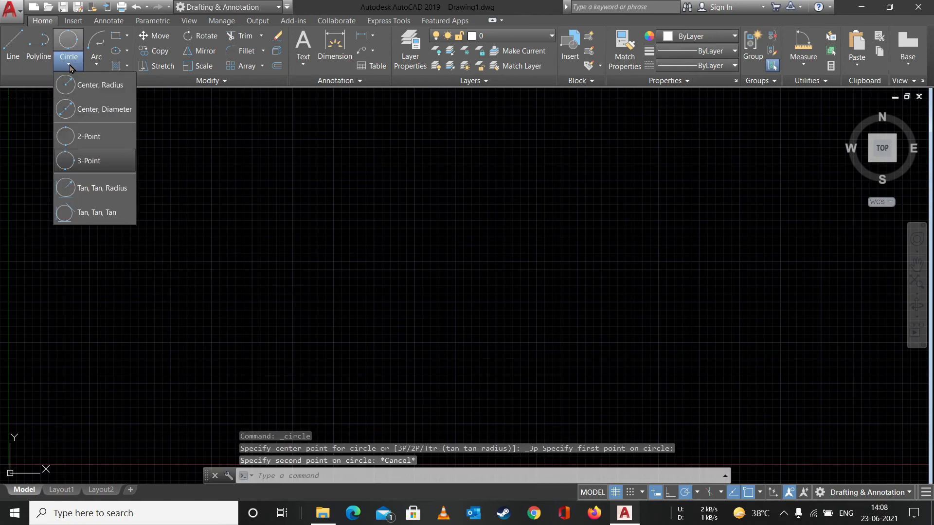
left_click(85, 87)
left_click(119, 280)
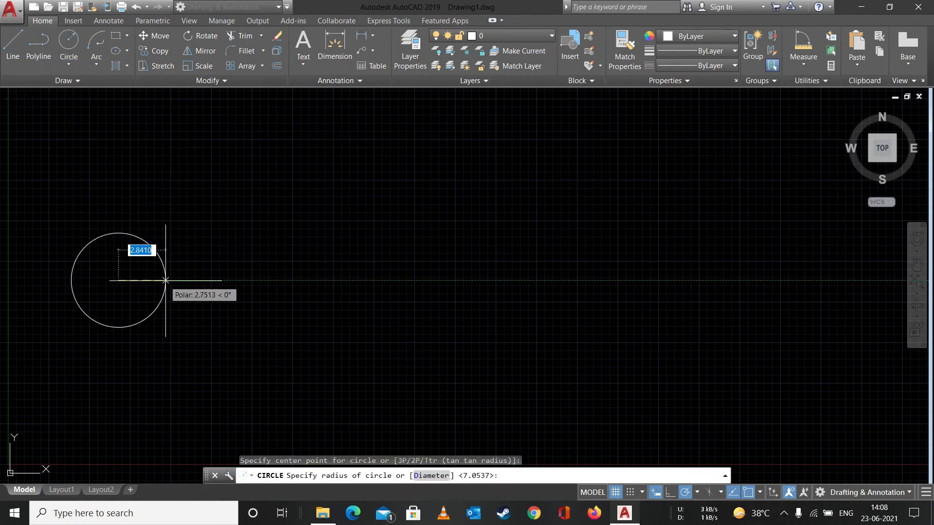
left_click(186, 280)
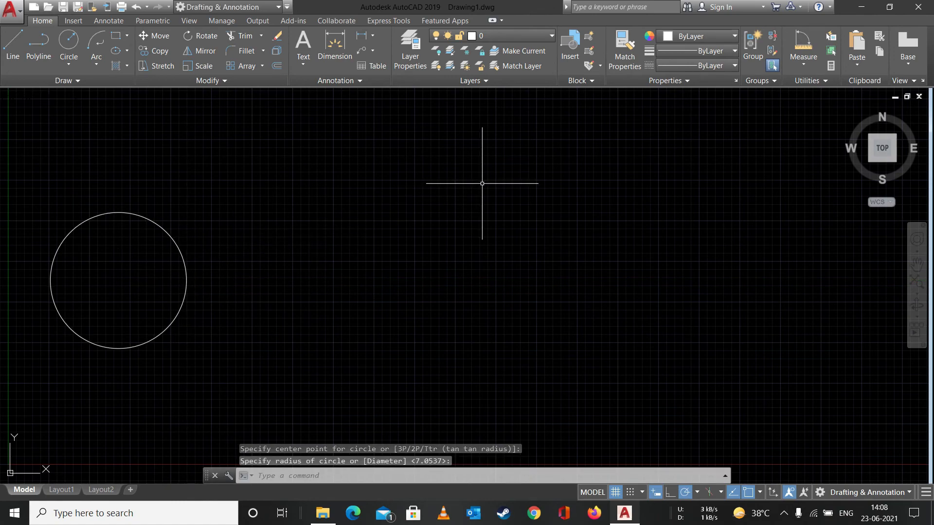
Draw a second Center, Radius circle with radius about 4.4, up and to the right of the first circle.
left_click(69, 43)
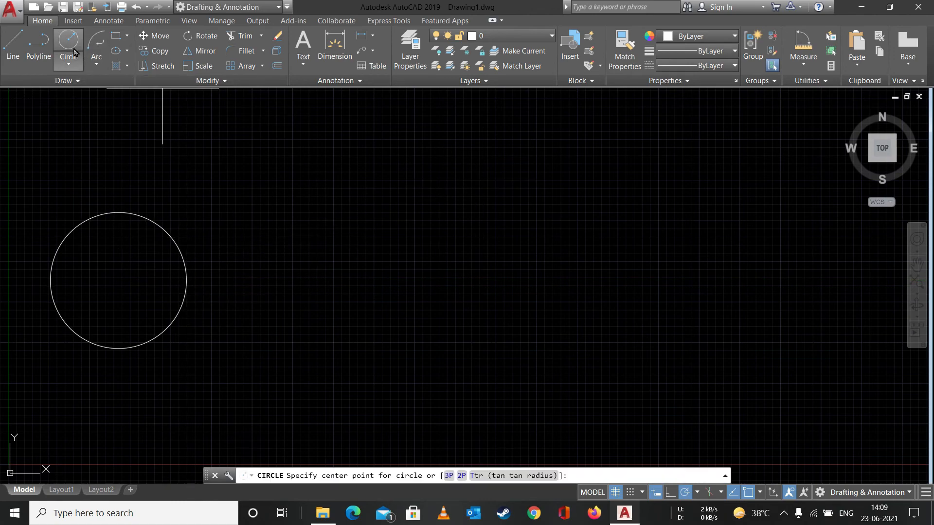
left_click(408, 166)
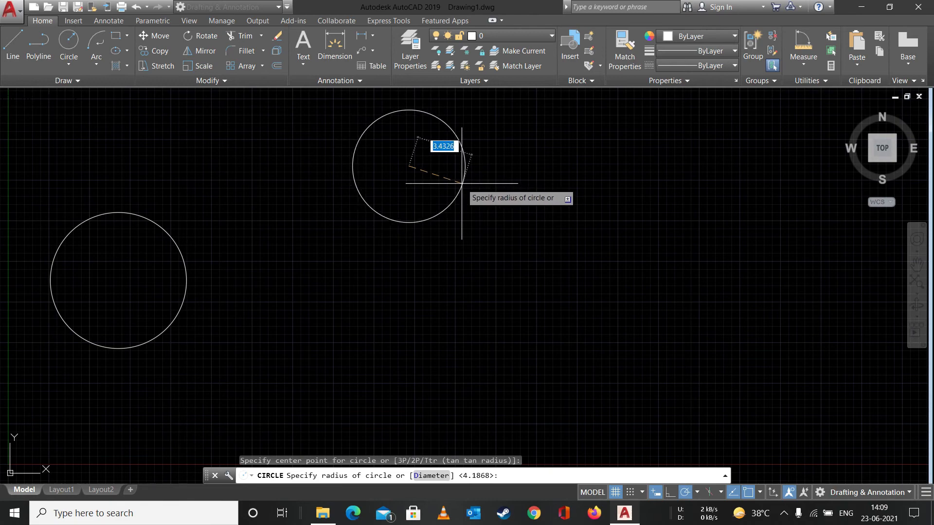
left_click(477, 189)
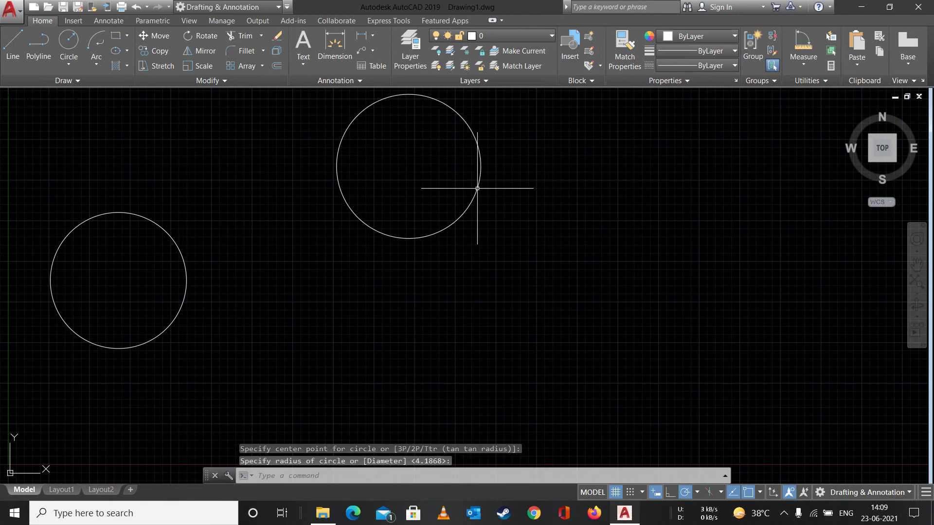
key("Escape")
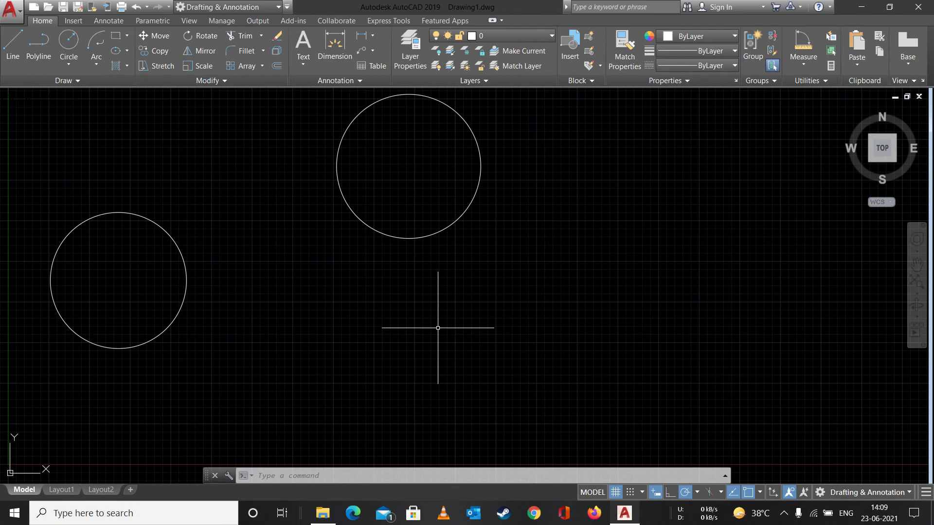
Draw a third, larger circle by centre and radius, to the right of and lower than the second circle.
type("c")
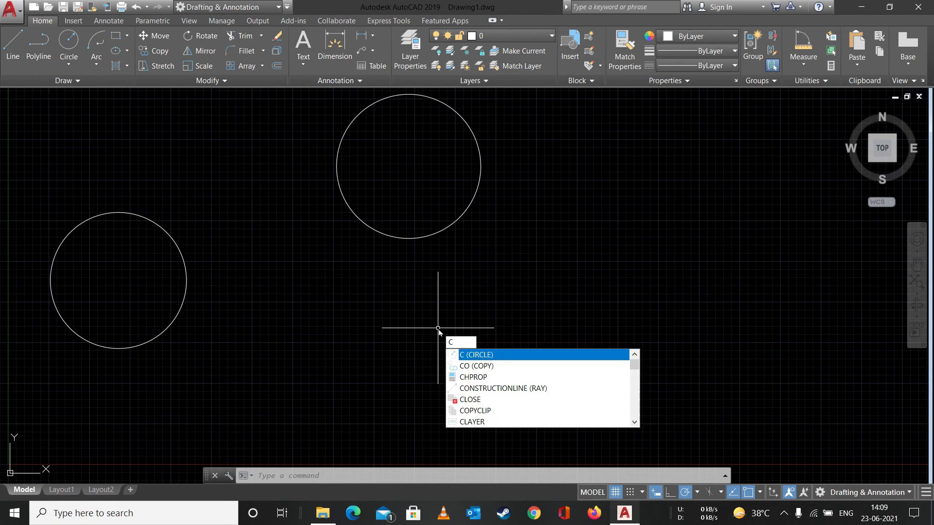
key("Return")
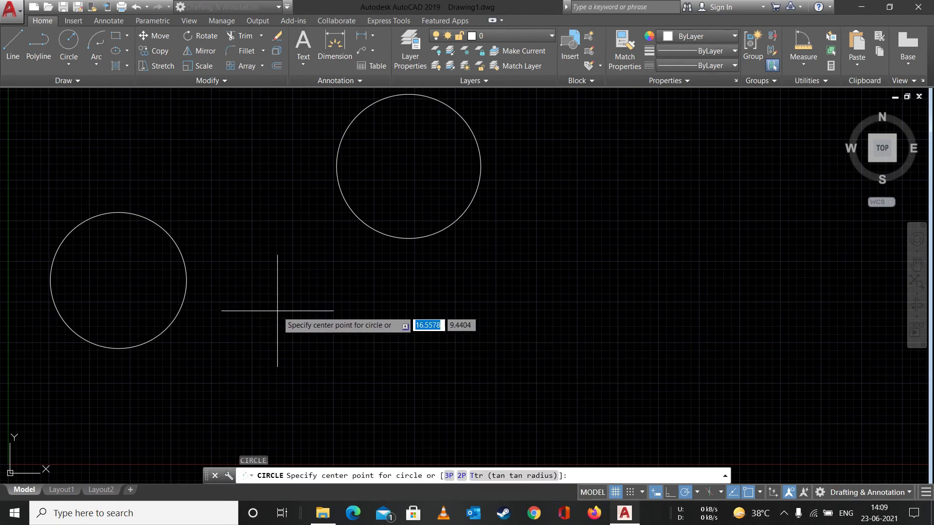
left_click(675, 246)
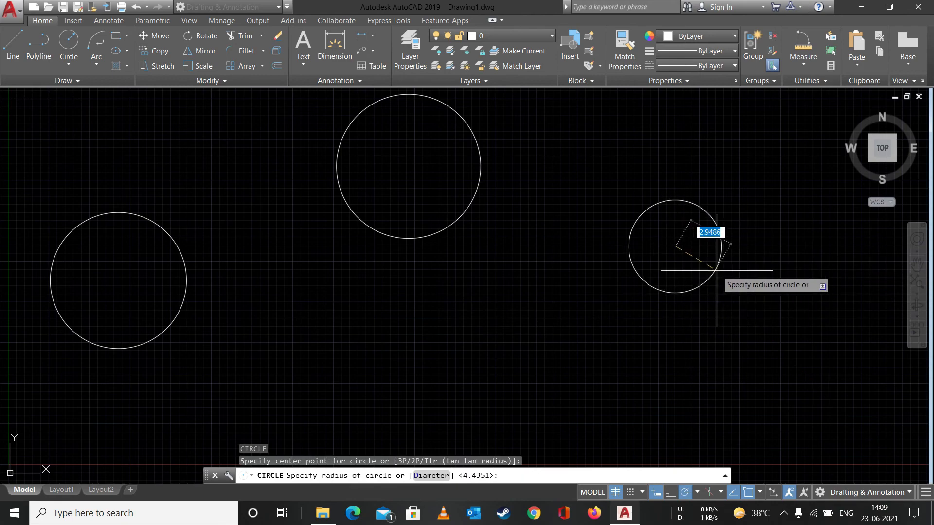
left_click(749, 298)
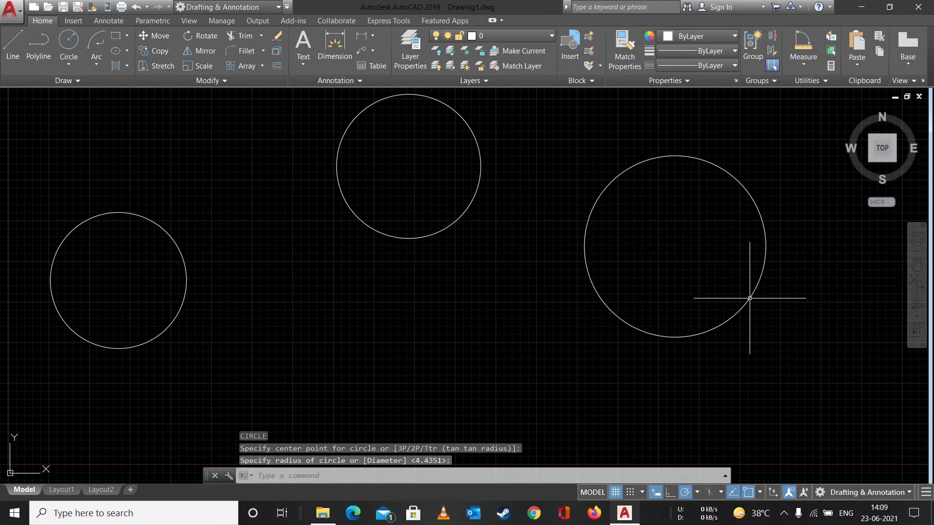
Draw a Tan, Tan, Radius circle with radius 6, tangent to the left circle and the upper middle circle.
left_click(74, 64)
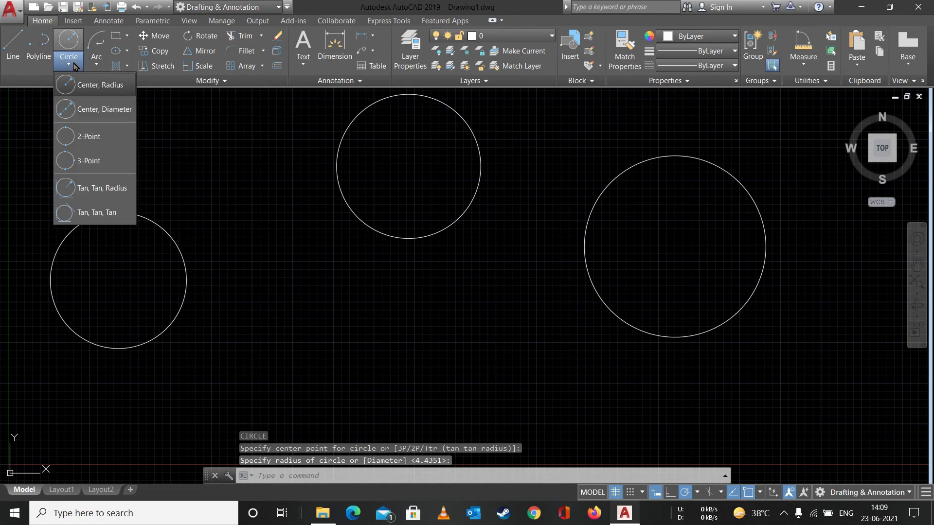
left_click(85, 191)
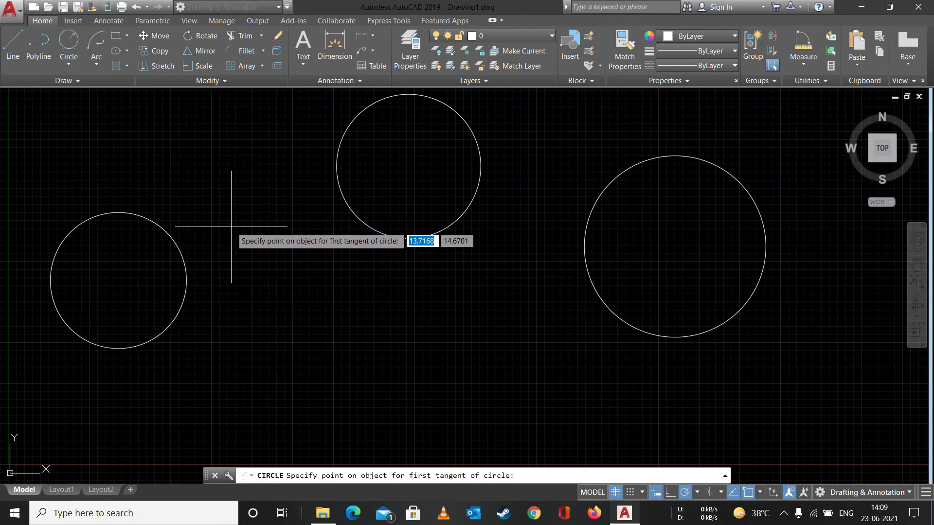
left_click(185, 257)
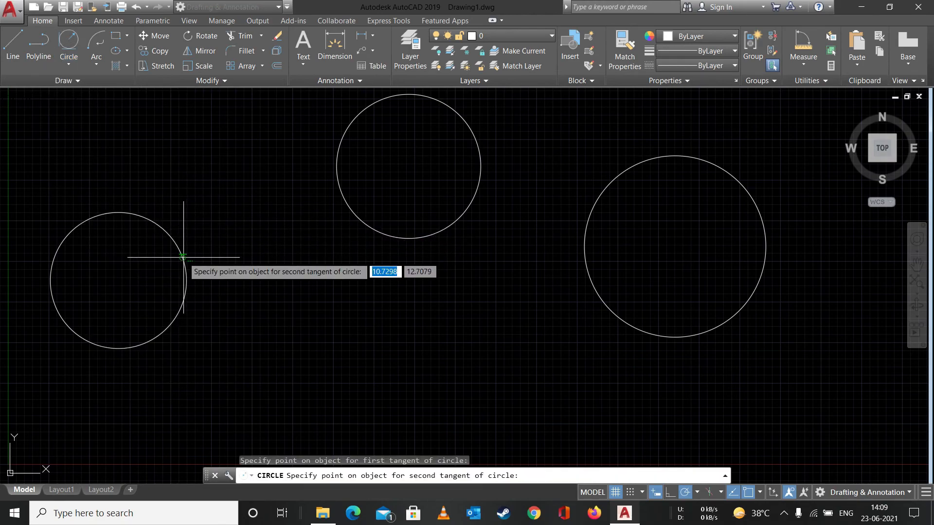
left_click(348, 228)
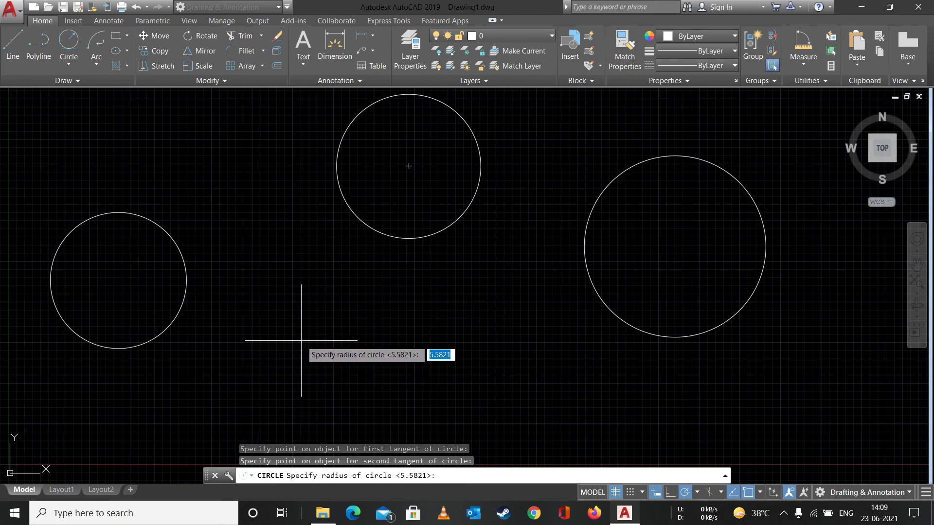
type("6")
key("Return")
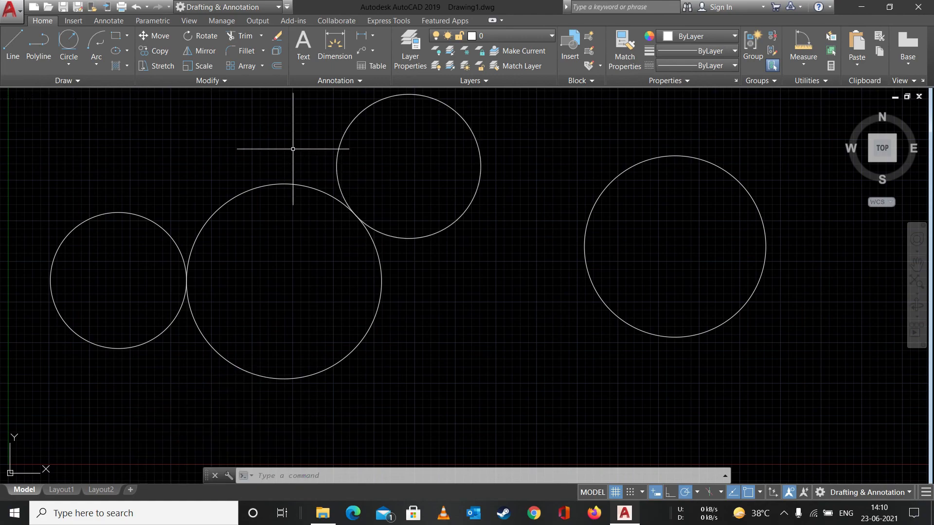
Erase the tangent circle between the left and upper middle circles, and the large circle on the far right.
left_click(73, 68)
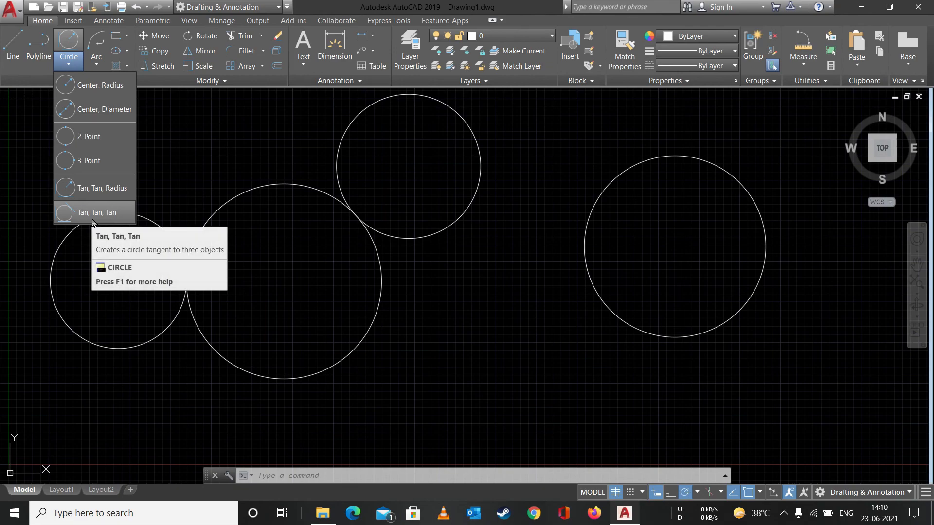
left_click(538, 311)
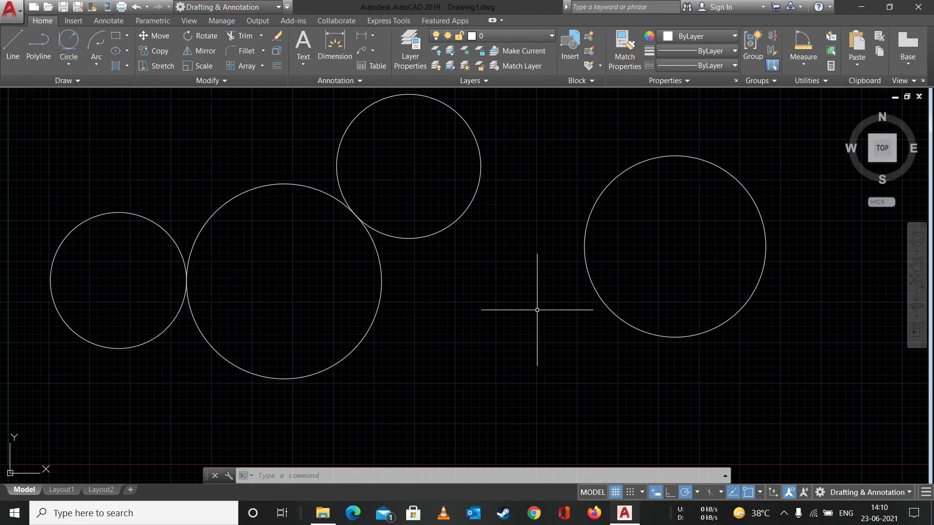
left_click(370, 325)
key("Delete")
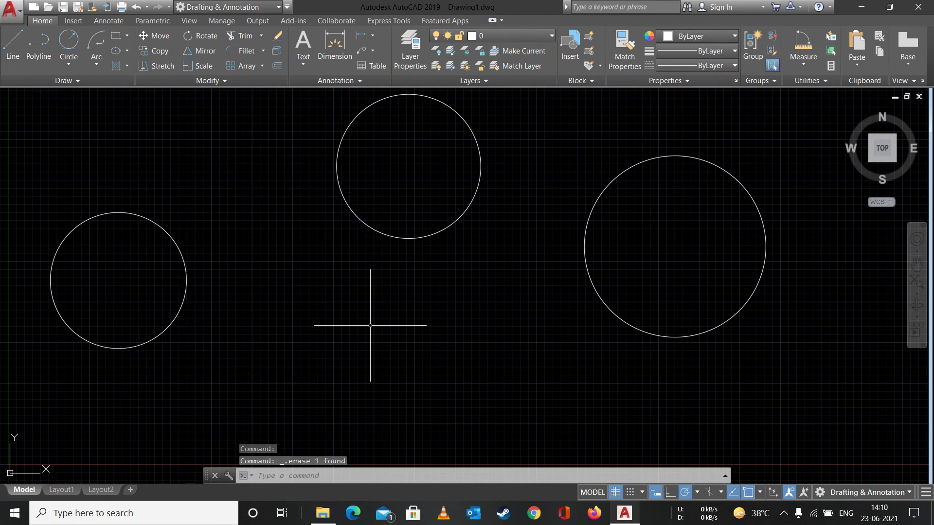
left_click(637, 329)
key("Delete")
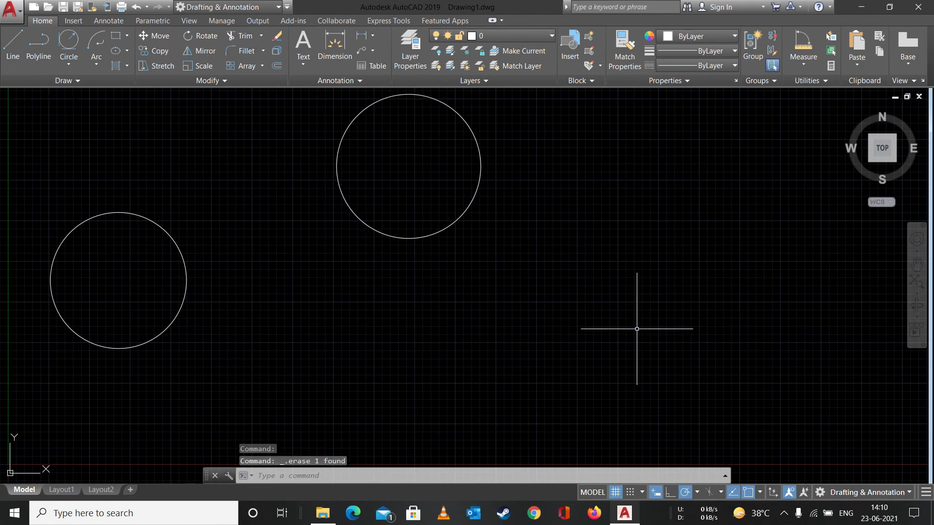
Draw a larger Center, Radius circle directly below the upper middle circle, leaving a gap between the two.
left_click(78, 66)
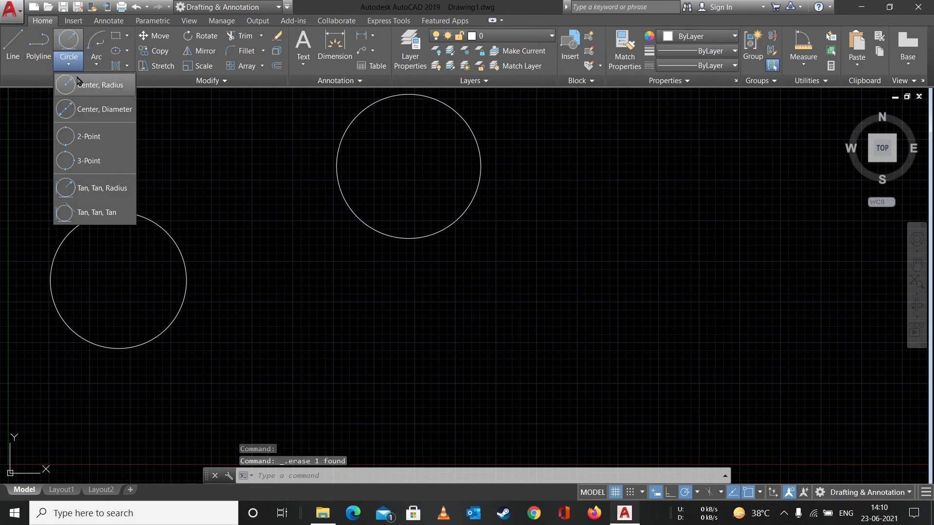
left_click(80, 84)
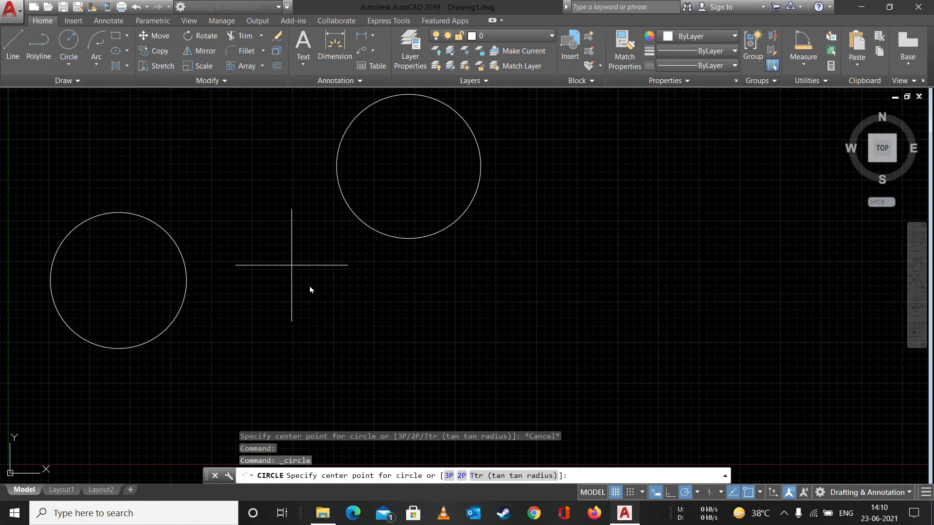
left_click(413, 391)
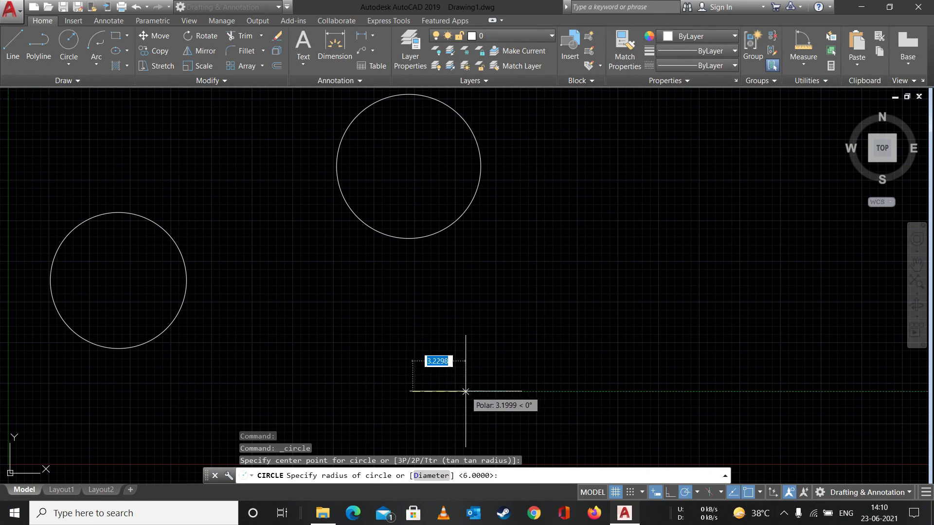
left_click(512, 365)
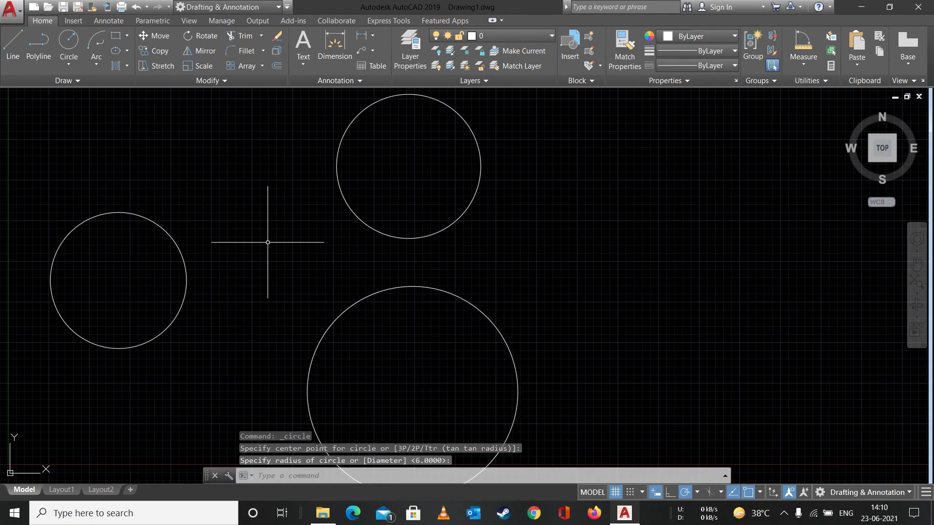
key("Escape")
Draw a Tan, Tan, Tan circle tangent to the facing sides of the left, upper and lower circles.
left_click(89, 68)
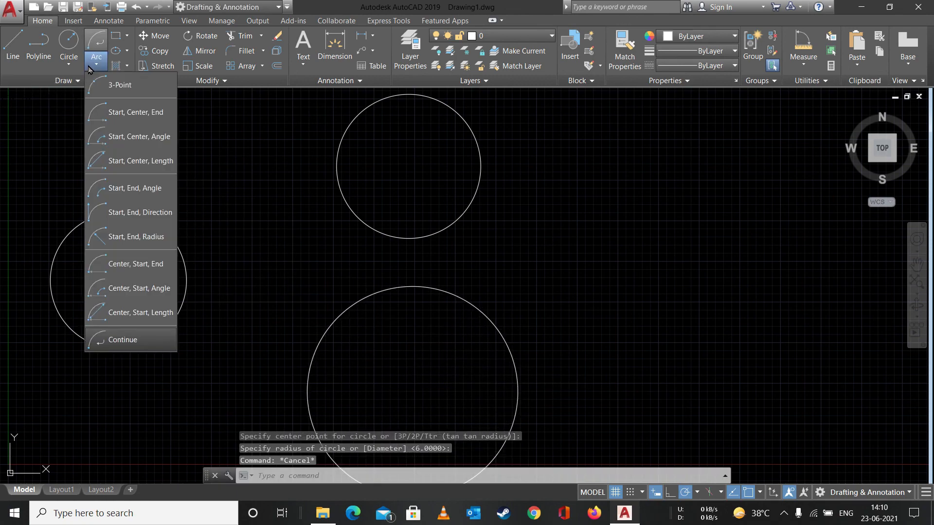
left_click(68, 67)
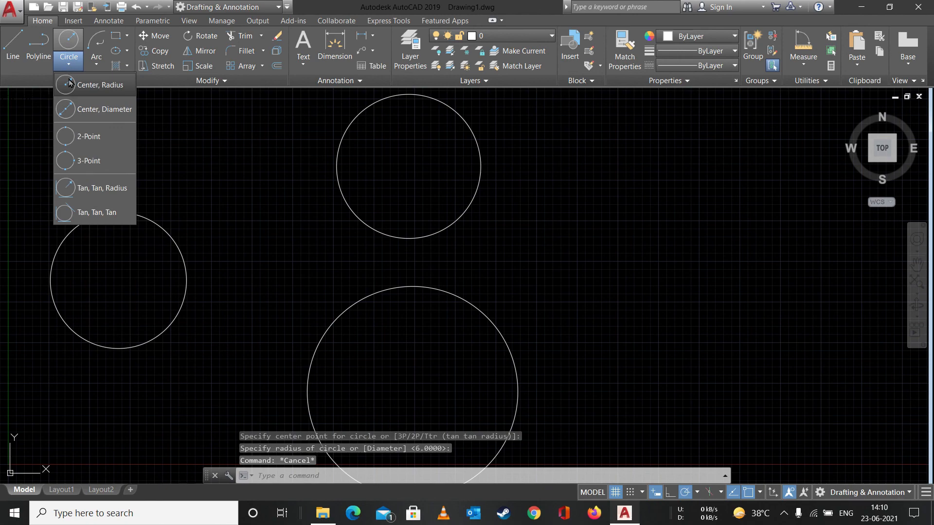
left_click(81, 213)
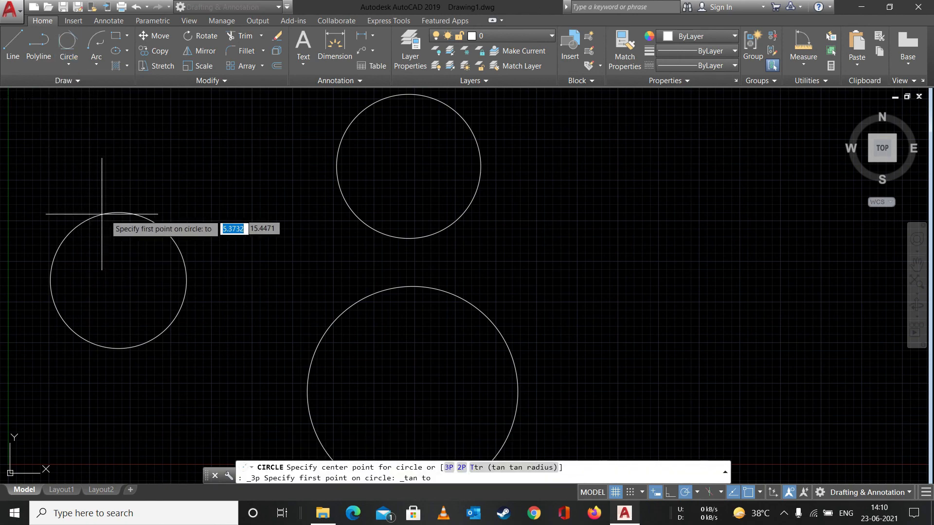
left_click(188, 267)
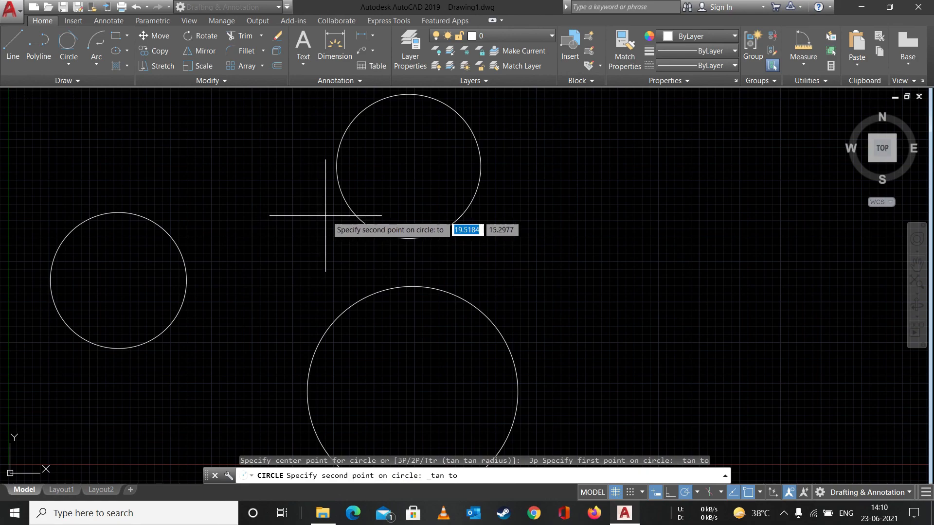
left_click(346, 213)
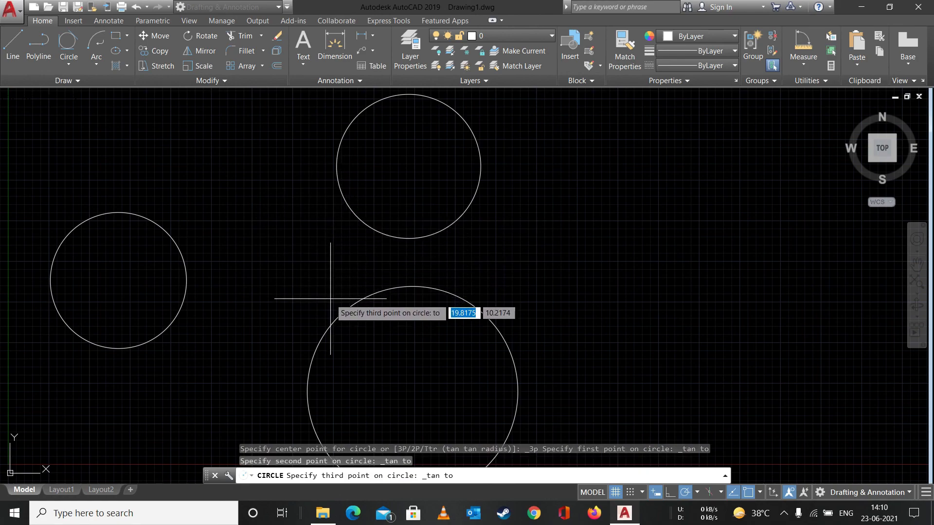
left_click(331, 320)
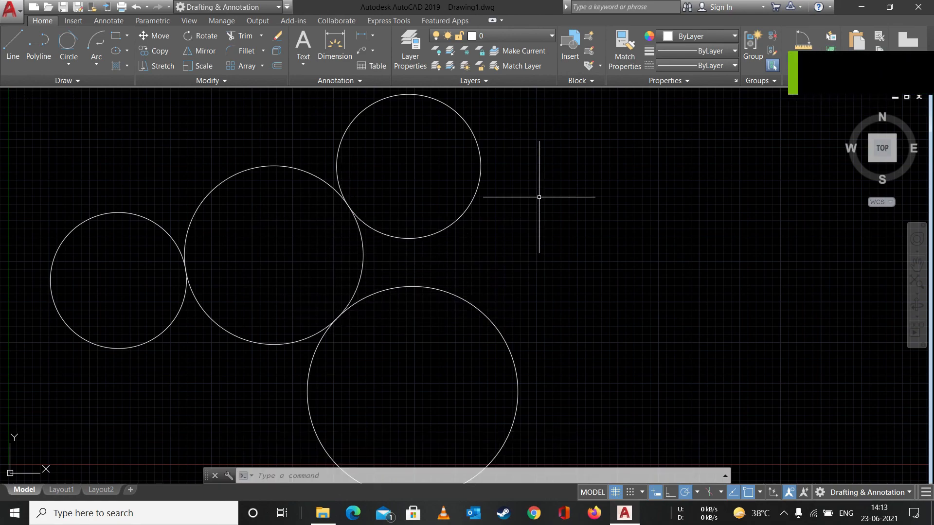